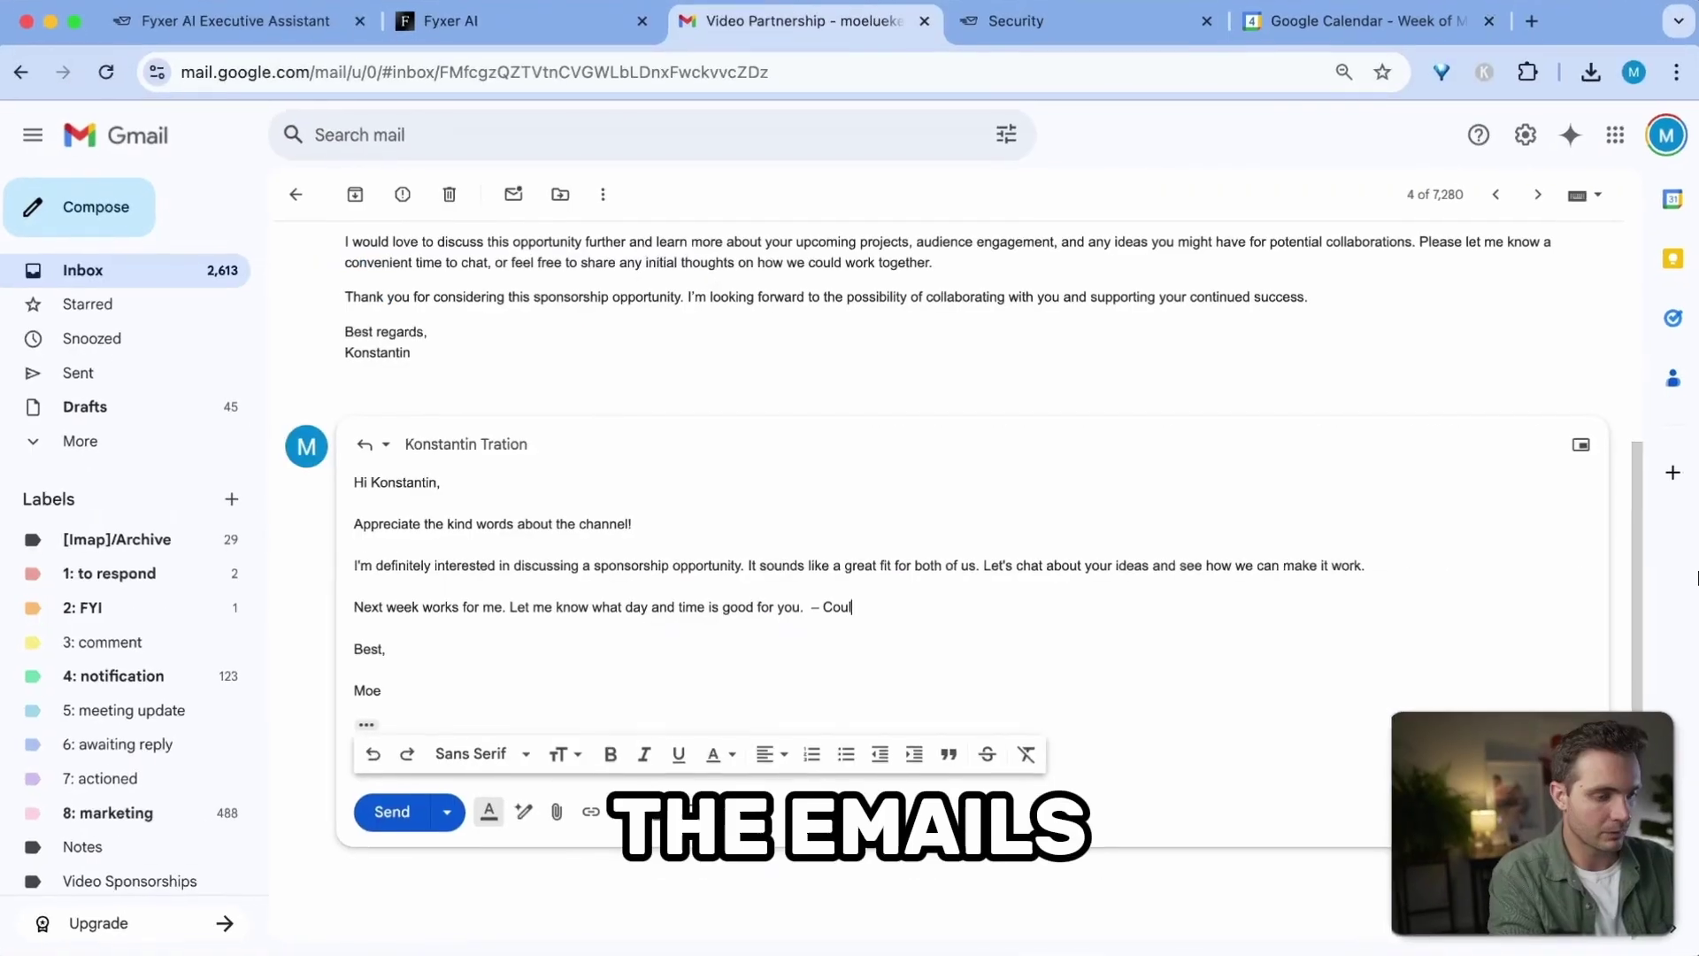
# - Continue the Gmail reply draft with the text '…ld you please share mor'
pyautogui.write('ld you please share mor')
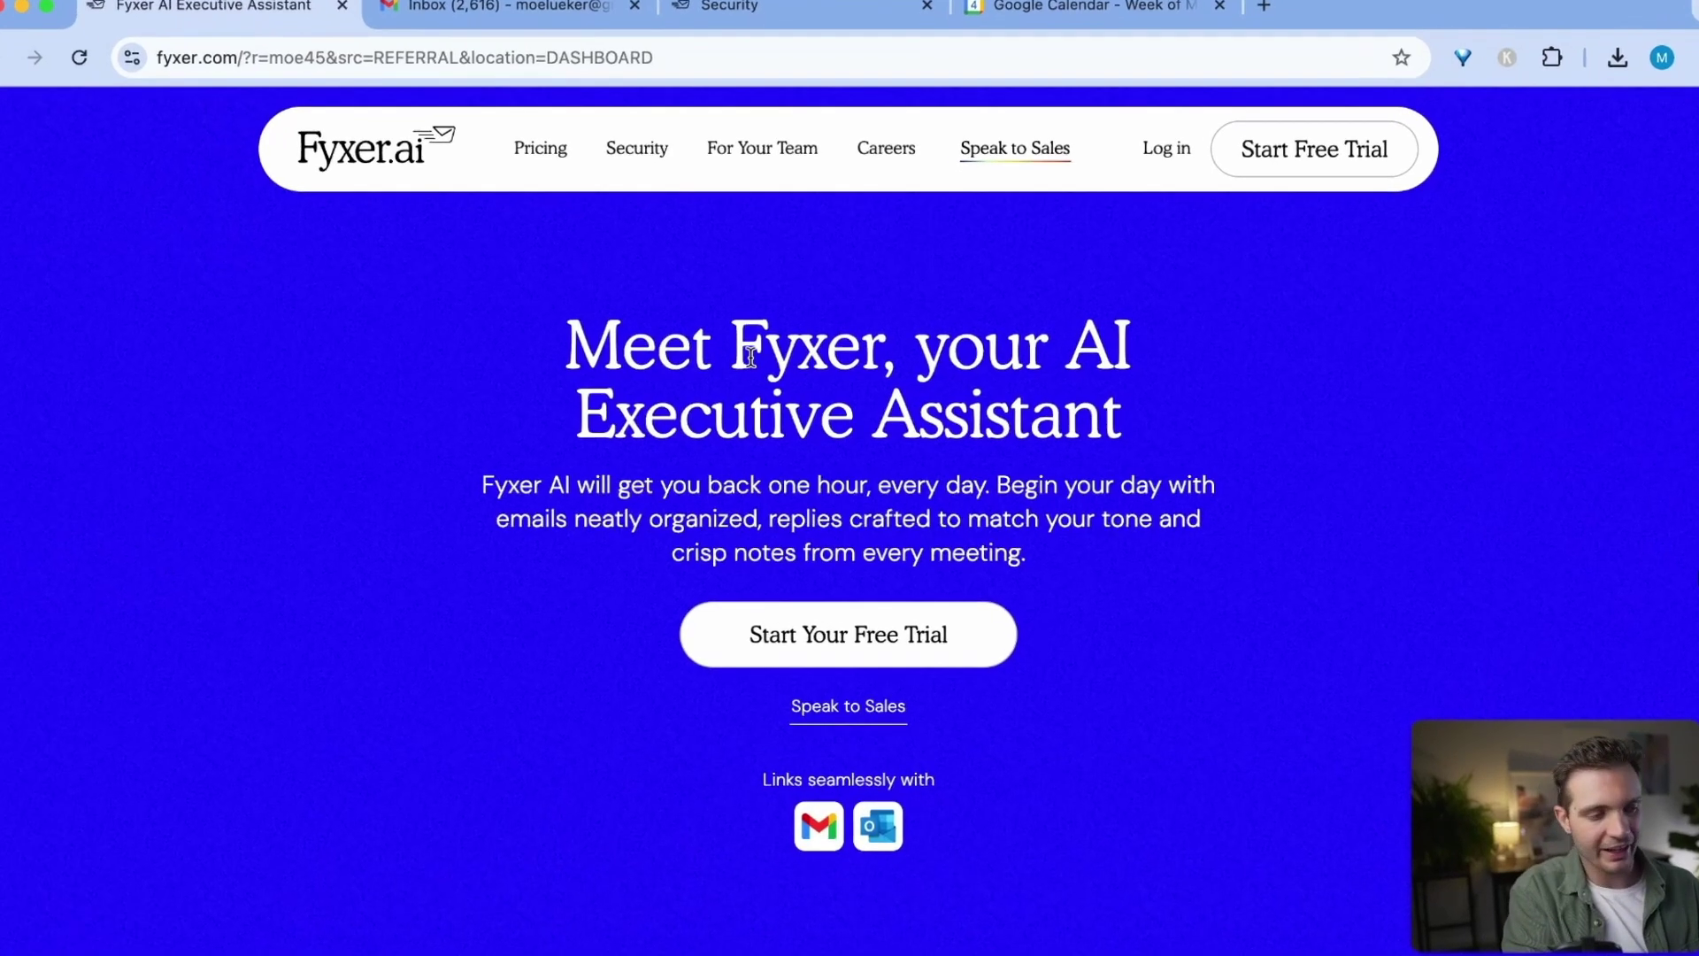
# - Highlight the Meet Fyxer headline and the Sorting Emails description on the Fyxer homepage
pyautogui.moveTo(625, 349); pyautogui.dragTo(1243, 389)
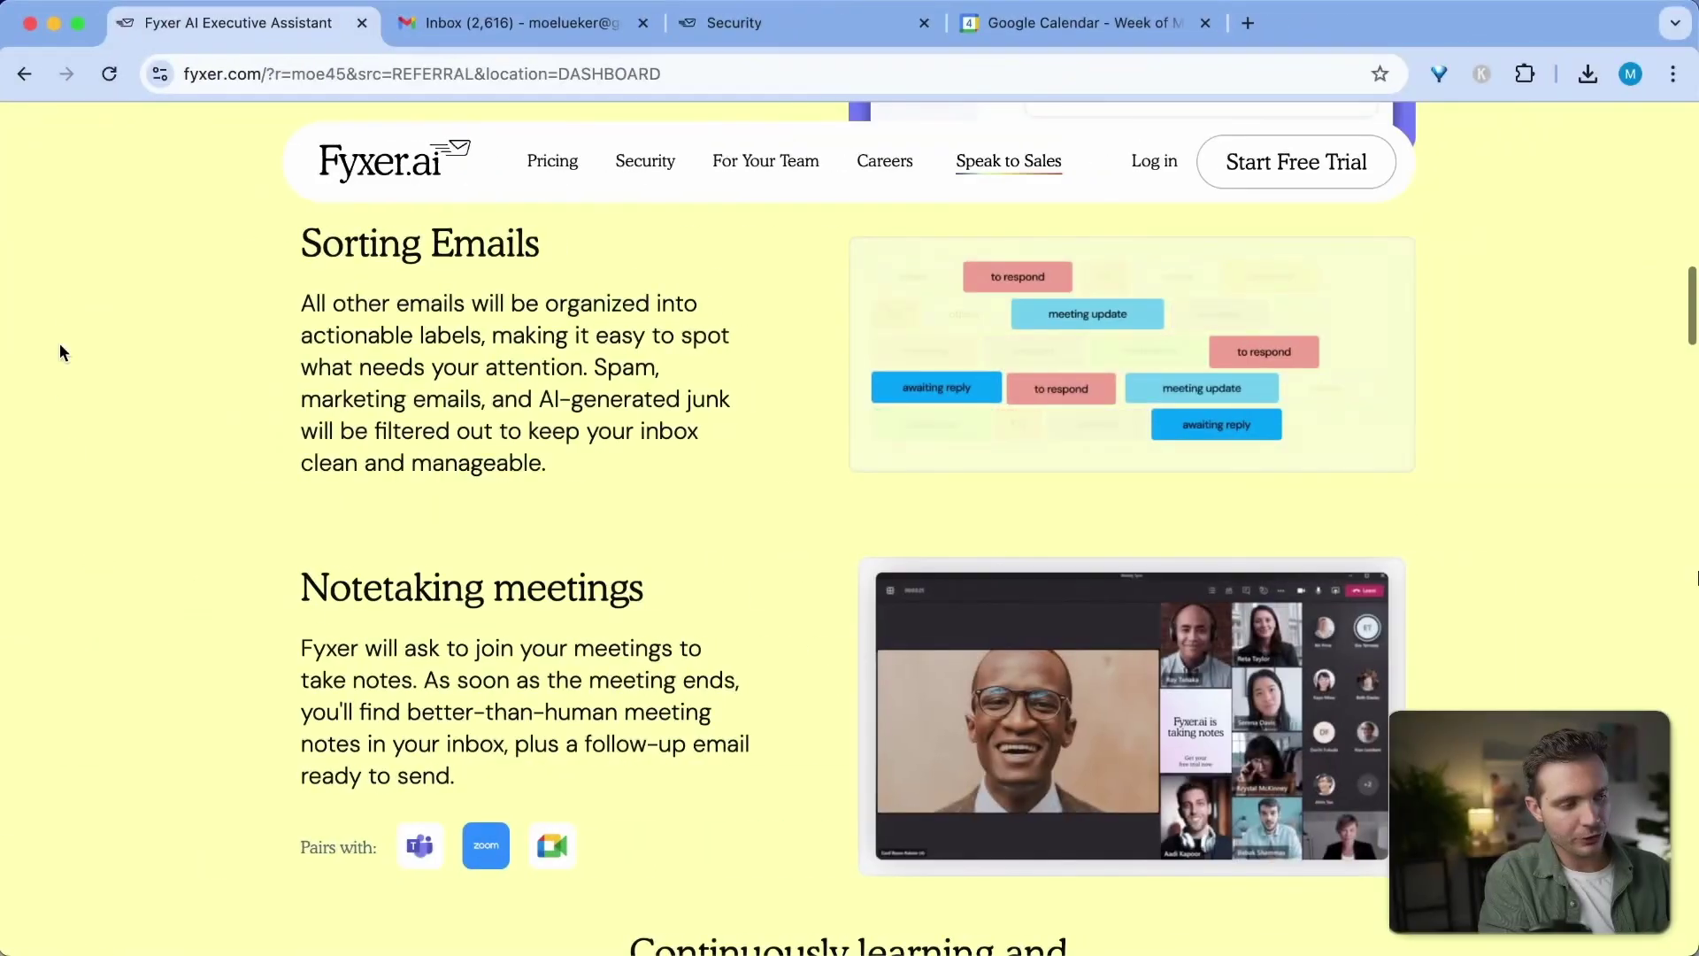
pyautogui.moveTo(301, 302); pyautogui.dragTo(833, 486)
pyautogui.scroll(6, 831, 492)
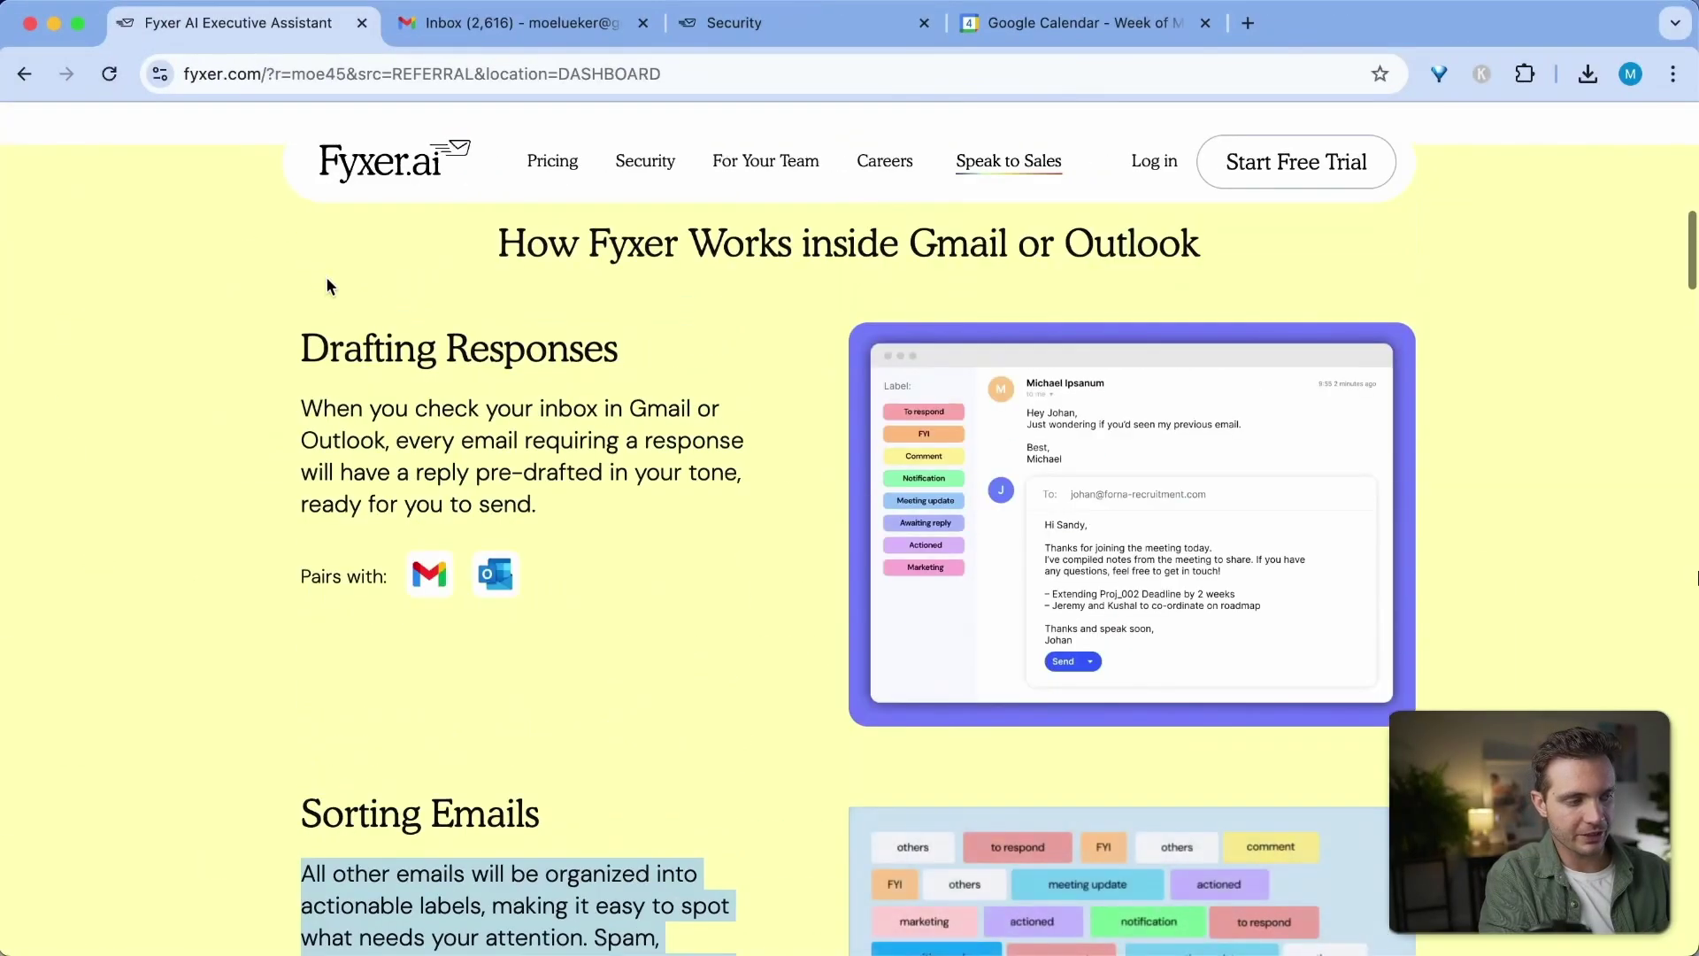
pyautogui.moveTo(306, 292); pyautogui.dragTo(696, 183)
pyautogui.click(773, 633)
# - Go to the pricing plans and highlight the Standard plan's features at $27.50/user/month
pyautogui.scroll(-8, 773, 634)
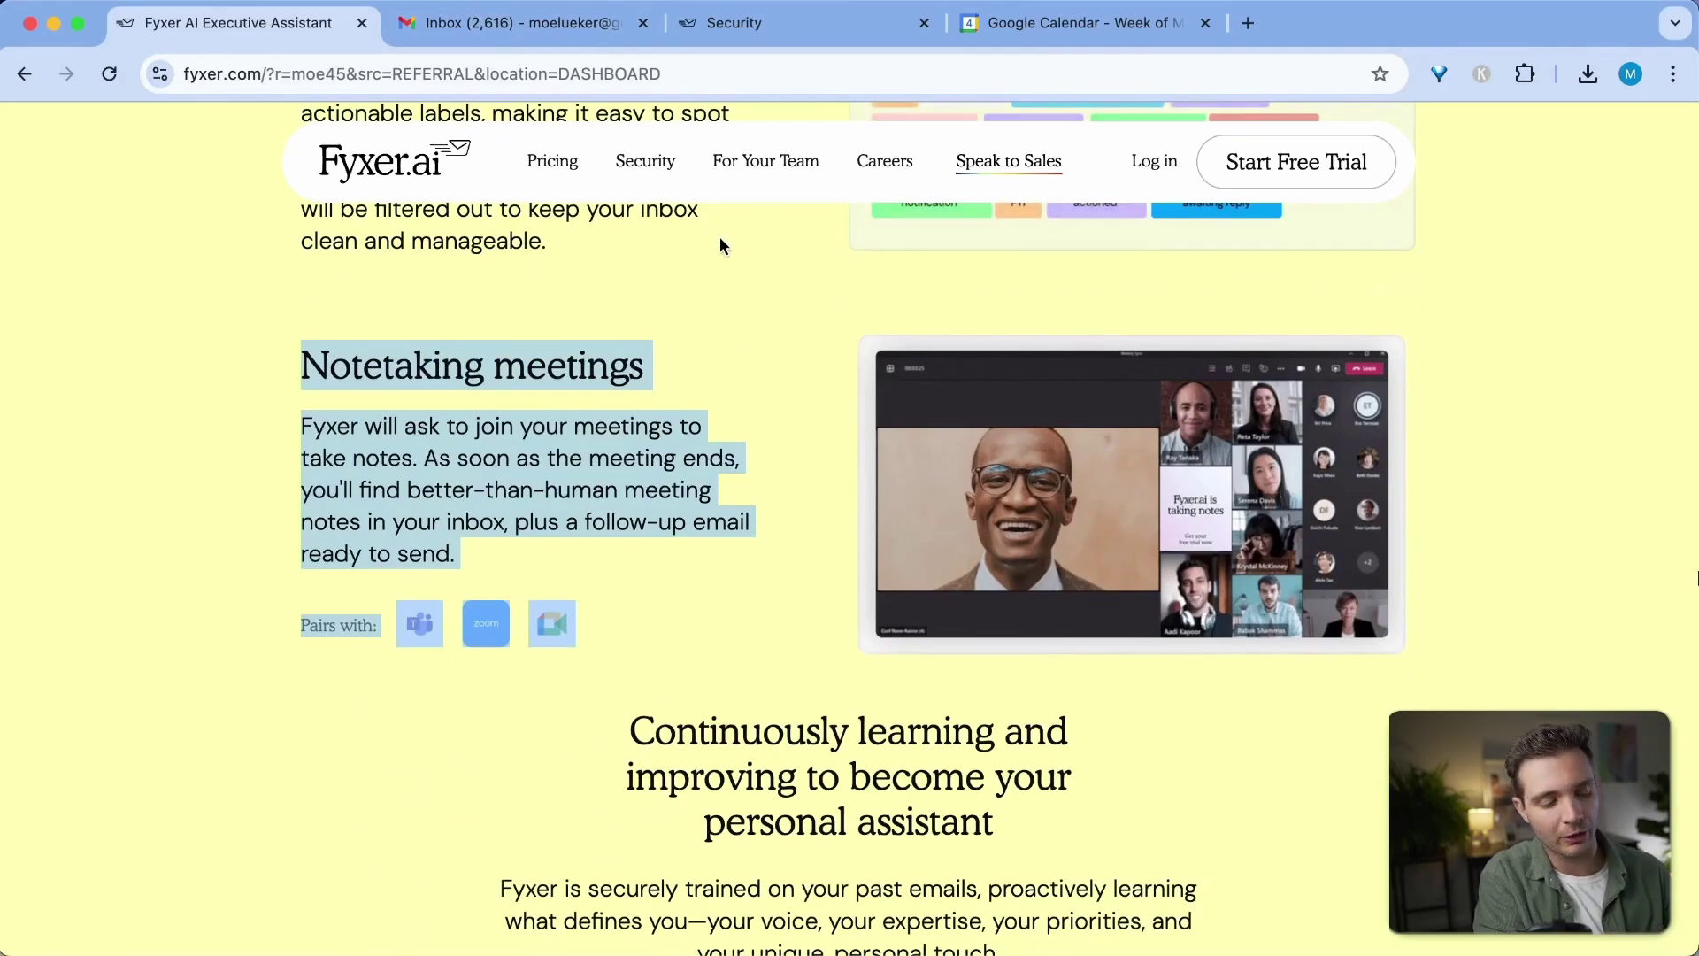
pyautogui.click(552, 161)
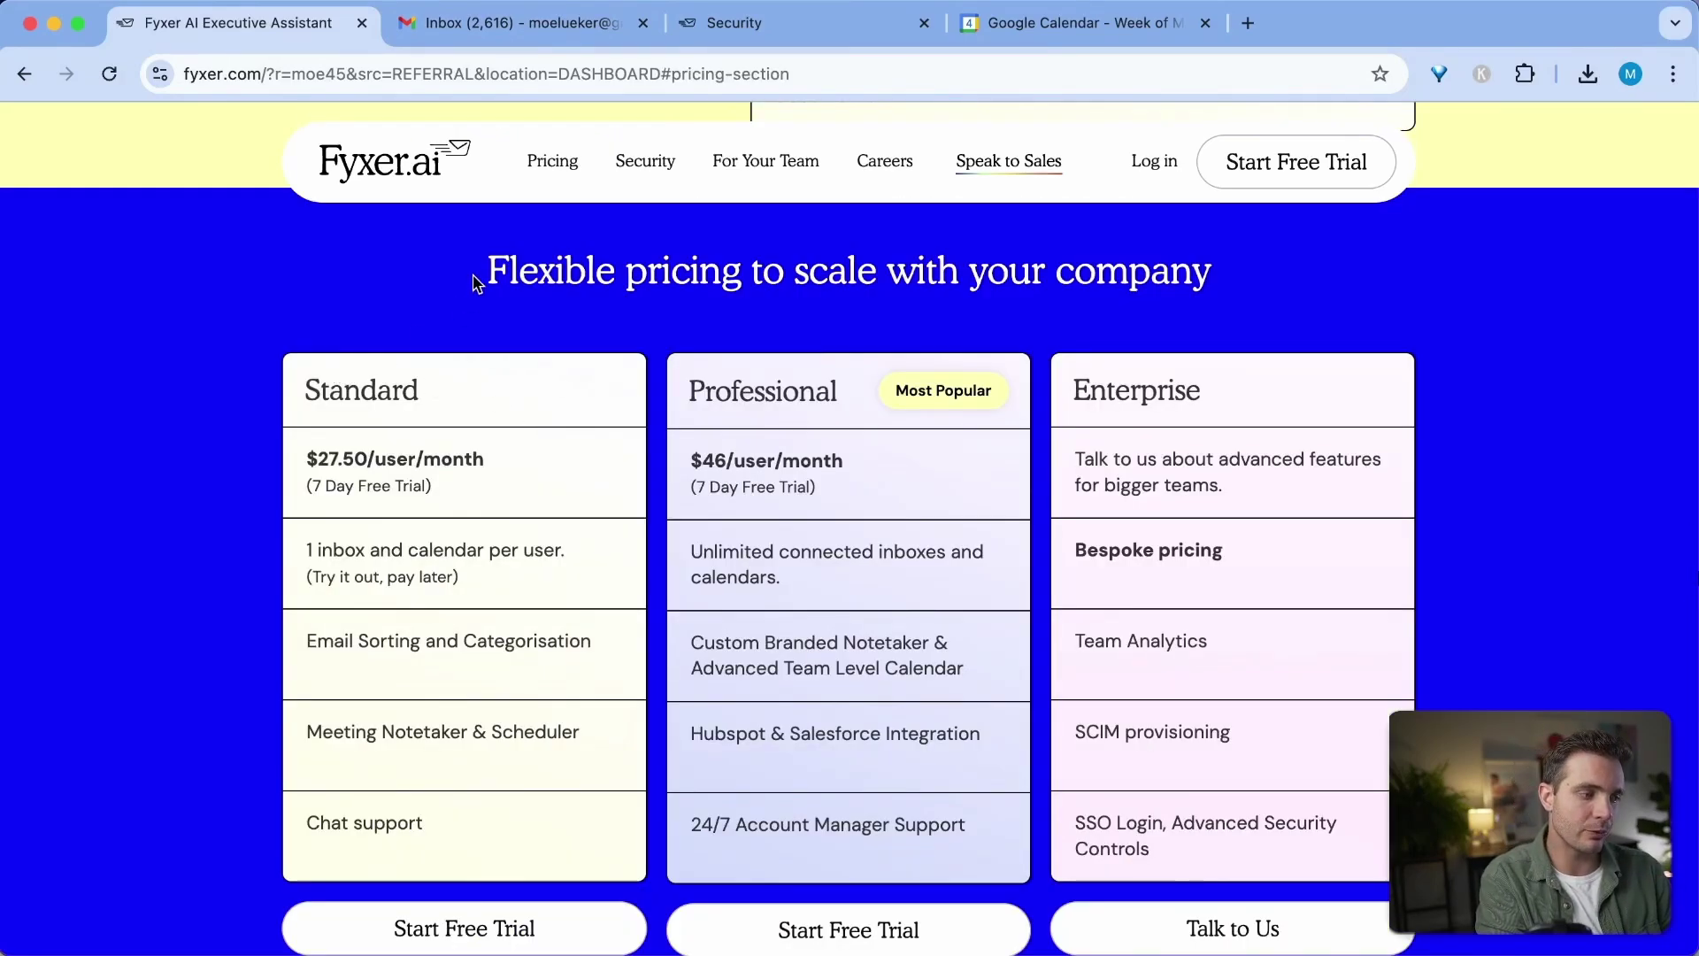
pyautogui.moveTo(303, 389); pyautogui.dragTo(600, 858)
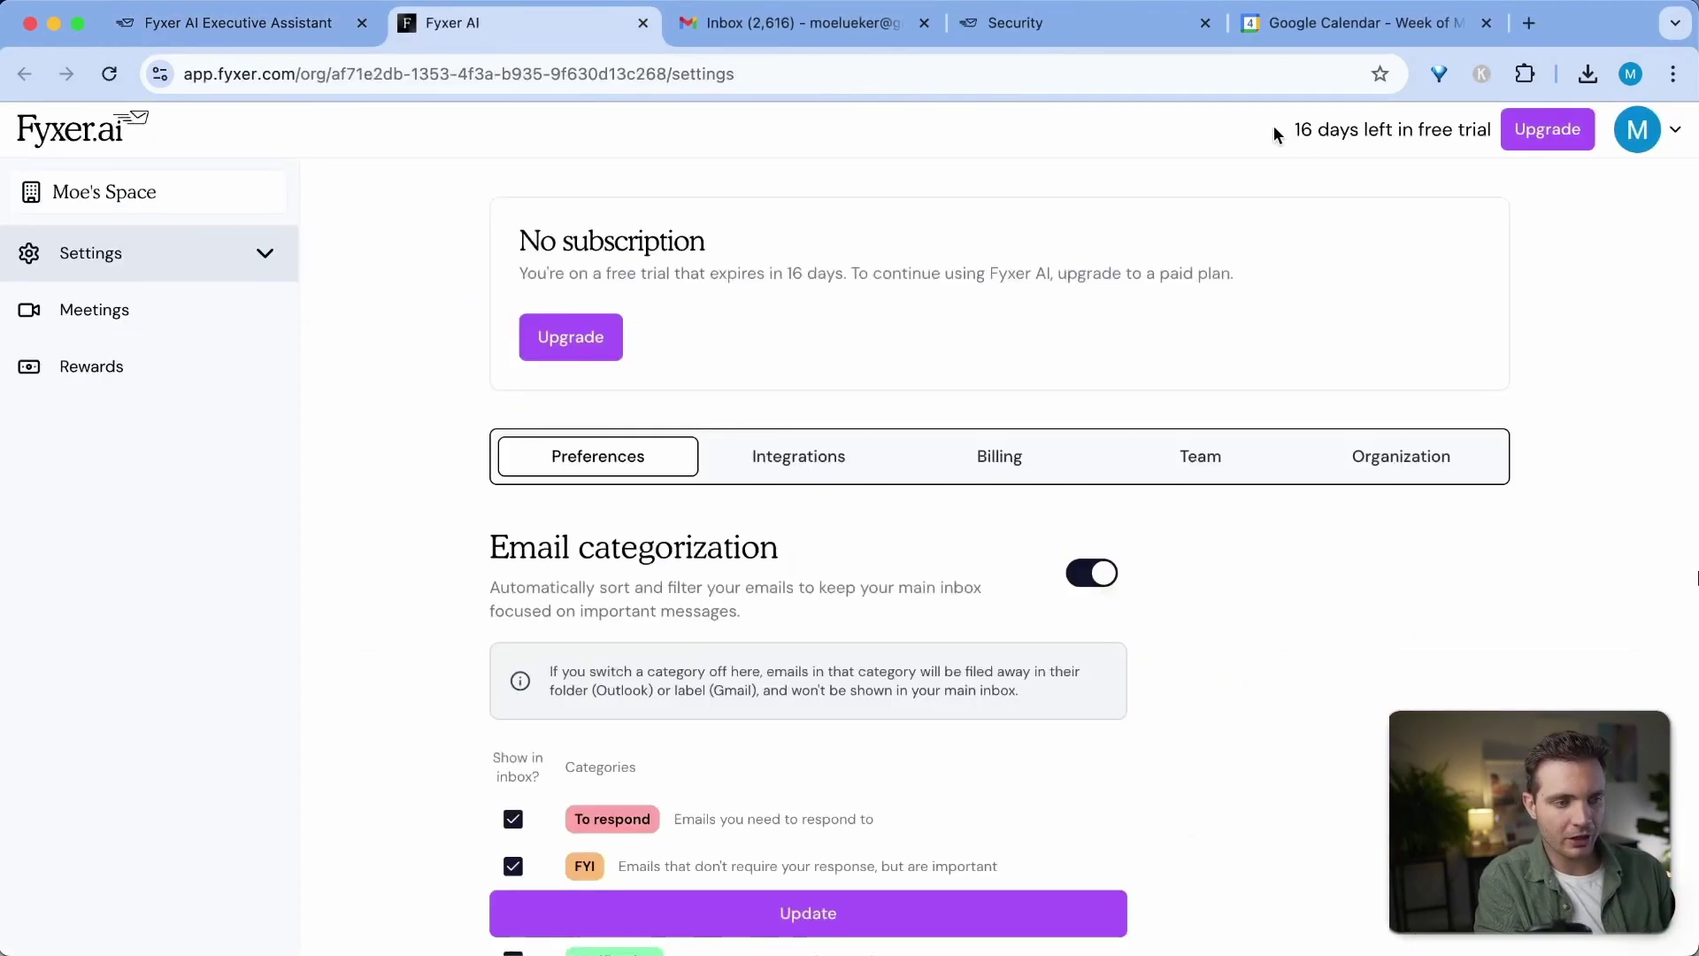
# - Note the free-trial days remaining and review the Integrations settings
pyautogui.moveTo(1272, 126); pyautogui.dragTo(1540, 130)
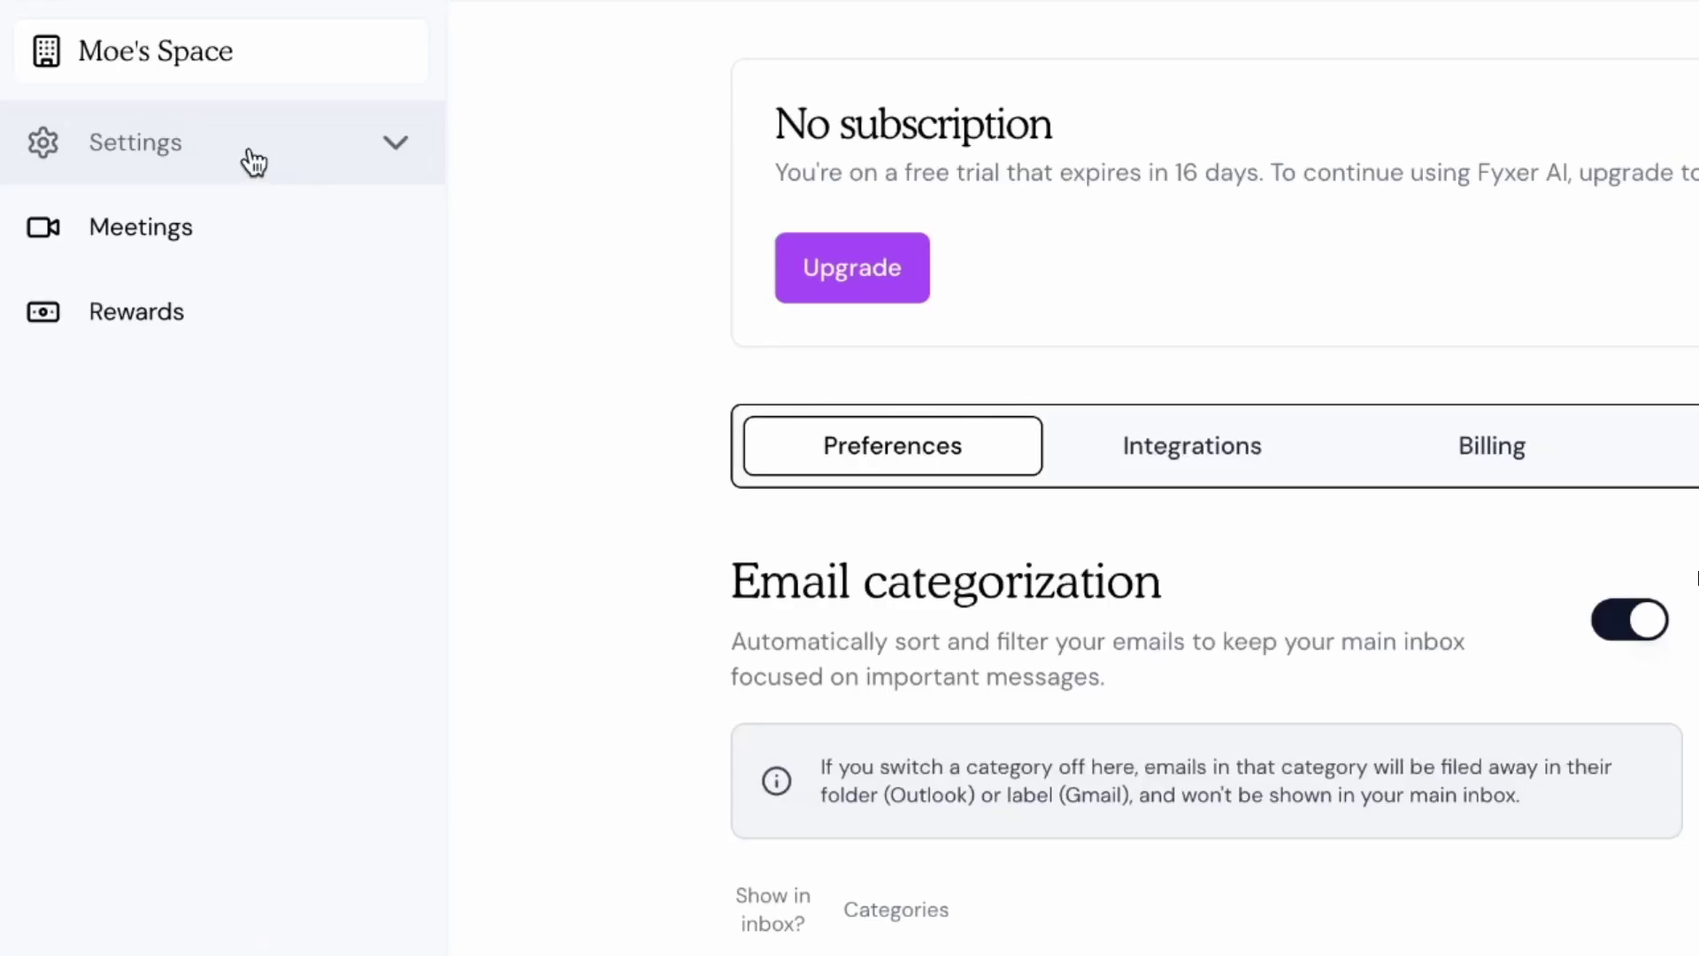
pyautogui.click(254, 162)
pyautogui.click(276, 317)
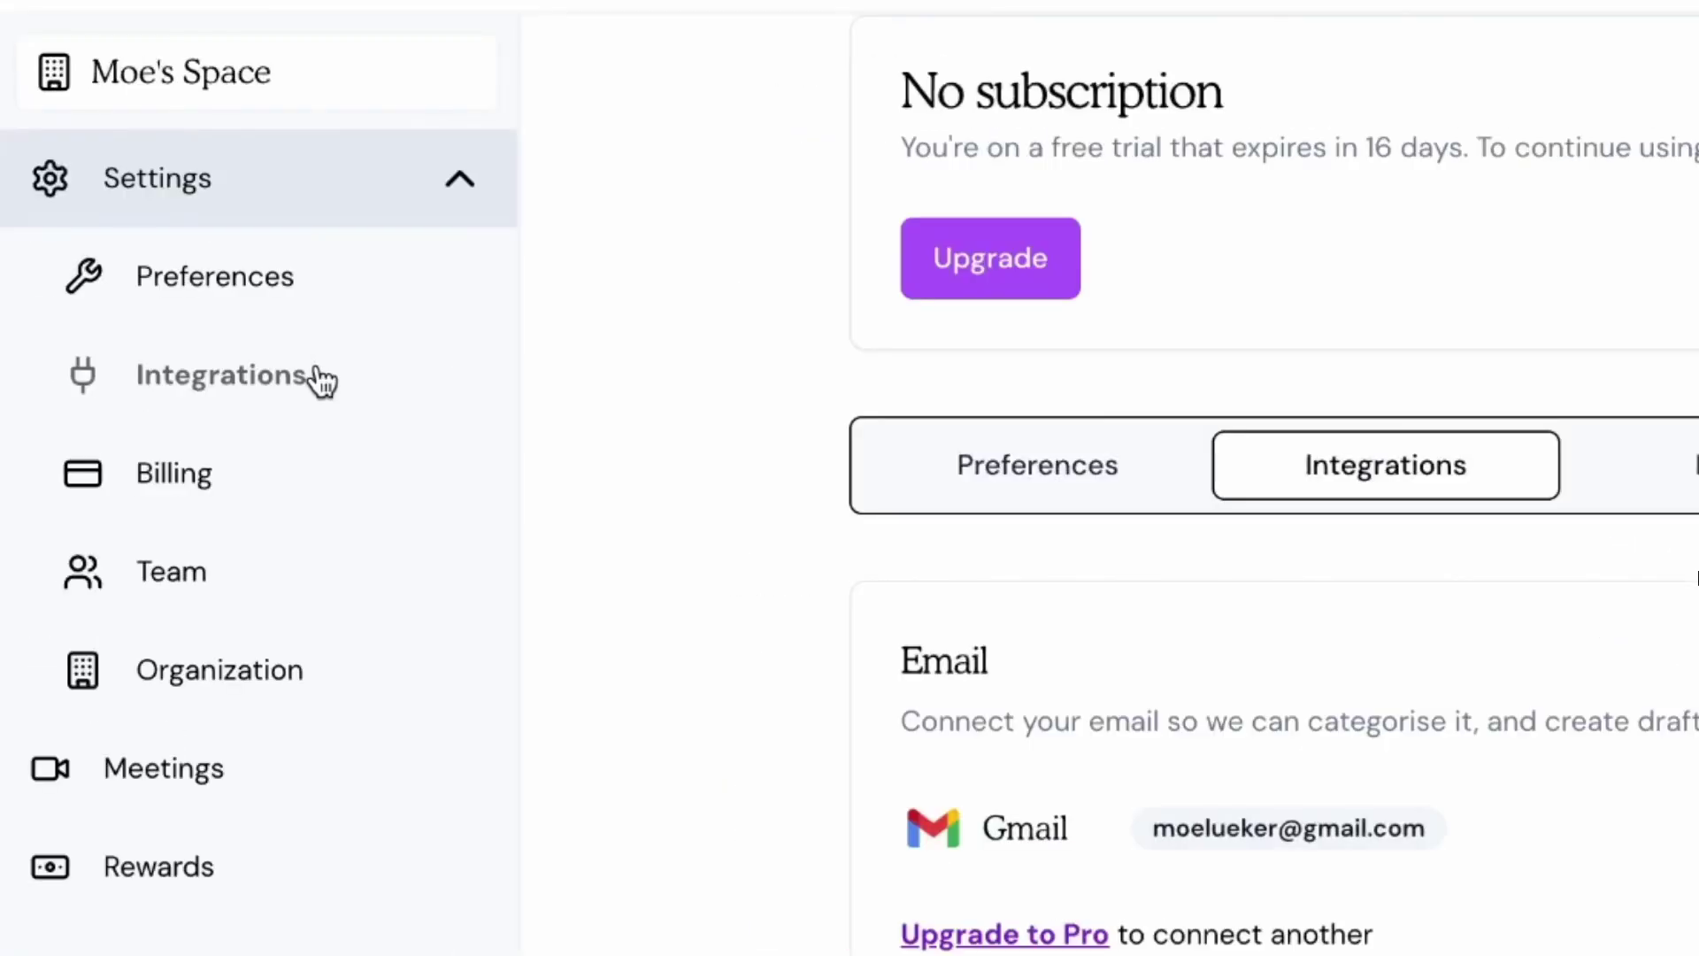
pyautogui.scroll(-10, 995, 691)
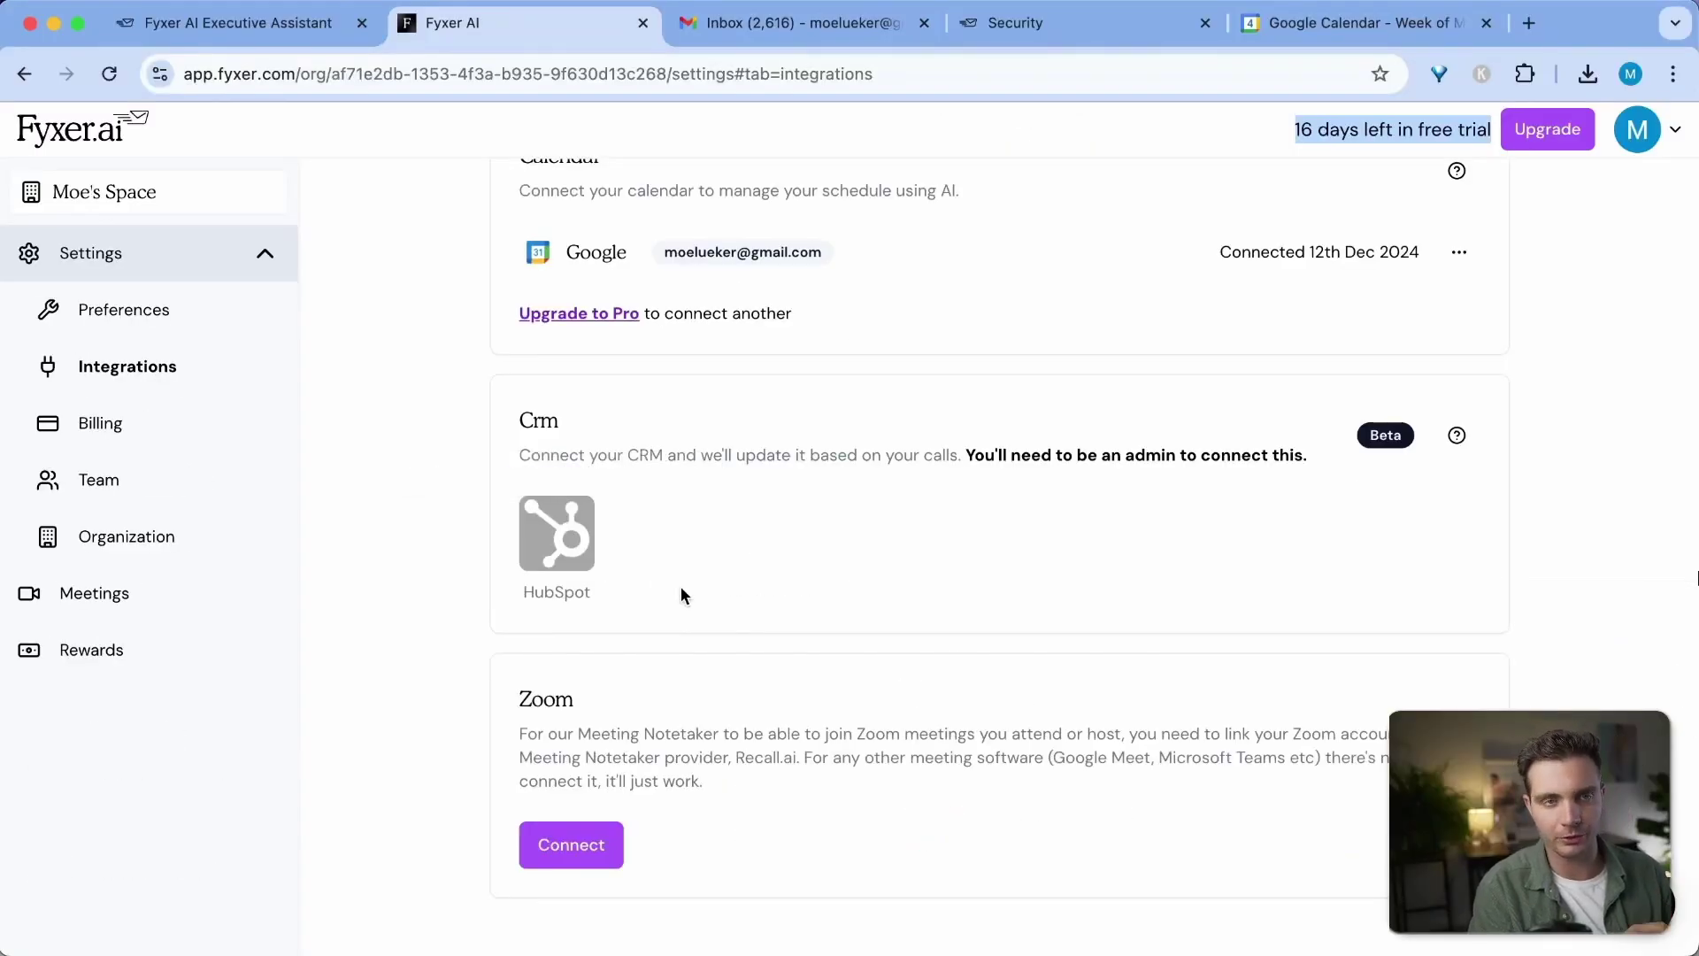
pyautogui.scroll(-3, 509, 682)
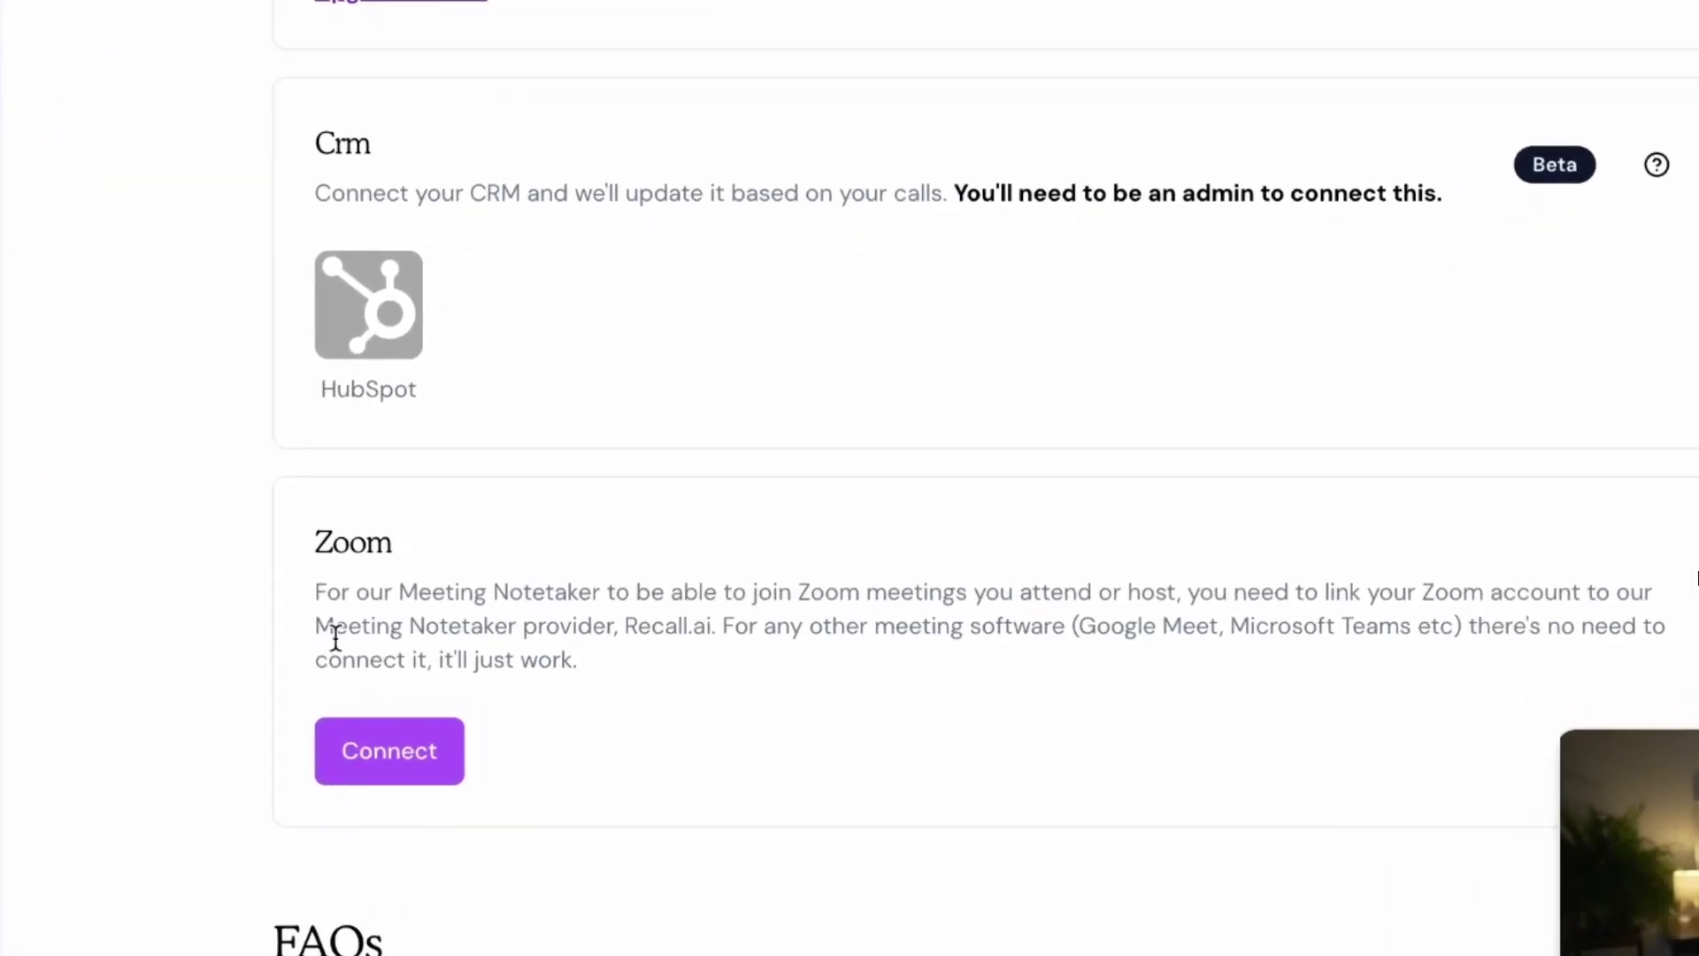
# - Review the Team, Organization and Meetings settings, including the Call recordings and Upcoming calls tabs
pyautogui.click(114, 484)
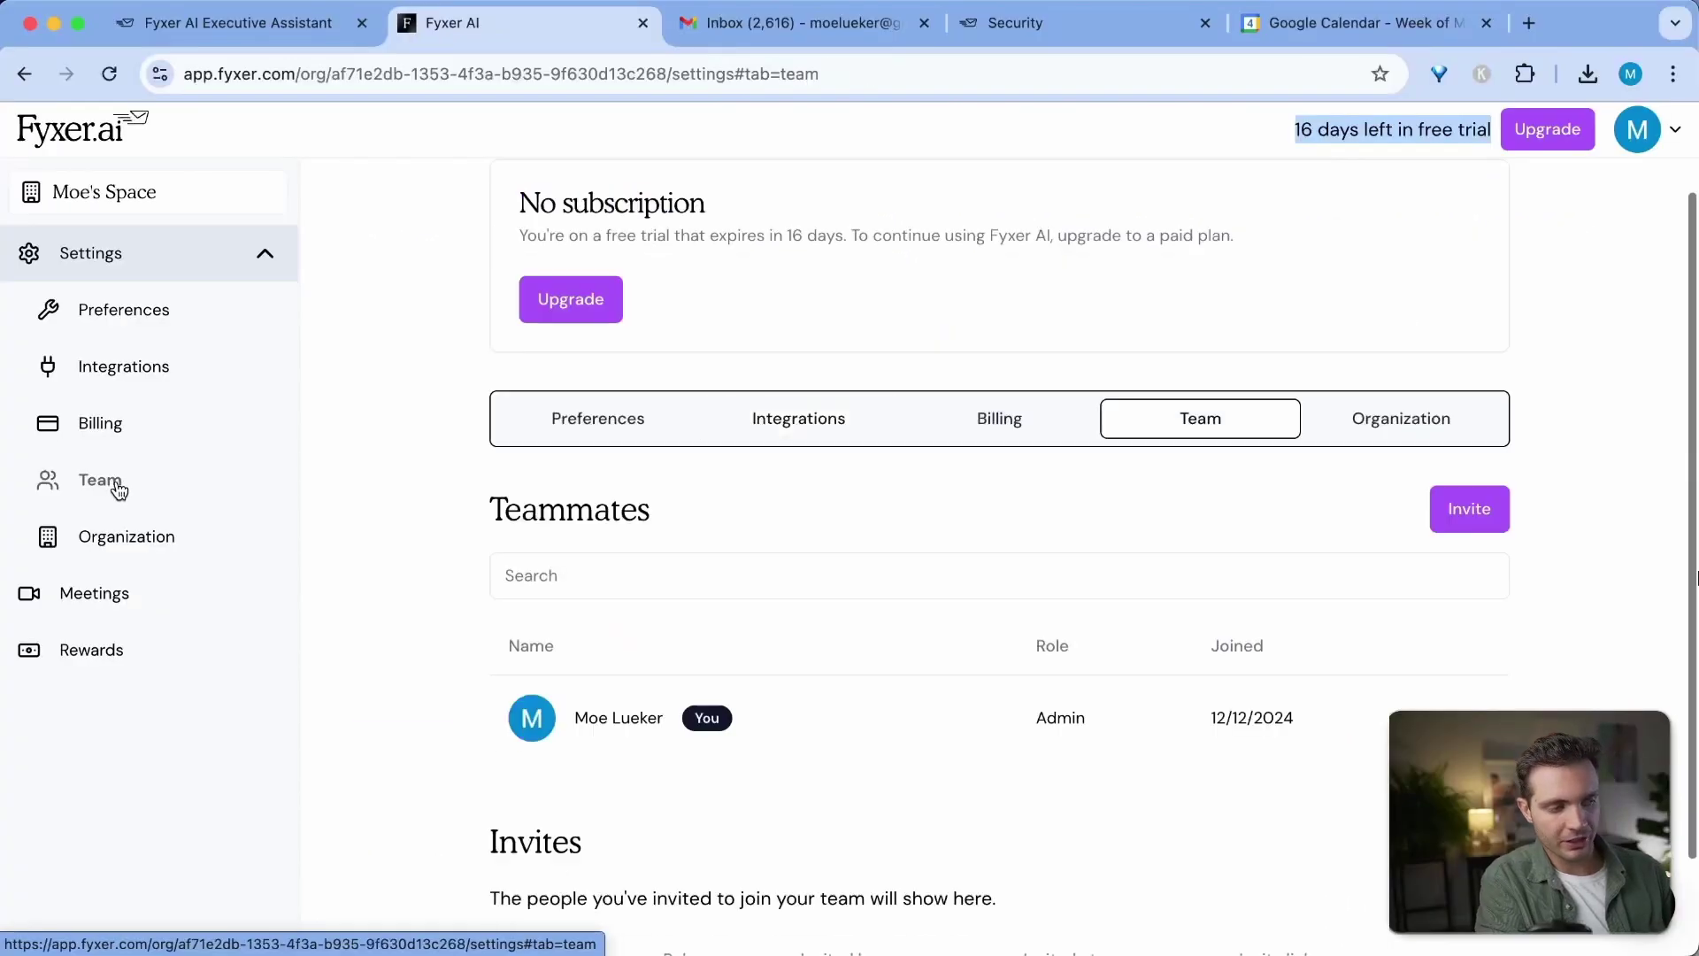
pyautogui.click(144, 556)
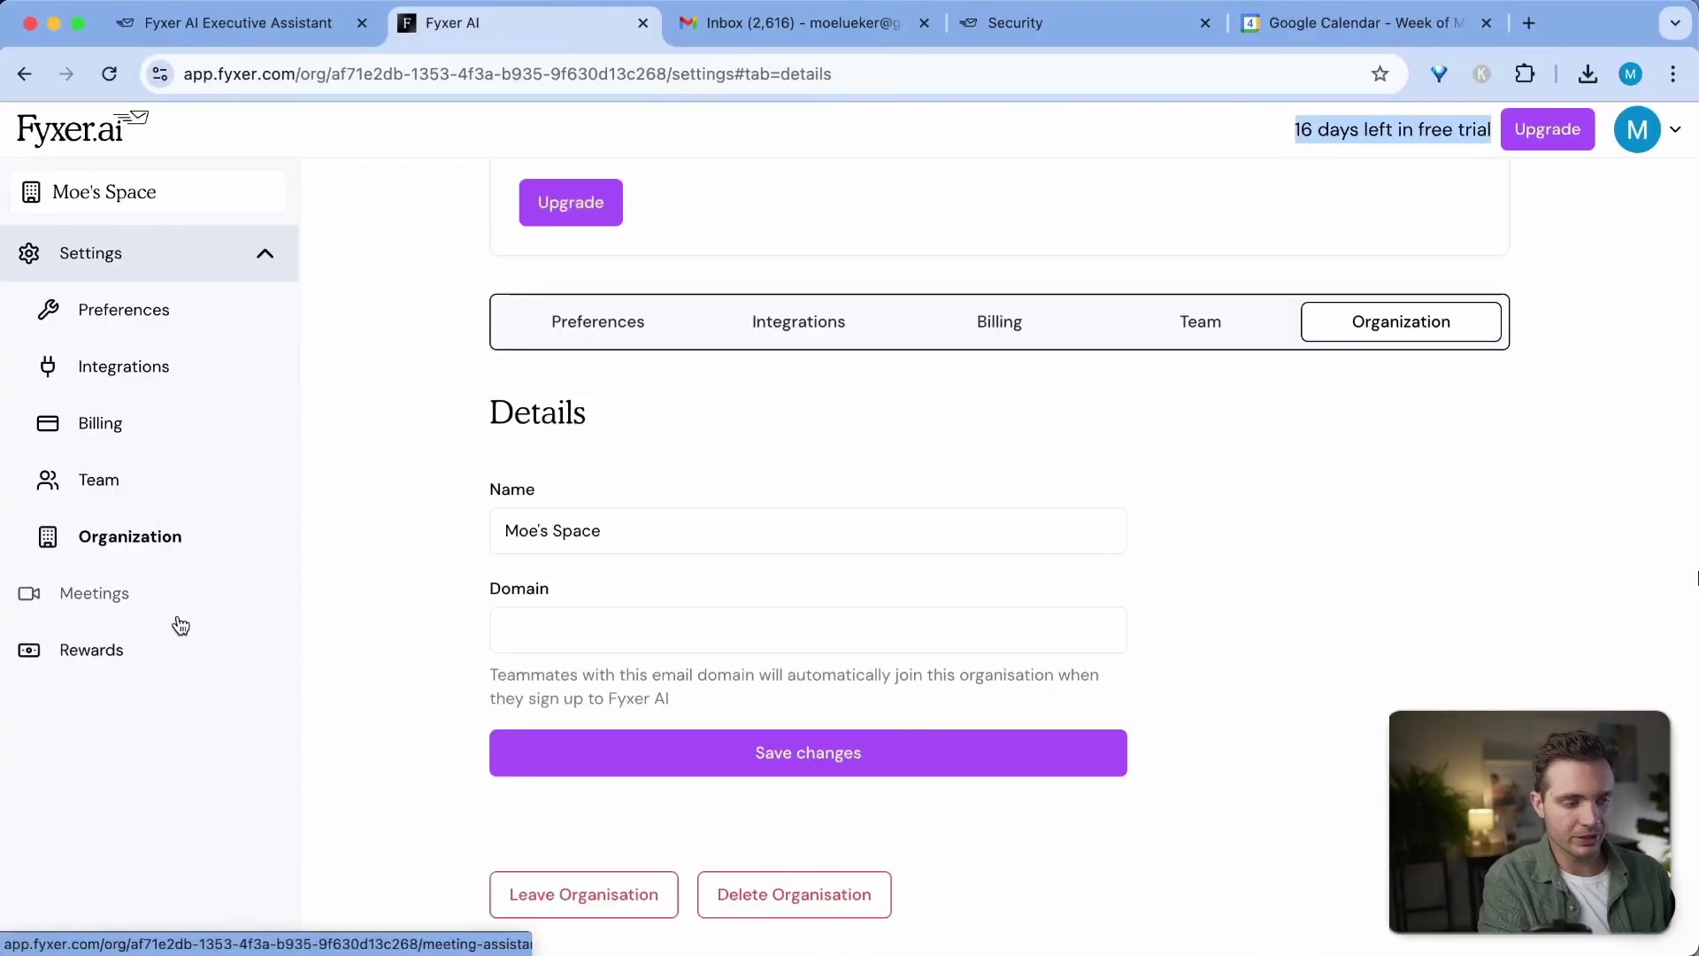
pyautogui.click(129, 605)
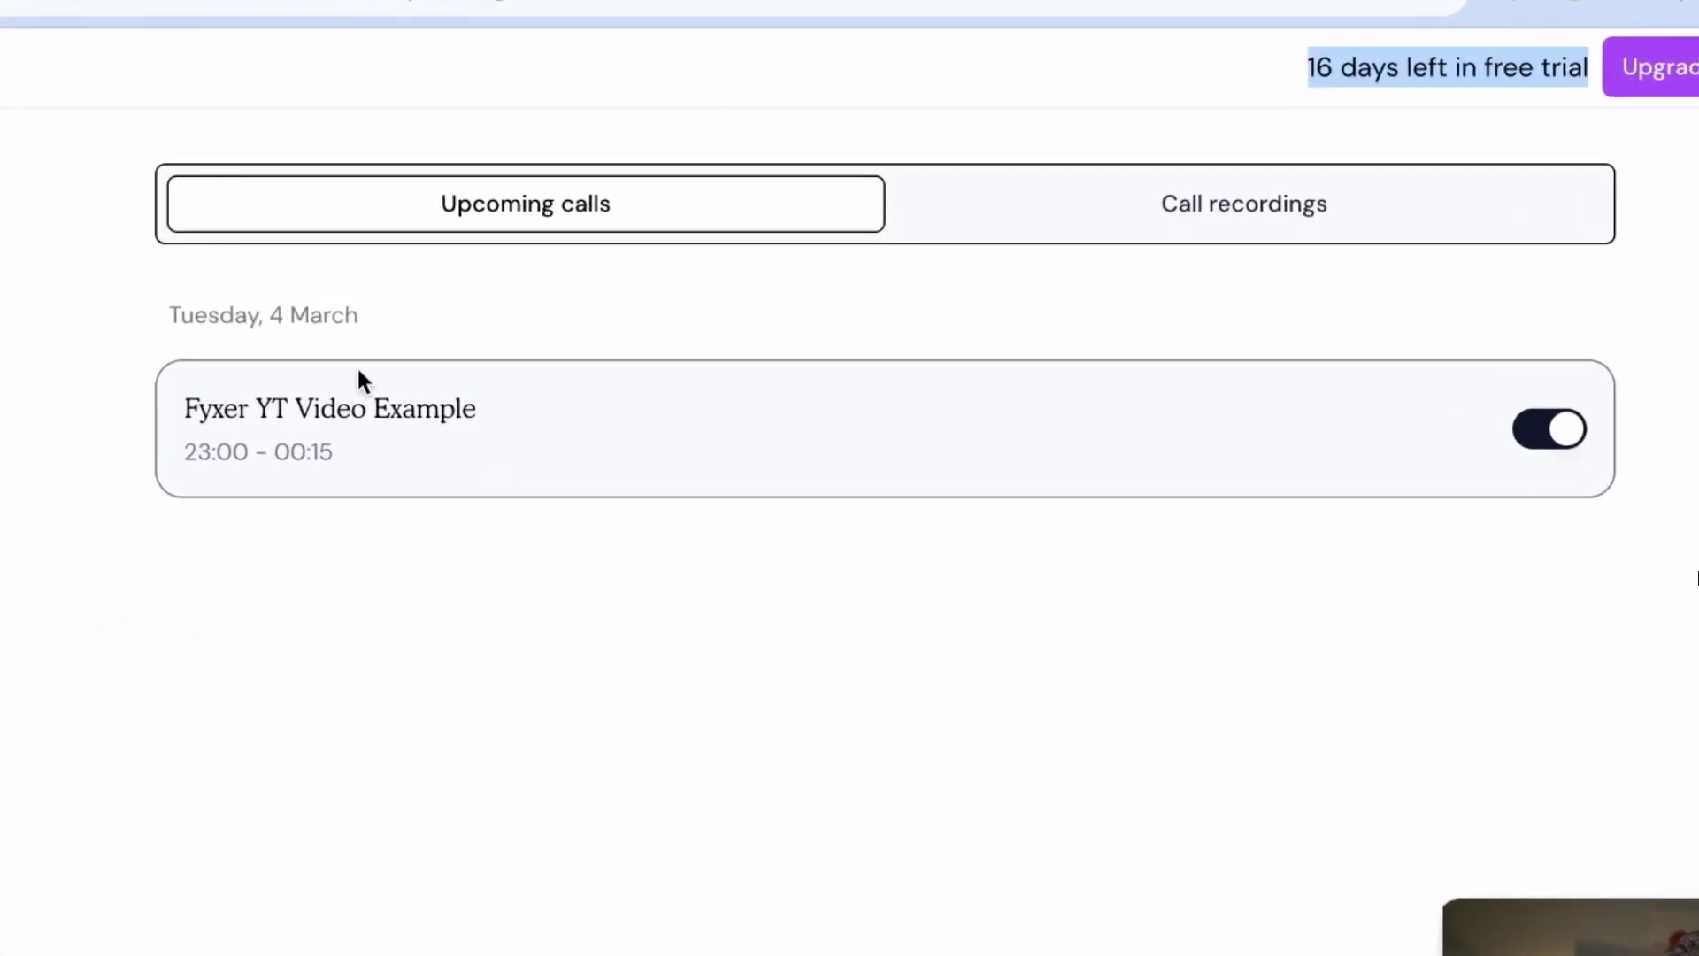
pyautogui.click(1268, 221)
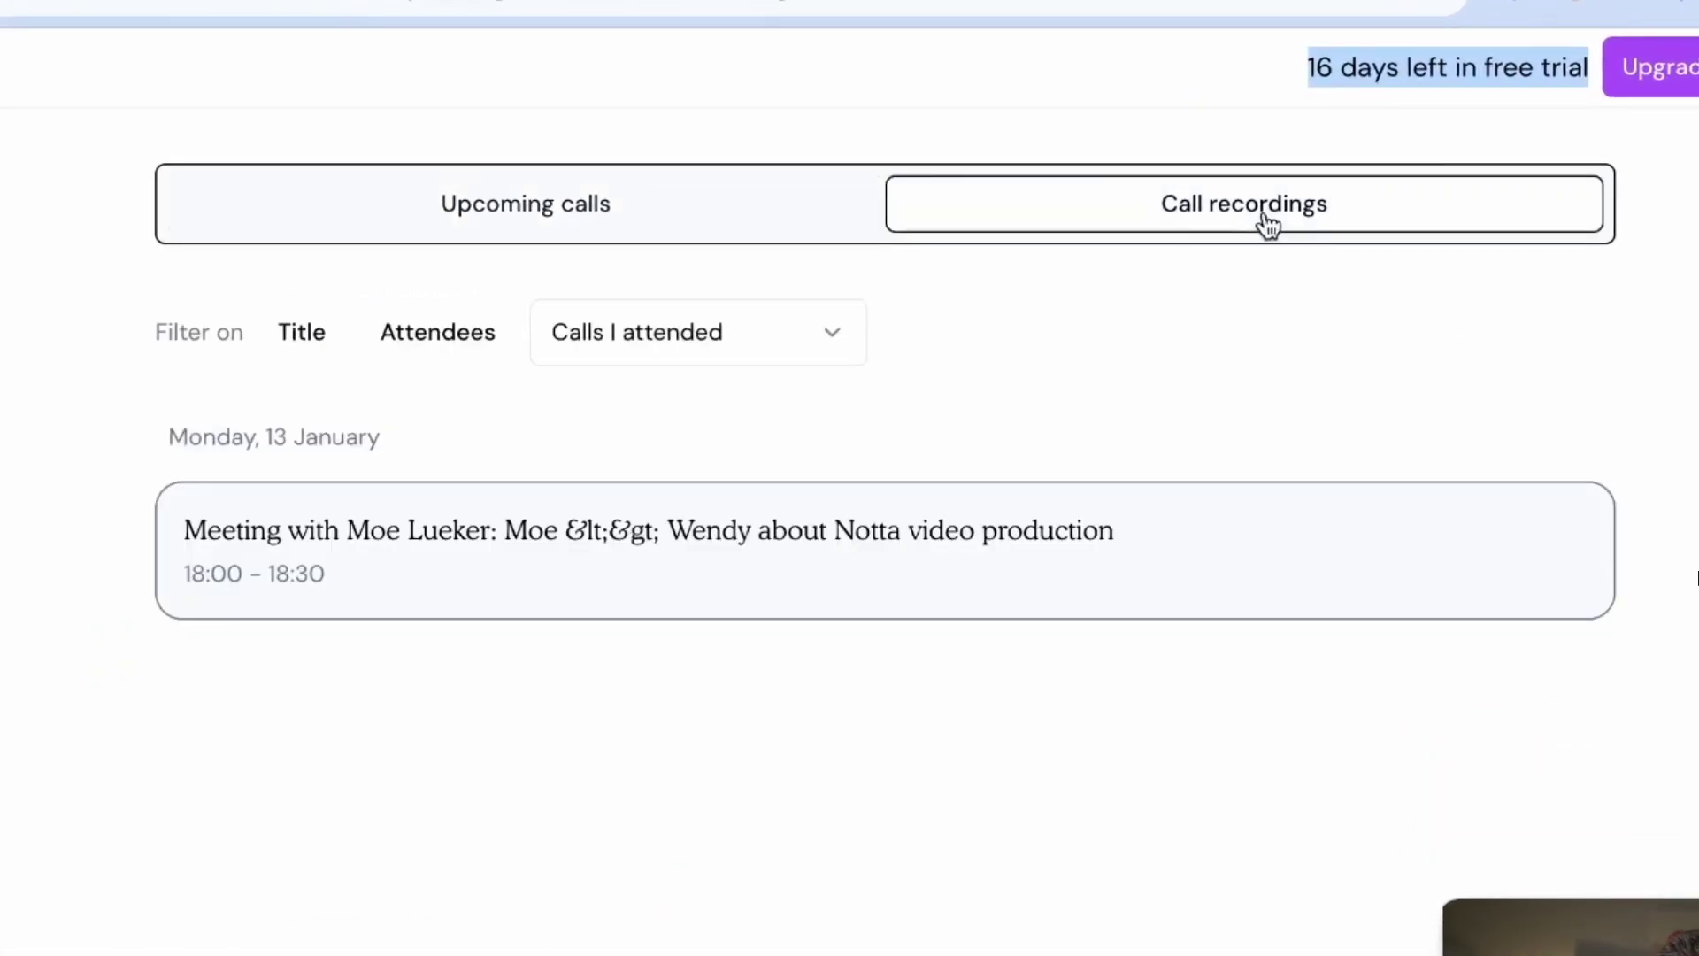
pyautogui.click(599, 210)
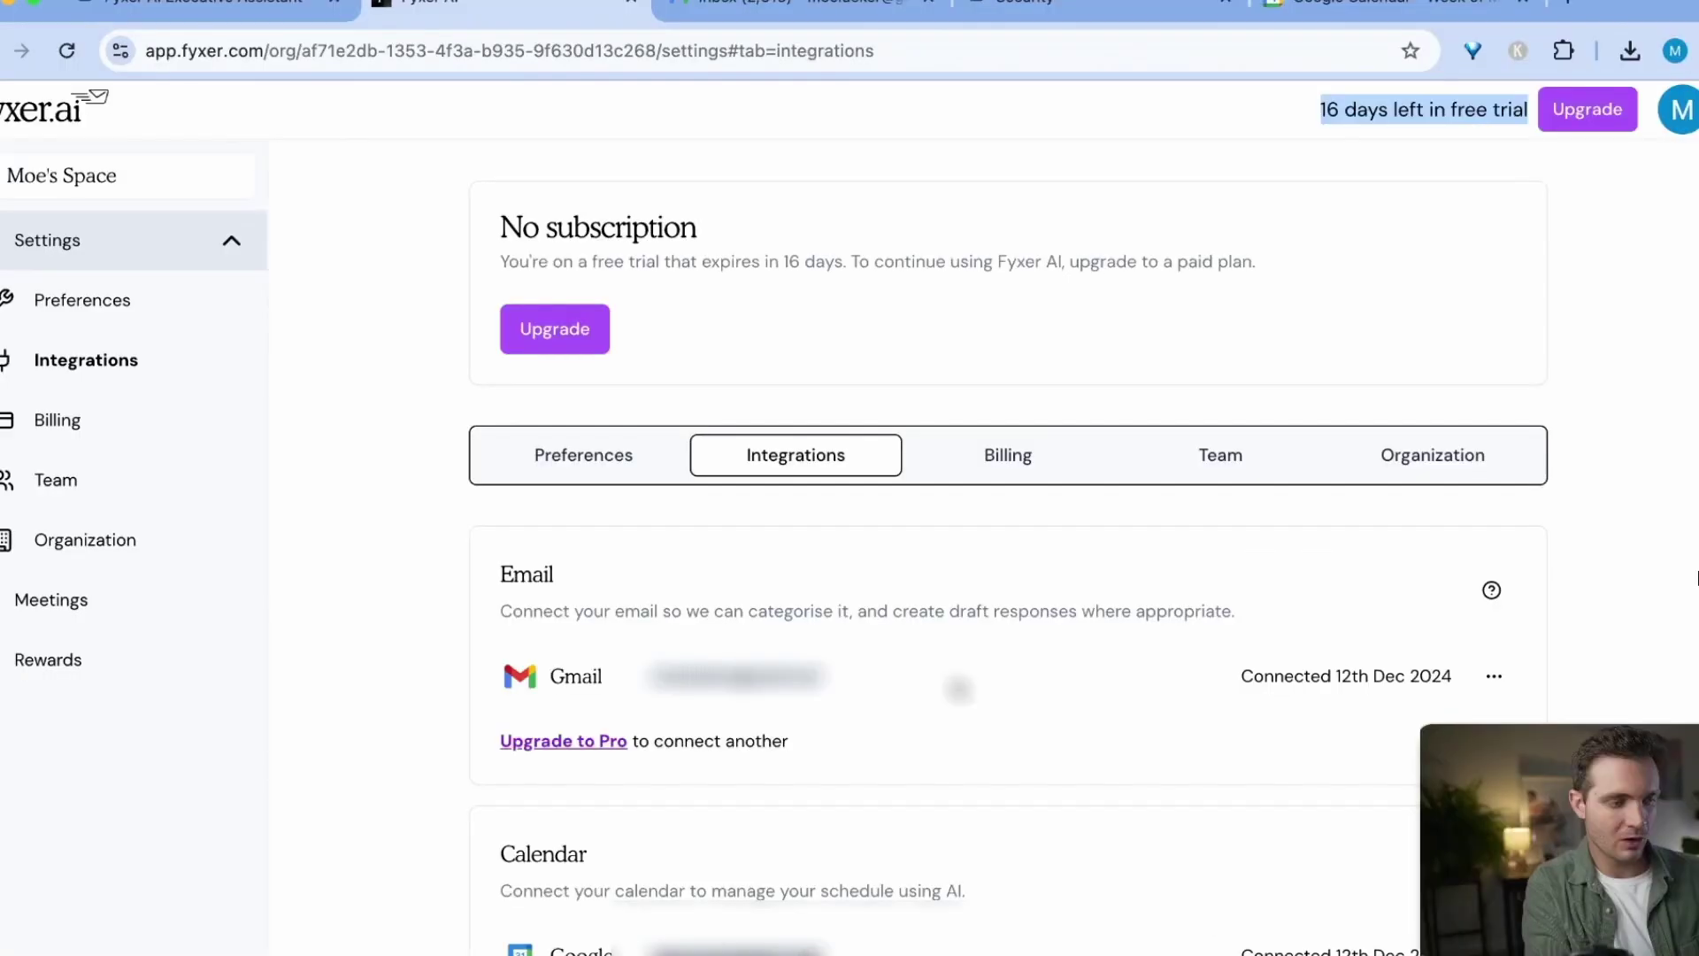
# - Highlight the connected Gmail account and Google Calendar rows in Integrations
pyautogui.scroll(-3, 956, 677)
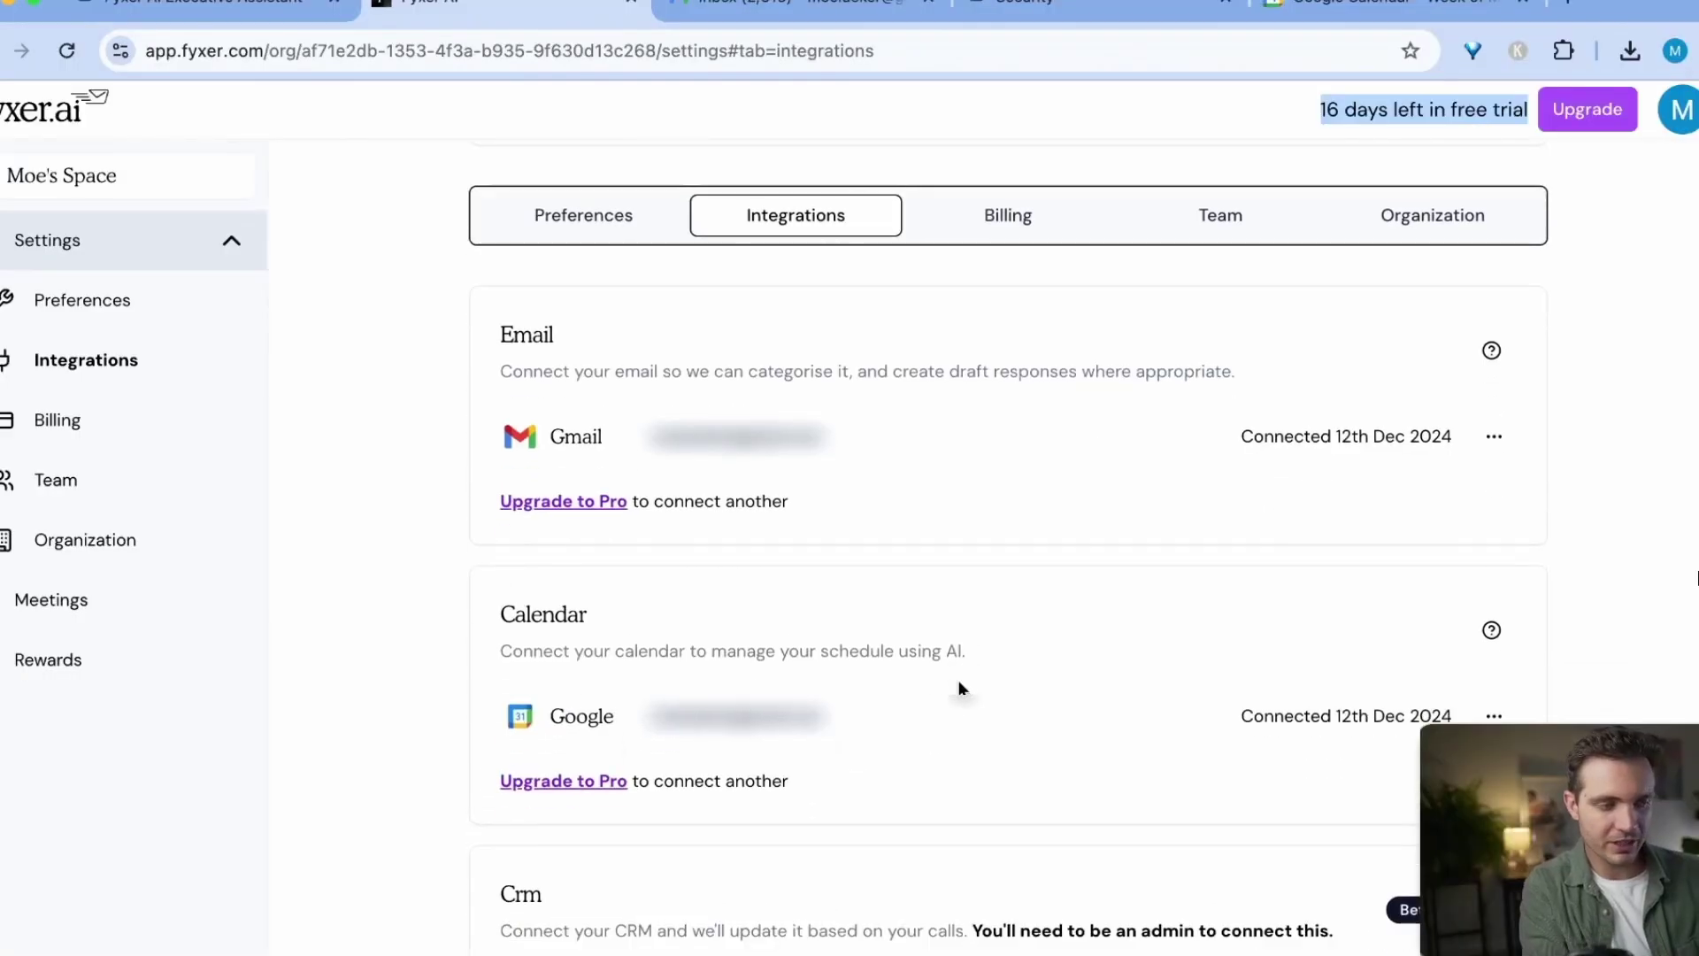
pyautogui.moveTo(477, 449); pyautogui.dragTo(699, 438)
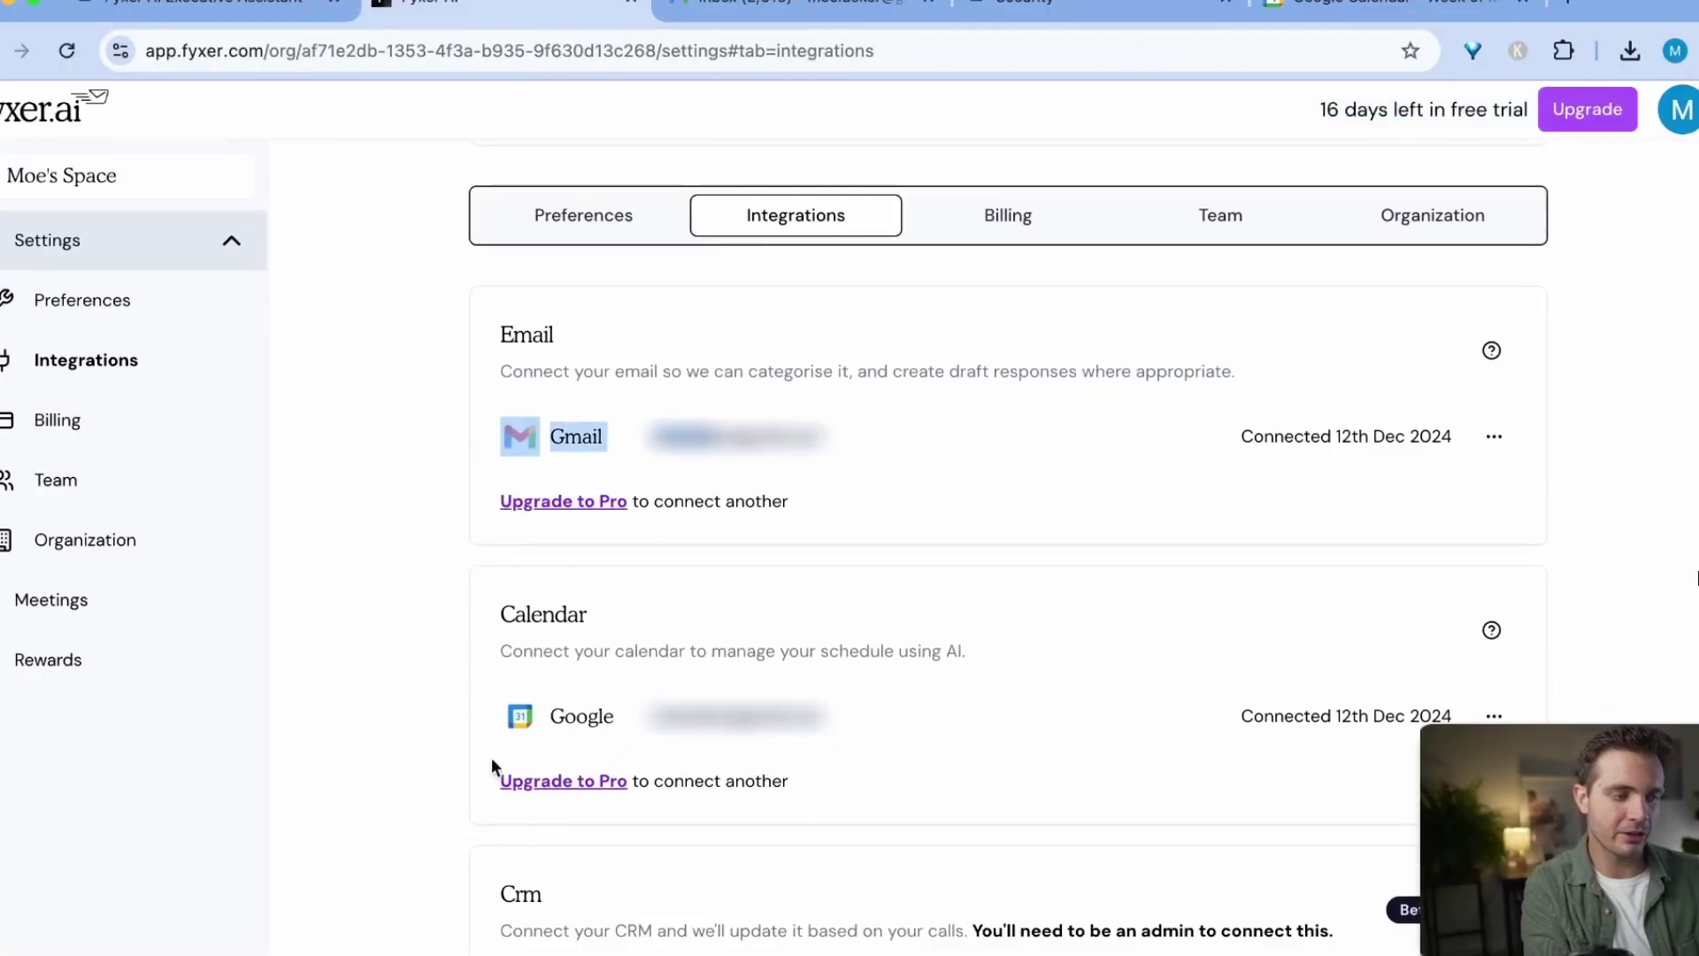
pyautogui.moveTo(482, 719); pyautogui.dragTo(672, 717)
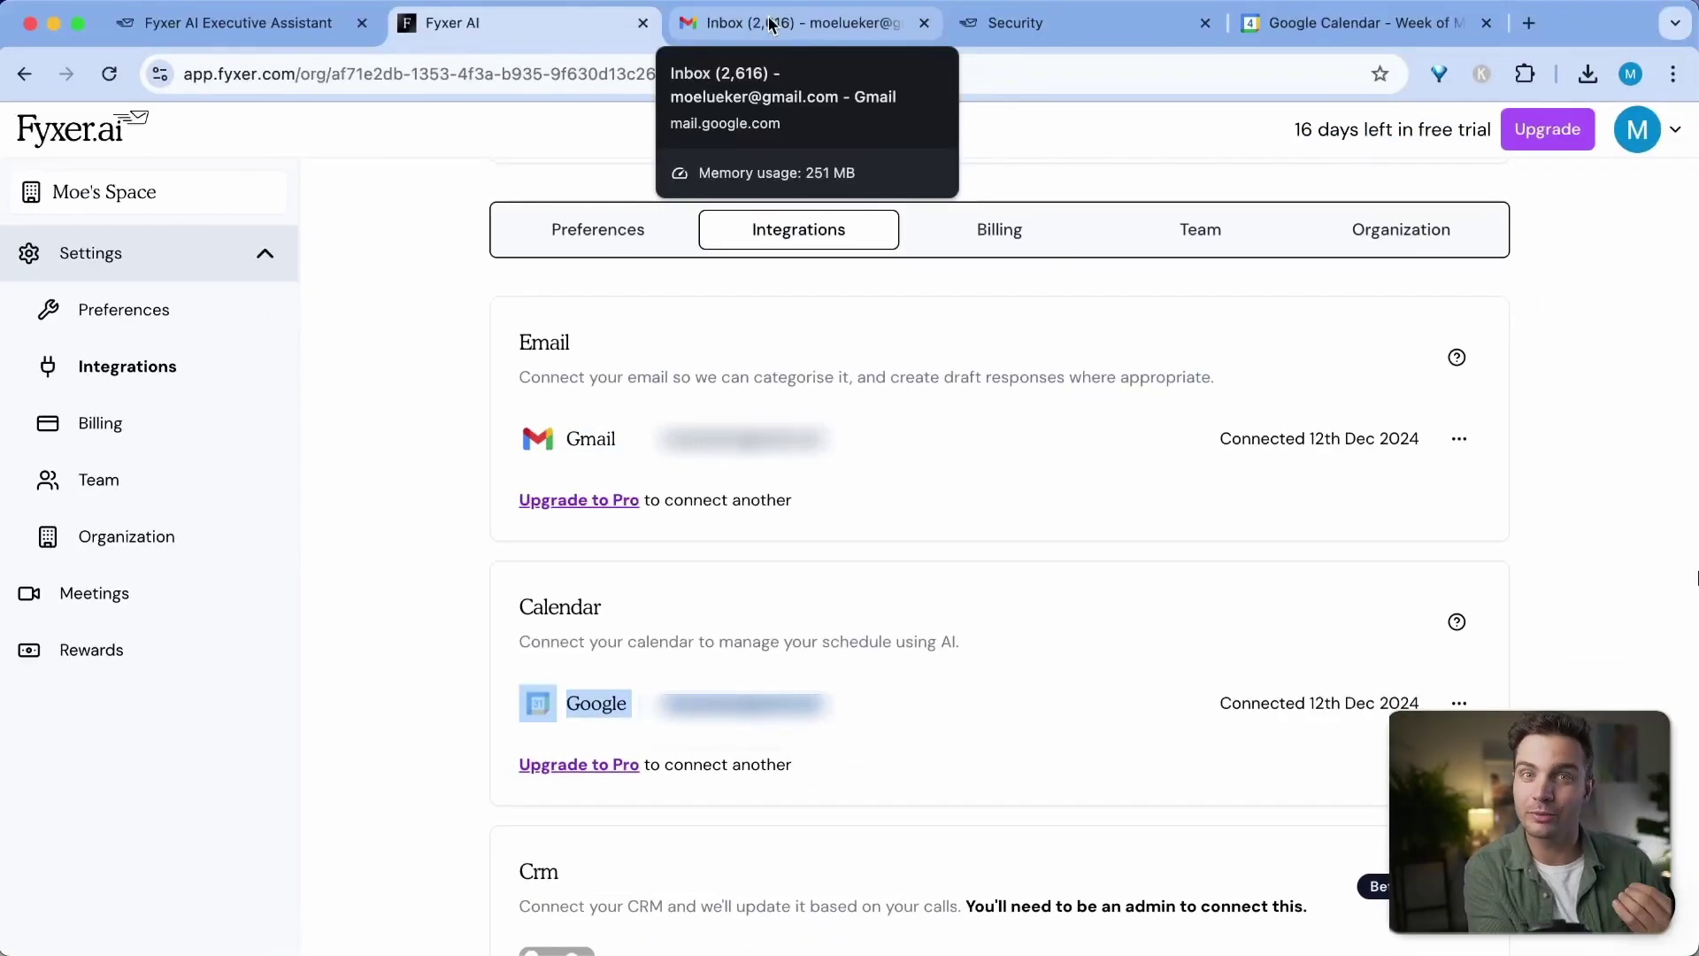
# - Open the '5 Tweet Tuesday - March 4 2025' email in Gmail and archive it
pyautogui.click(770, 24)
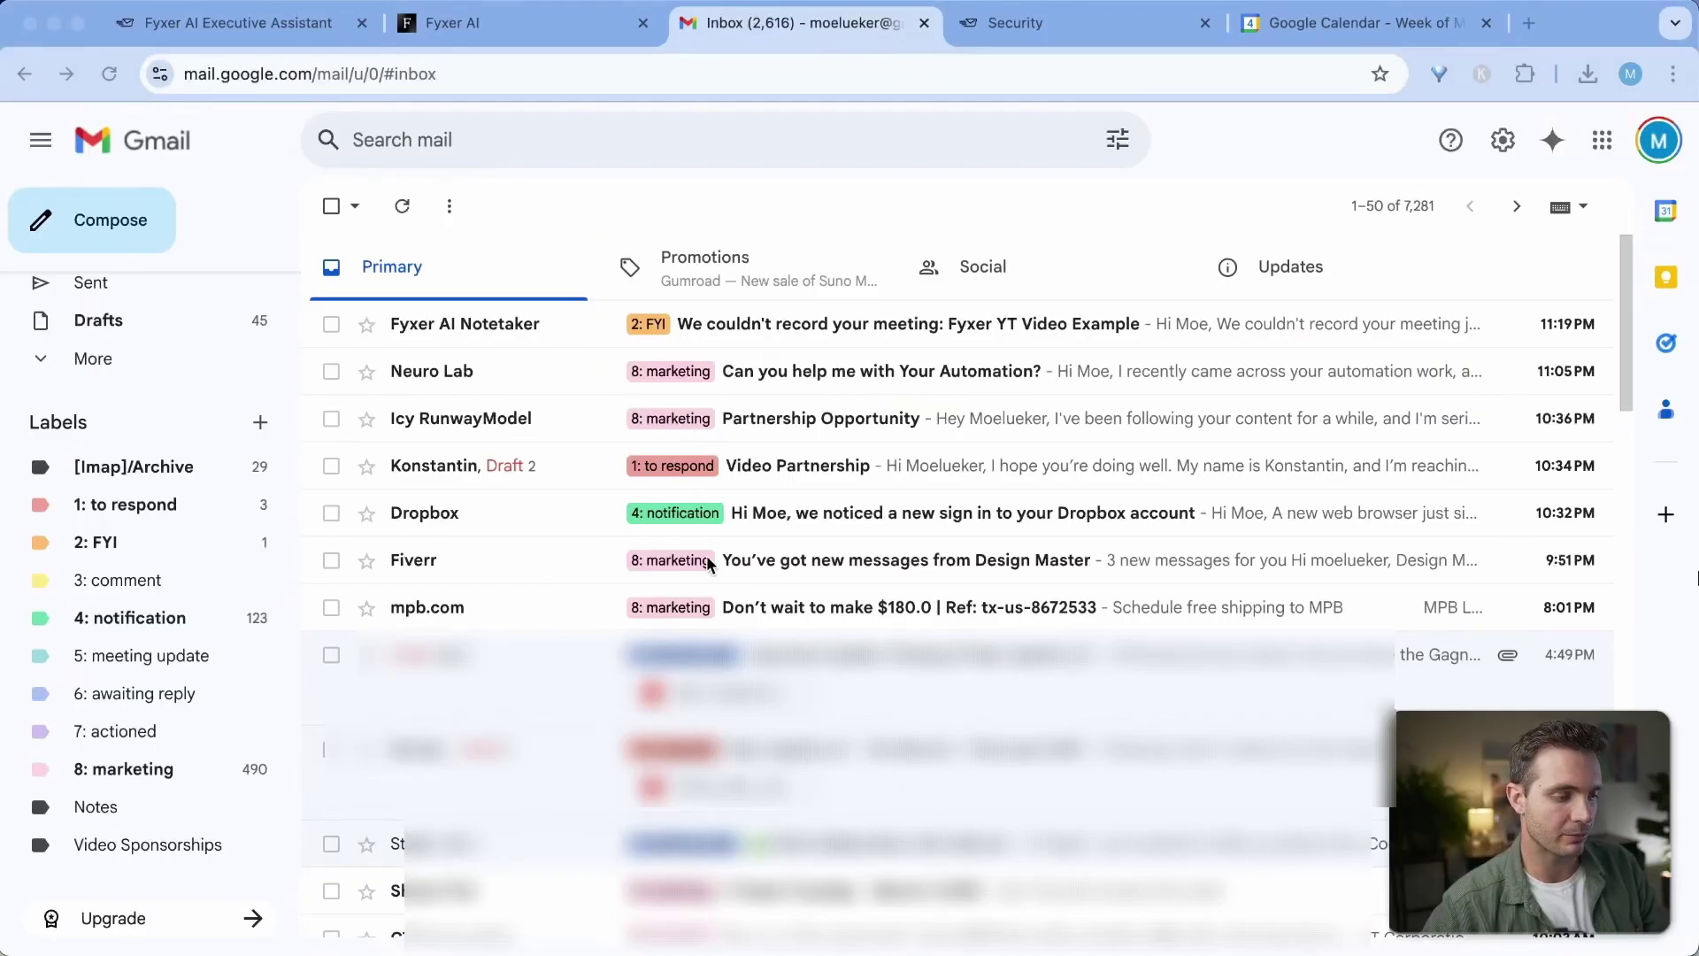
pyautogui.scroll(-5, 901, 876)
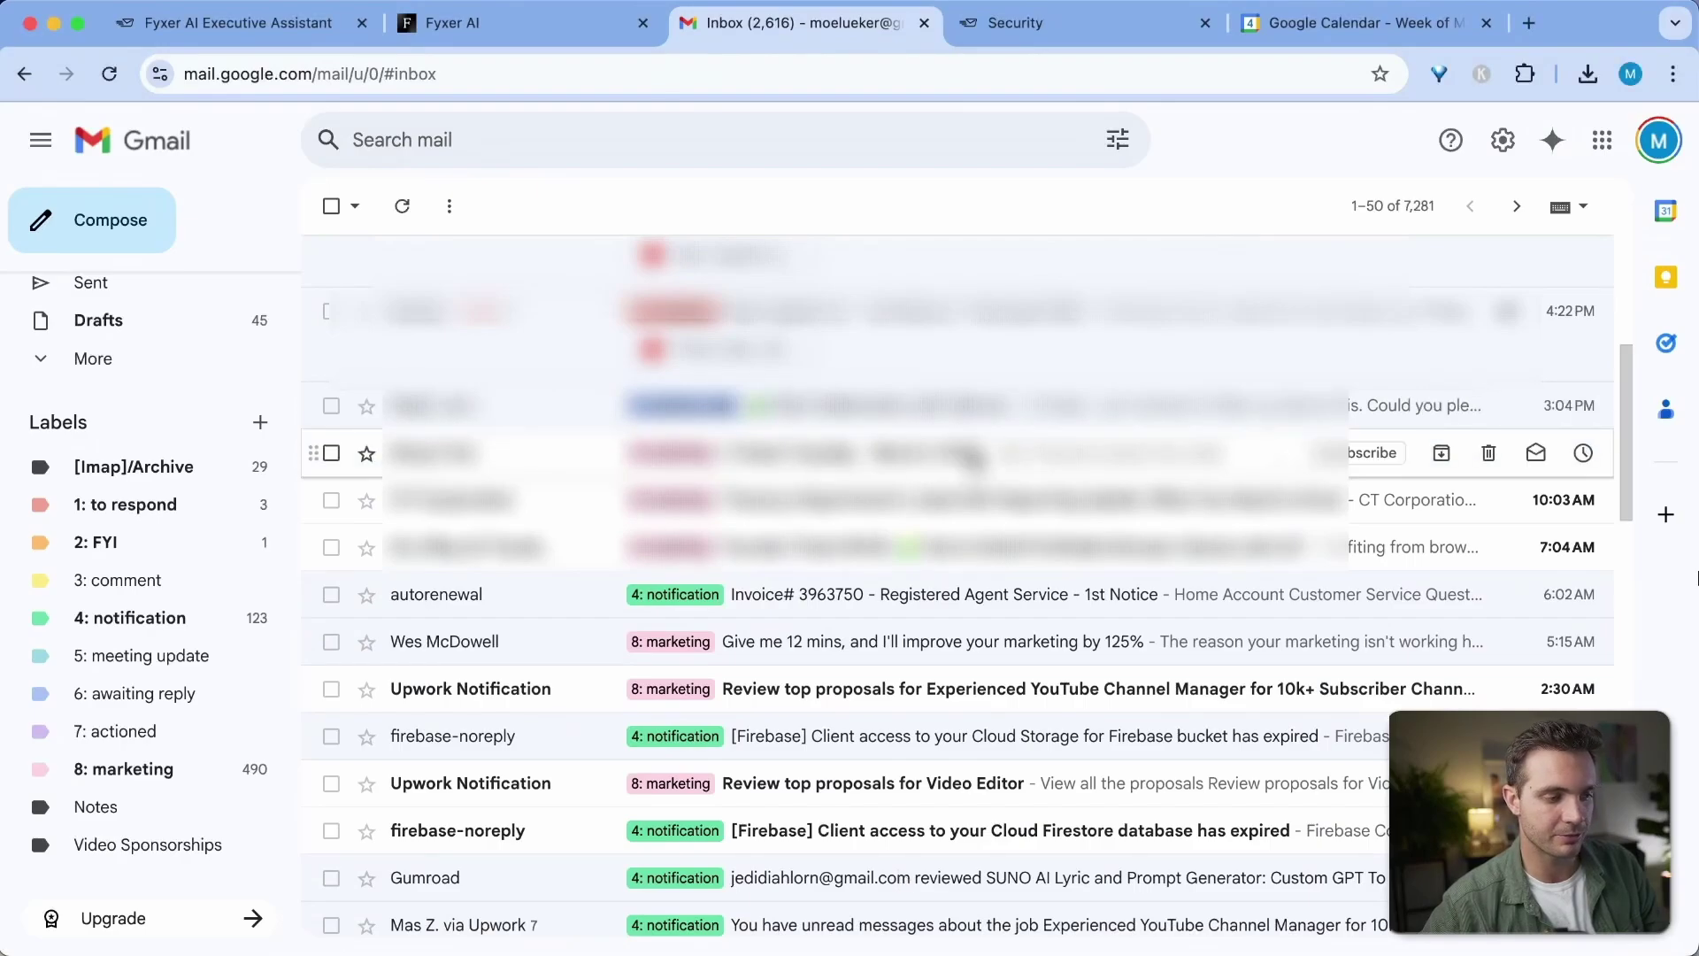
pyautogui.click(973, 453)
pyautogui.scroll(-2, 974, 453)
pyautogui.scroll(1, 974, 454)
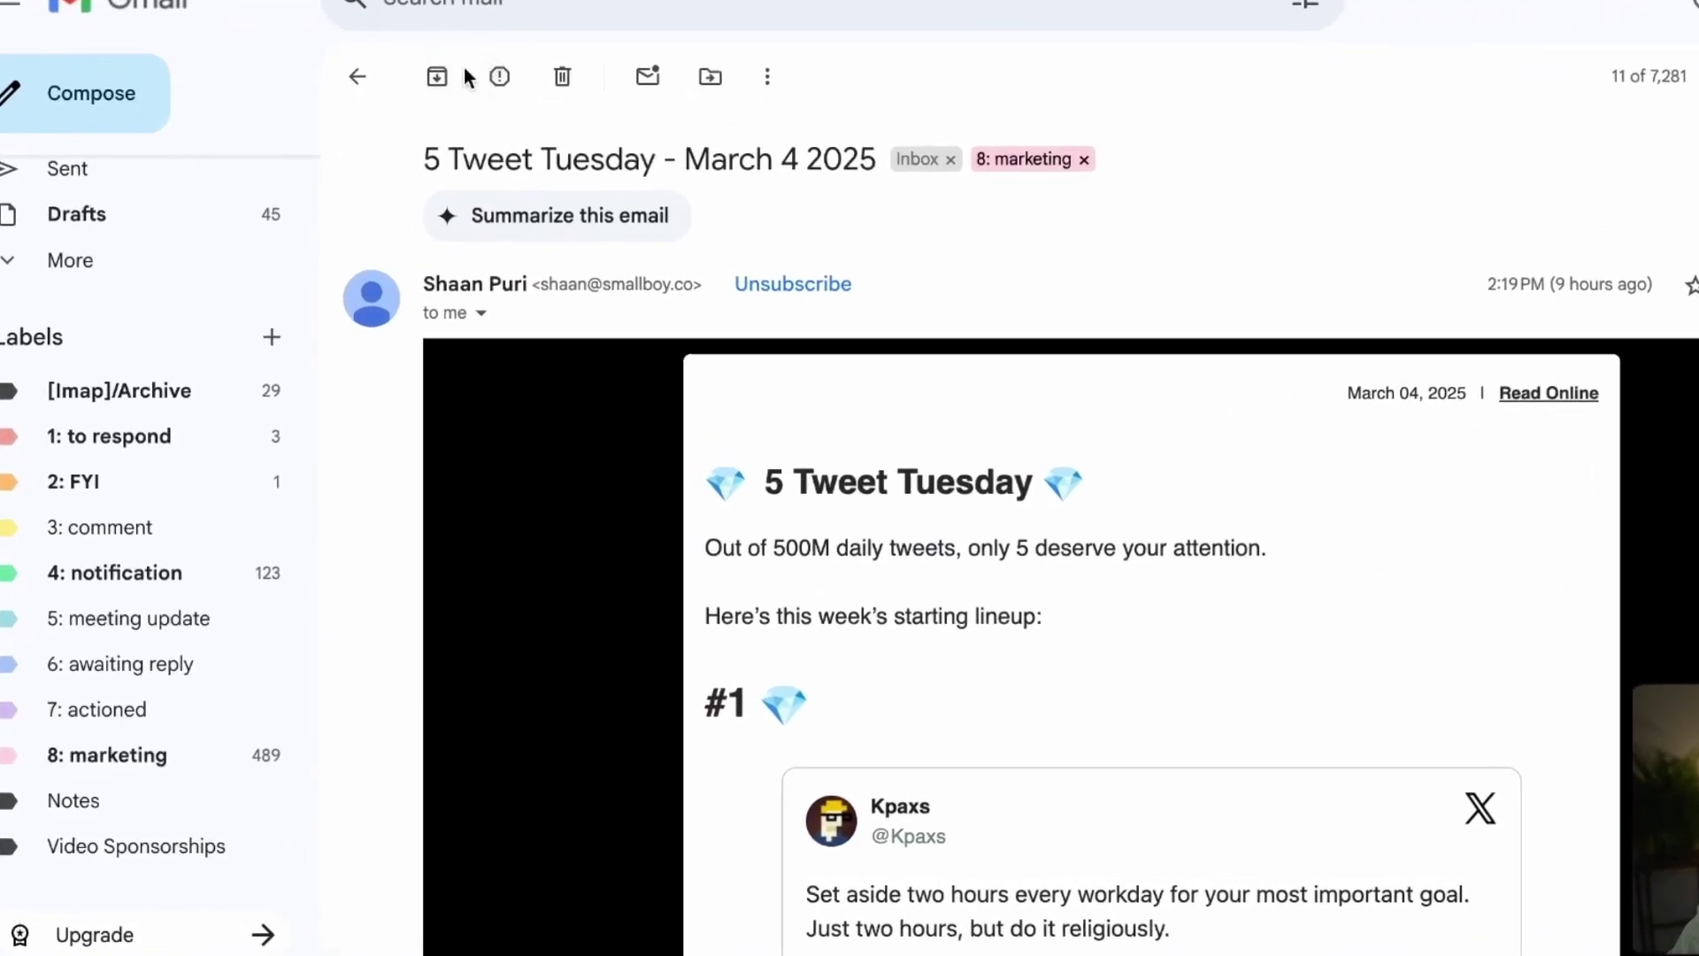
pyautogui.click(459, 78)
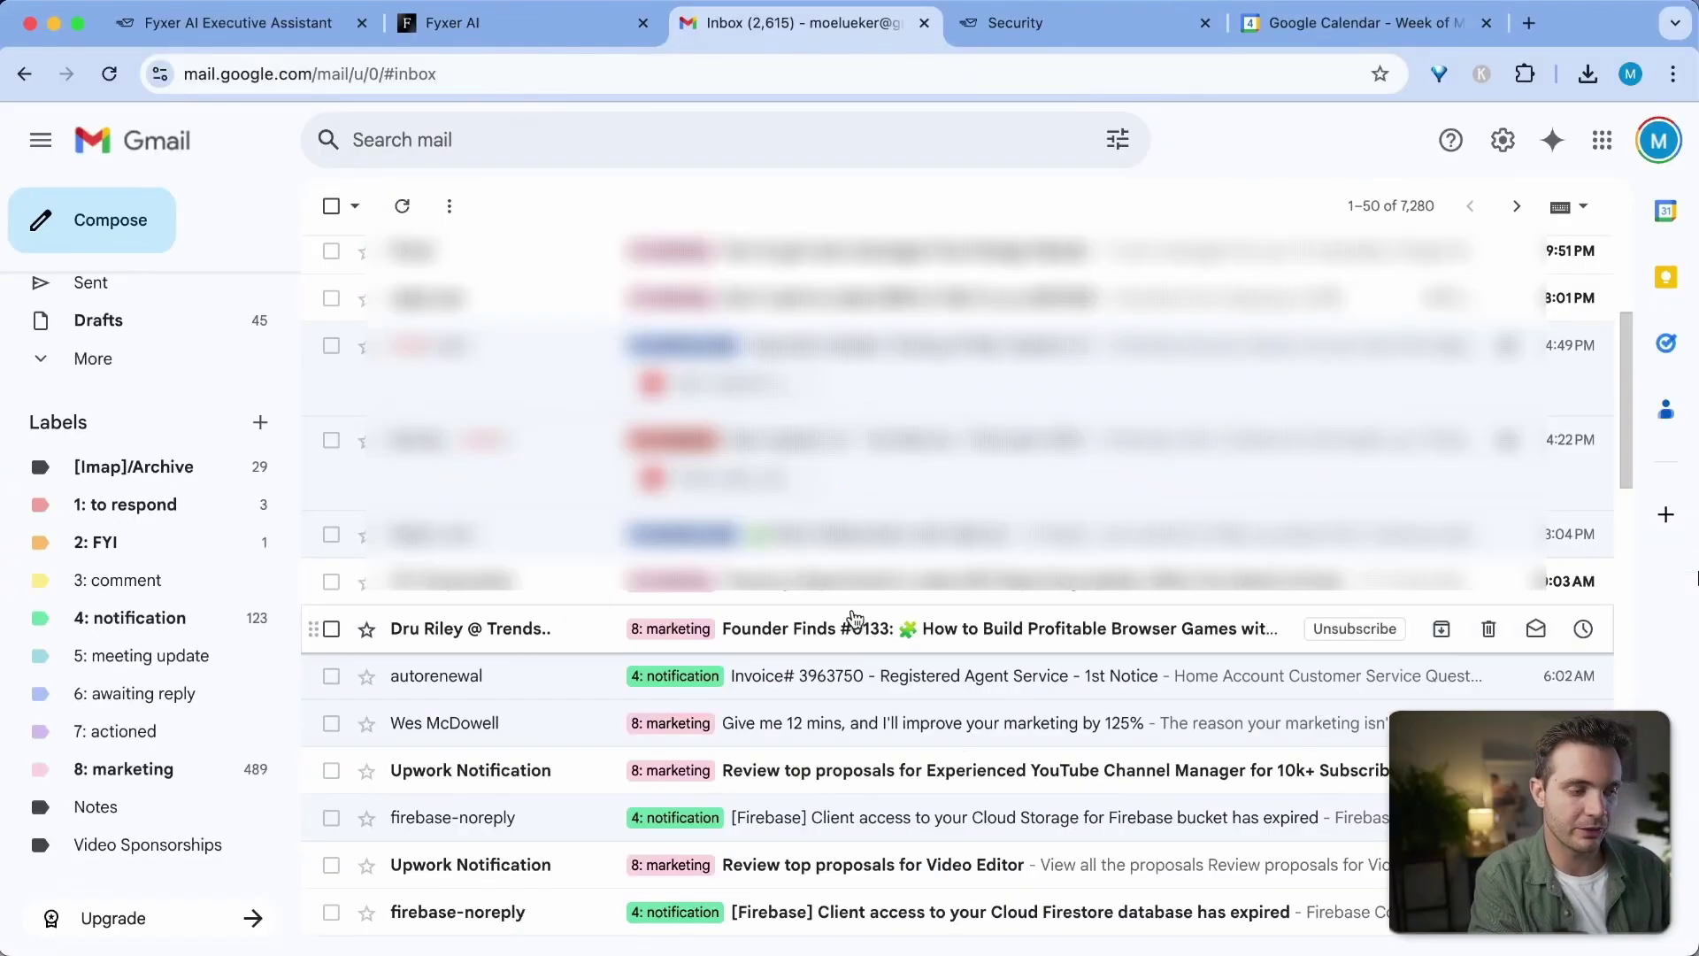
# - Relabel the Treasury BOI email '1: to respond' instead of '8: marketing', then browse '1: to respond' and '4: notification'
pyautogui.click(845, 591)
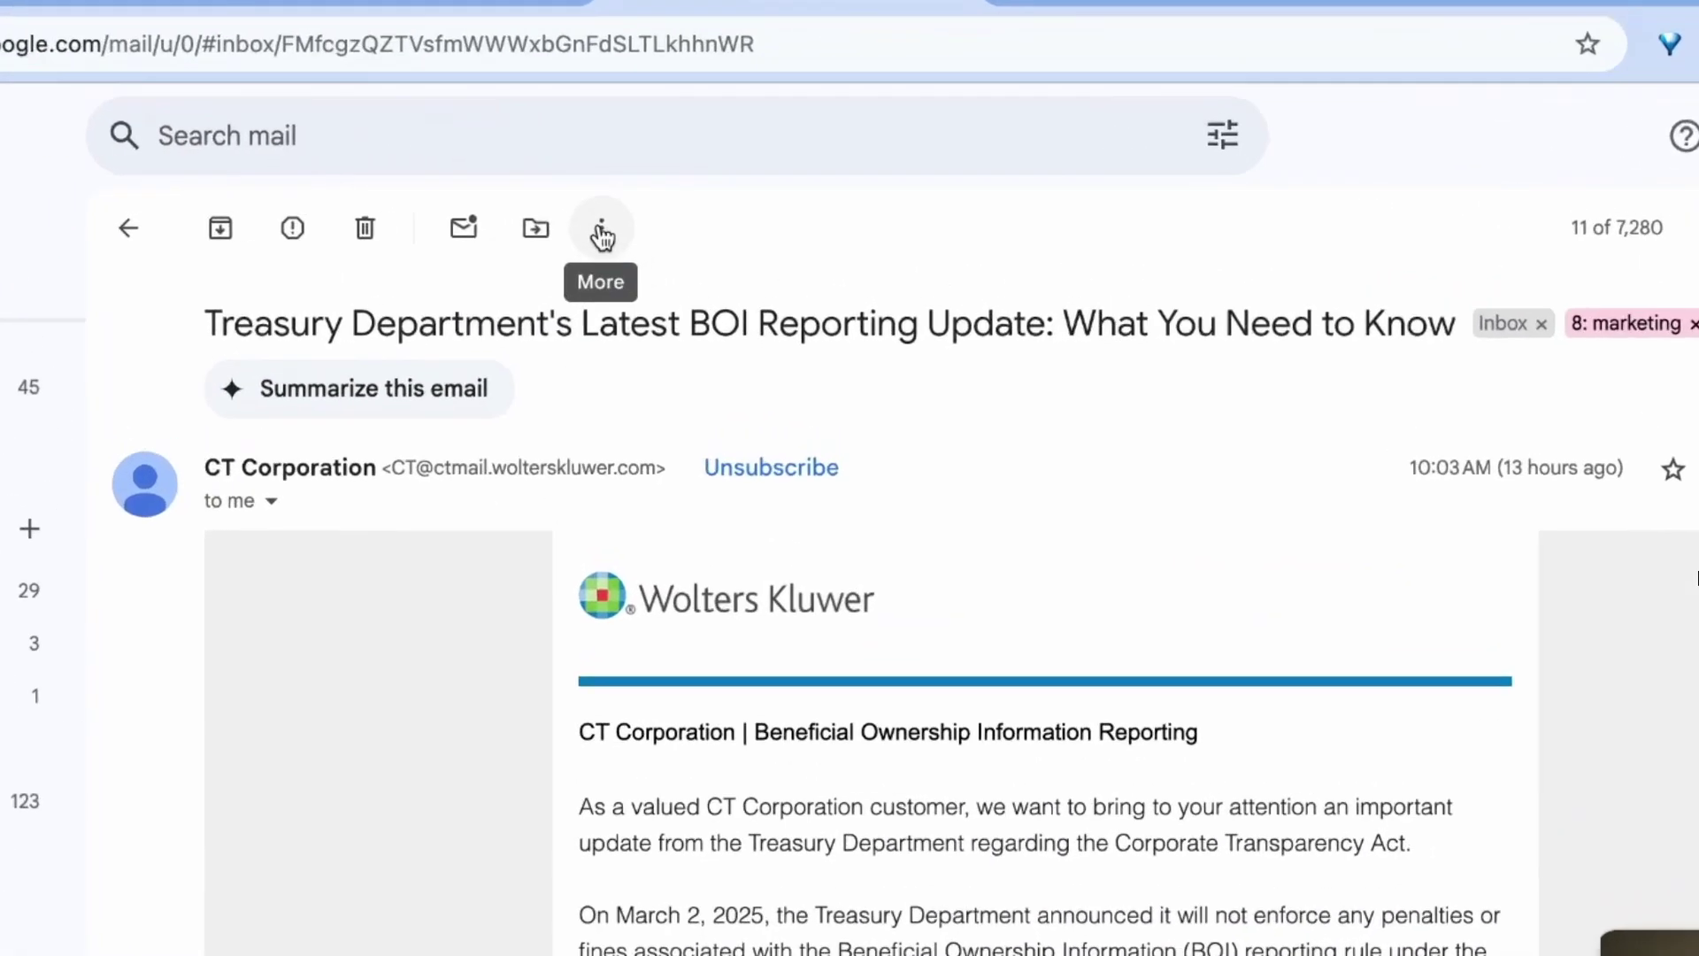
pyautogui.click(671, 205)
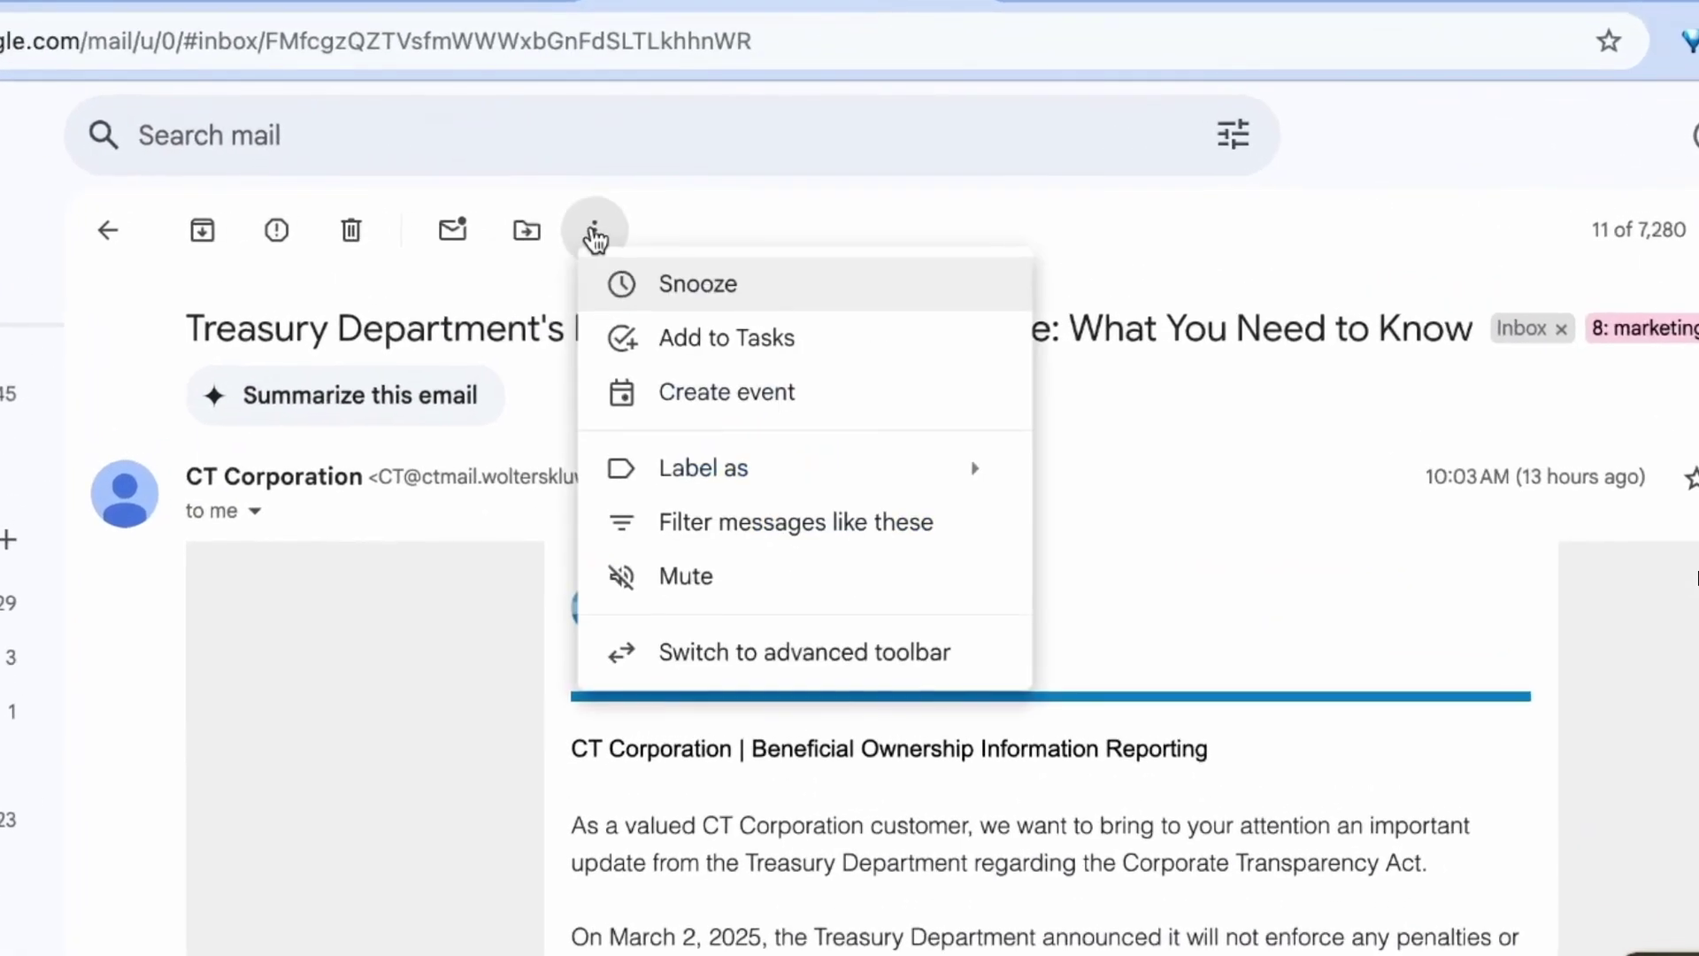
pyautogui.moveTo(732, 486)
pyautogui.scroll(-3, 1097, 827)
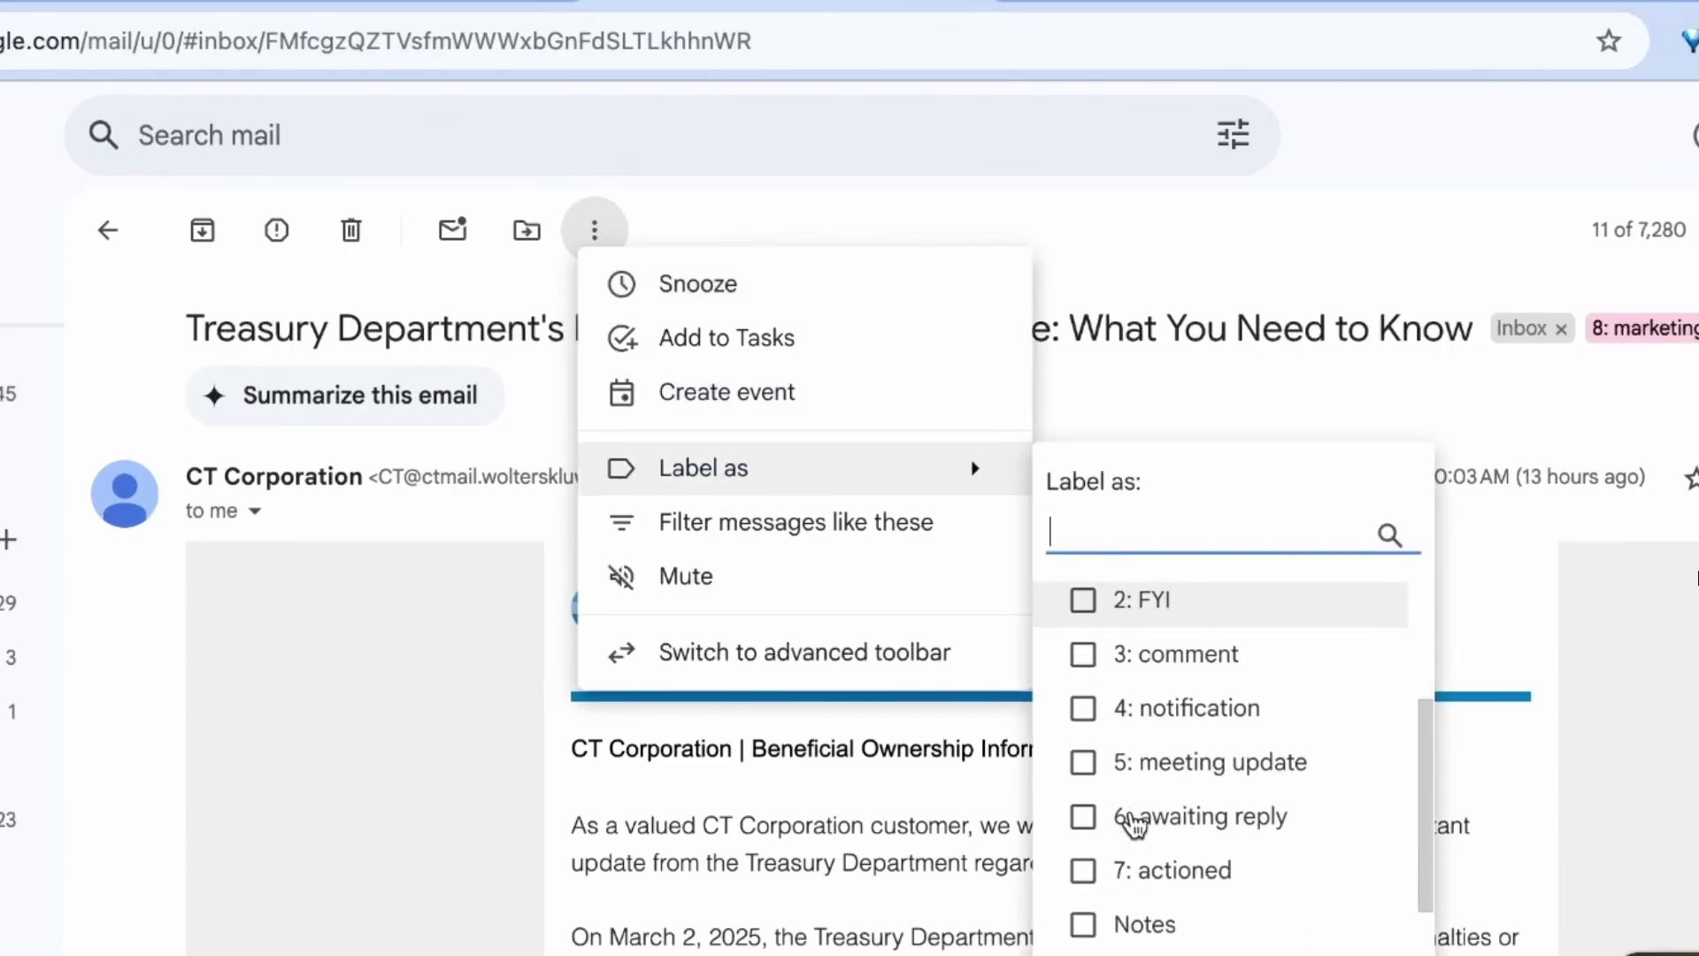
pyautogui.scroll(3, 1115, 814)
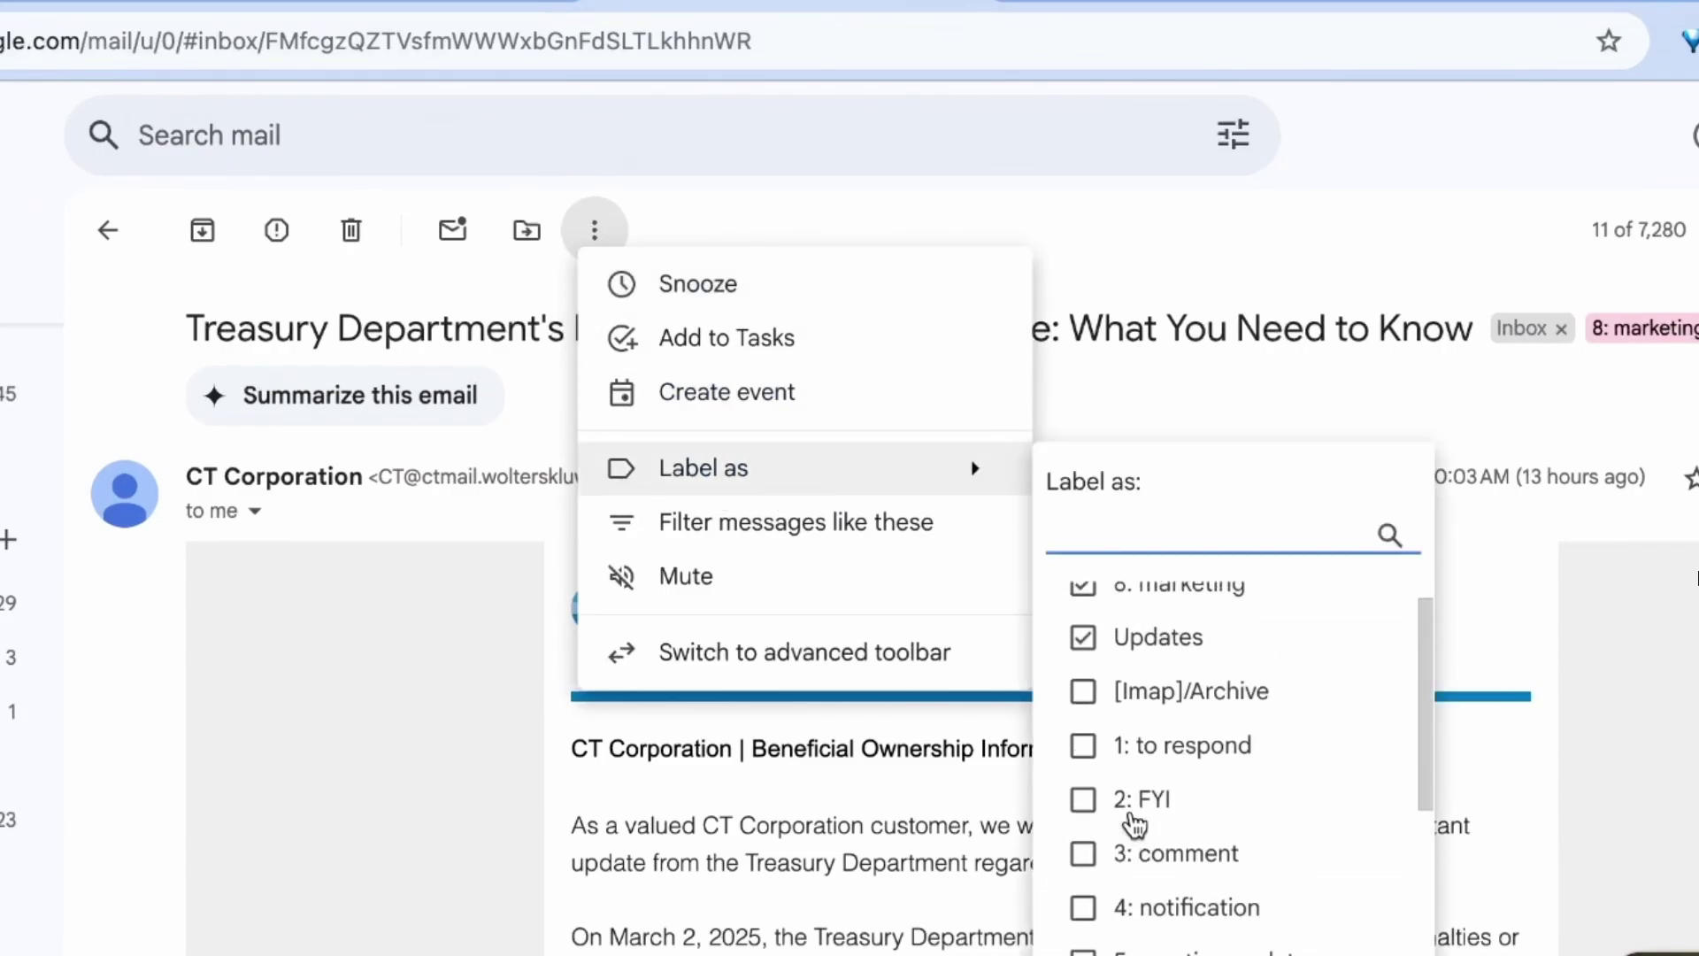
pyautogui.click(1083, 748)
pyautogui.press('Escape')
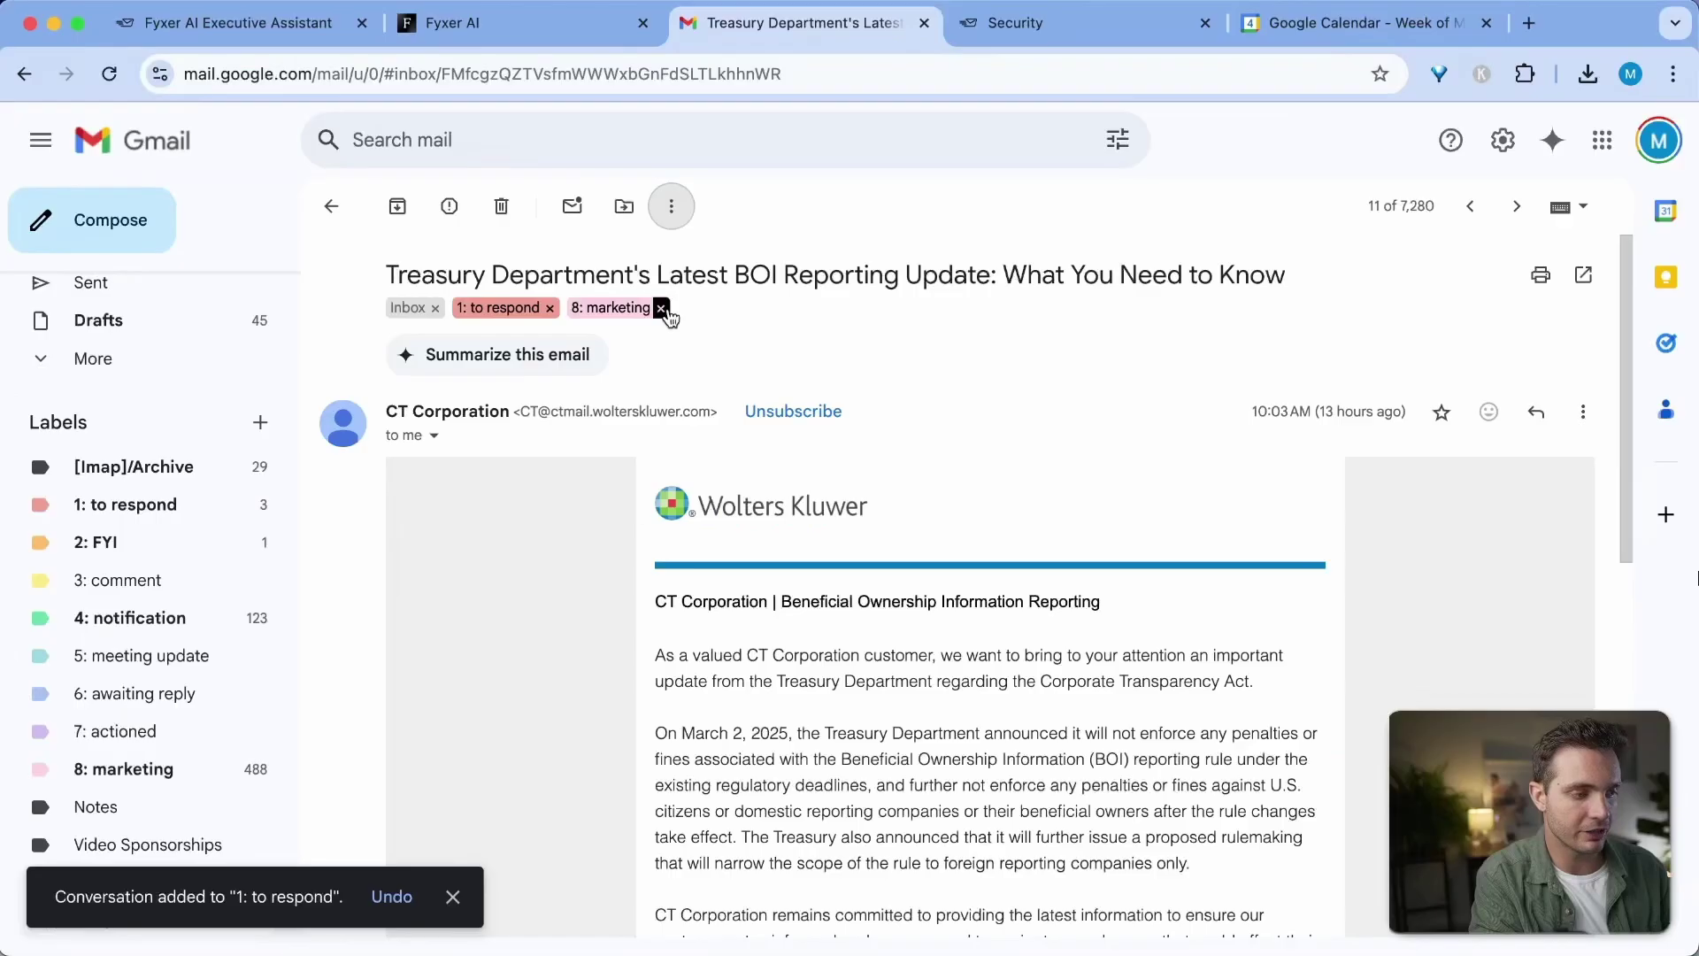
pyautogui.click(578, 376)
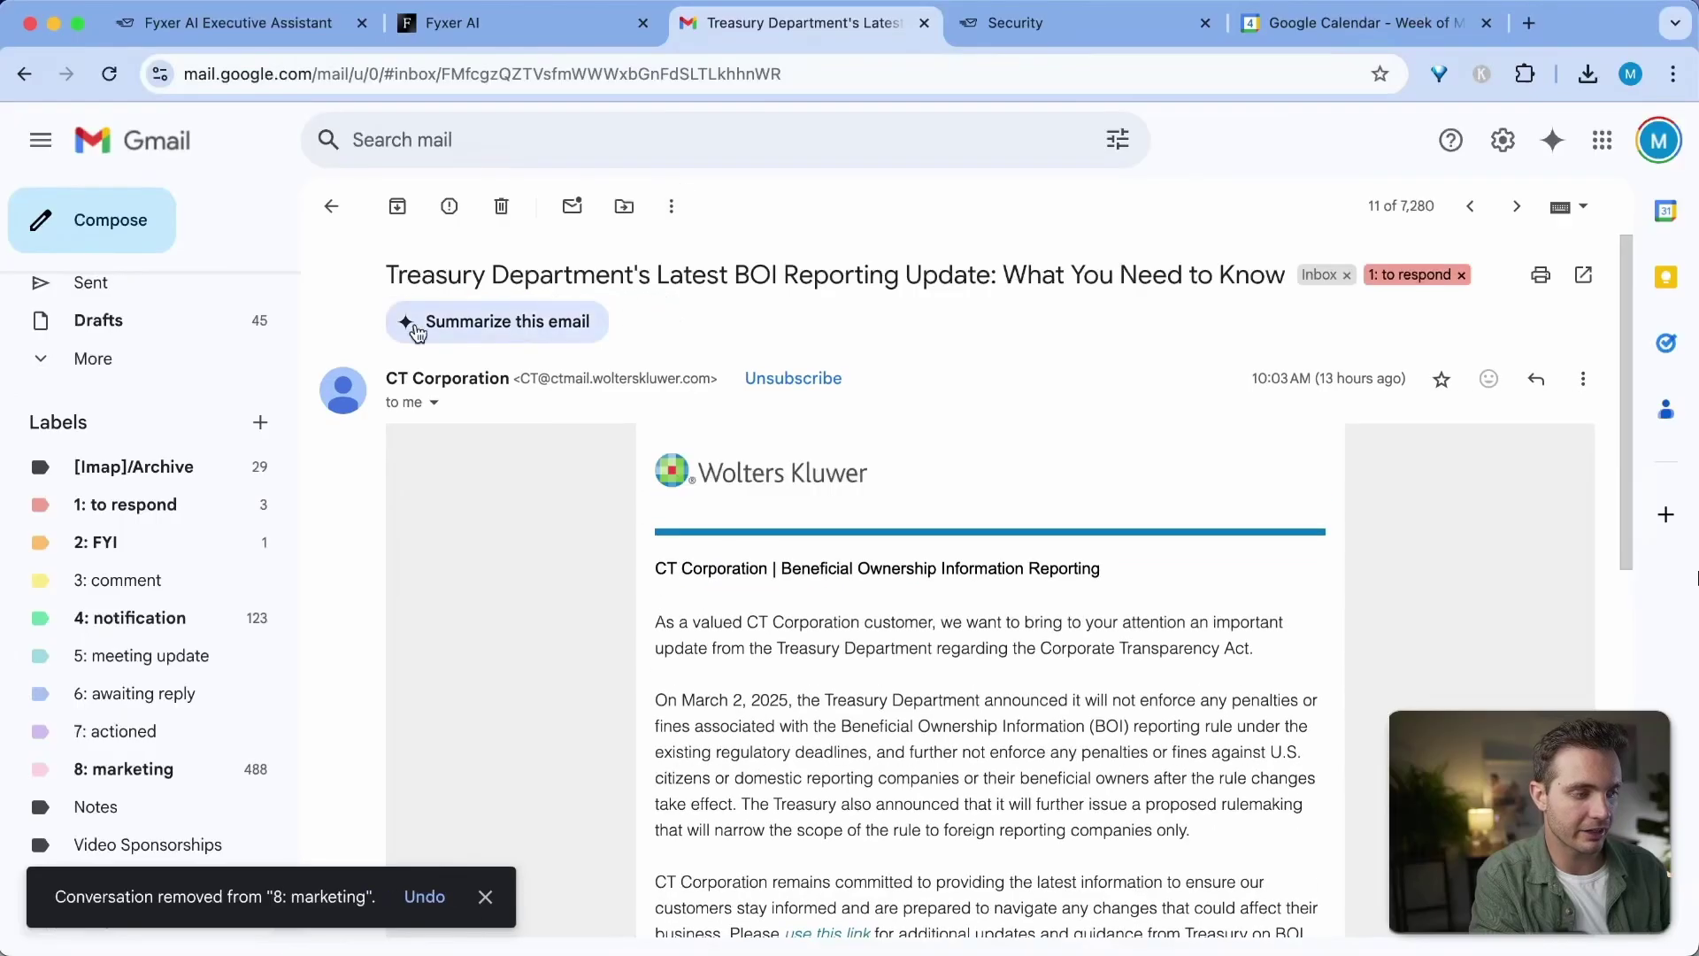
pyautogui.click(199, 512)
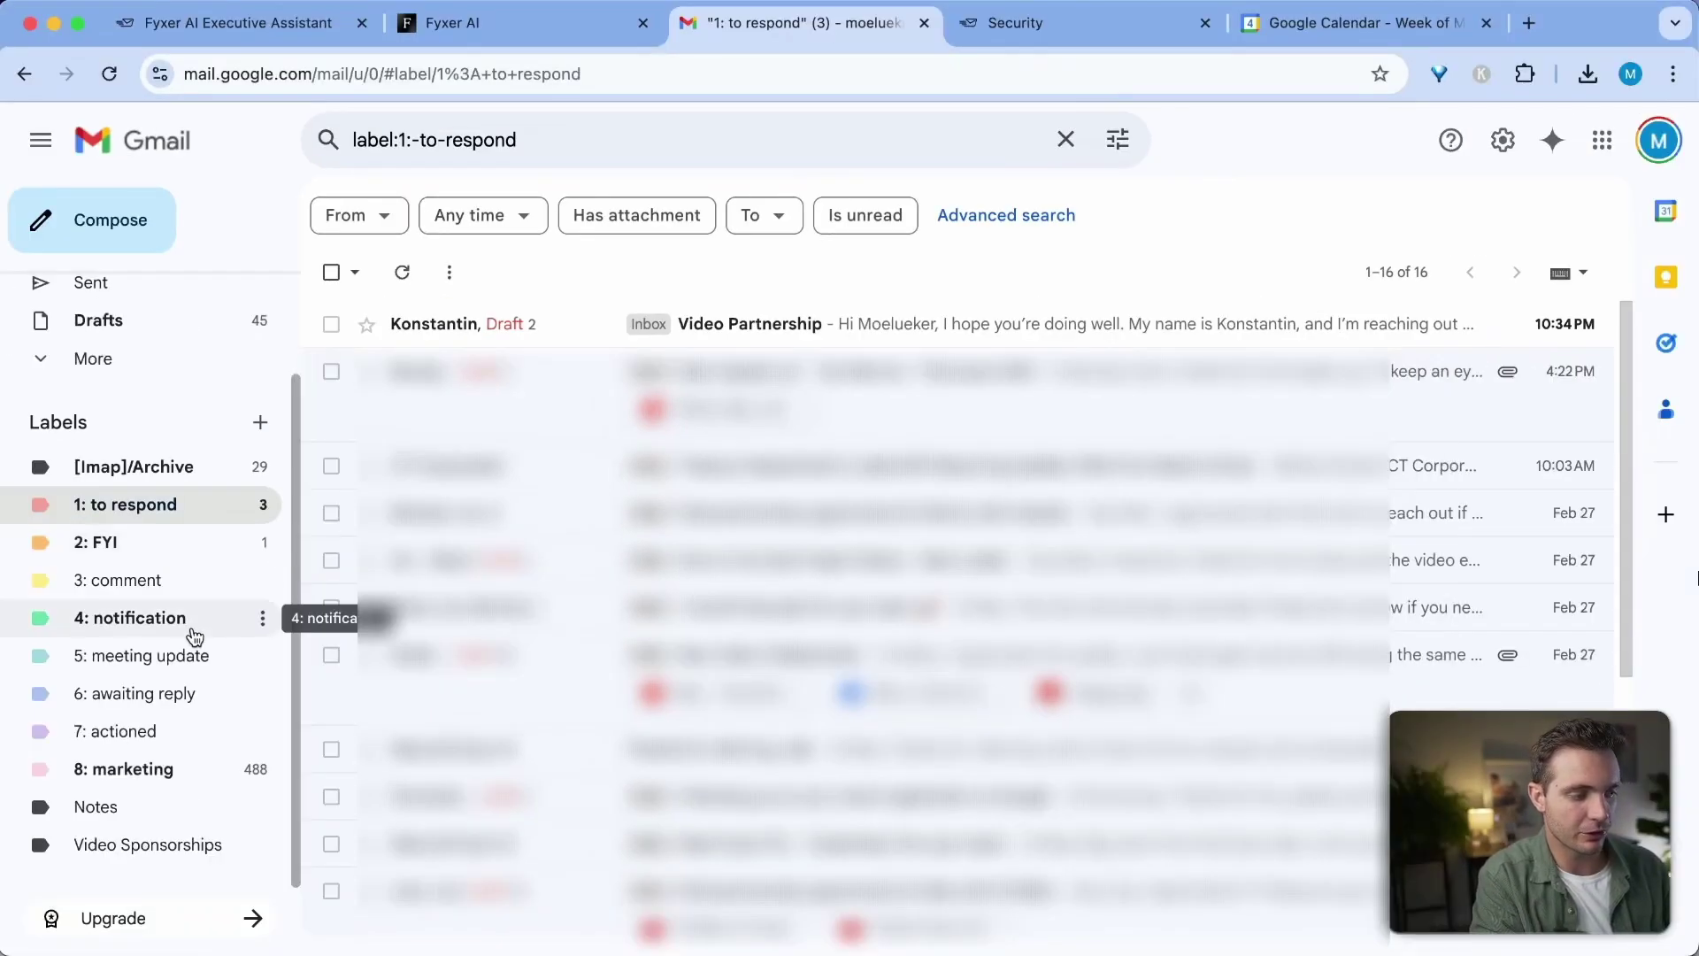
pyautogui.click(208, 631)
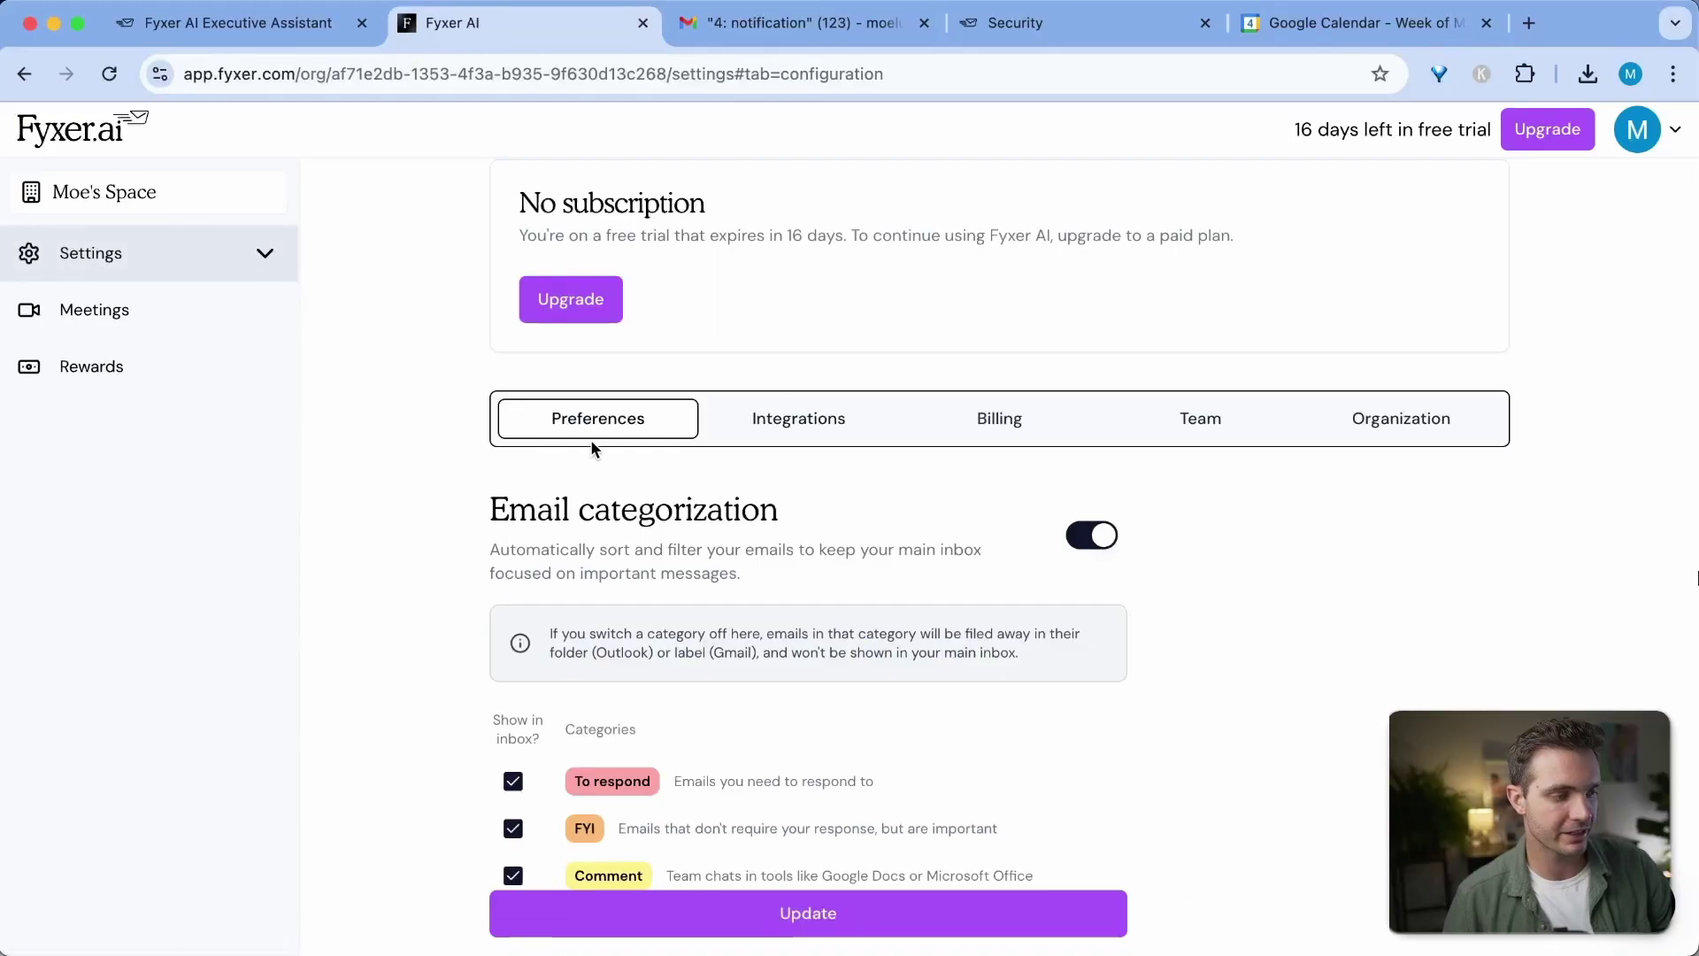
# - In Preferences, uncheck 'Show in inbox?' for the Meeting update and Marketing categories
pyautogui.scroll(-6, 741, 618)
pyautogui.scroll(3, 742, 618)
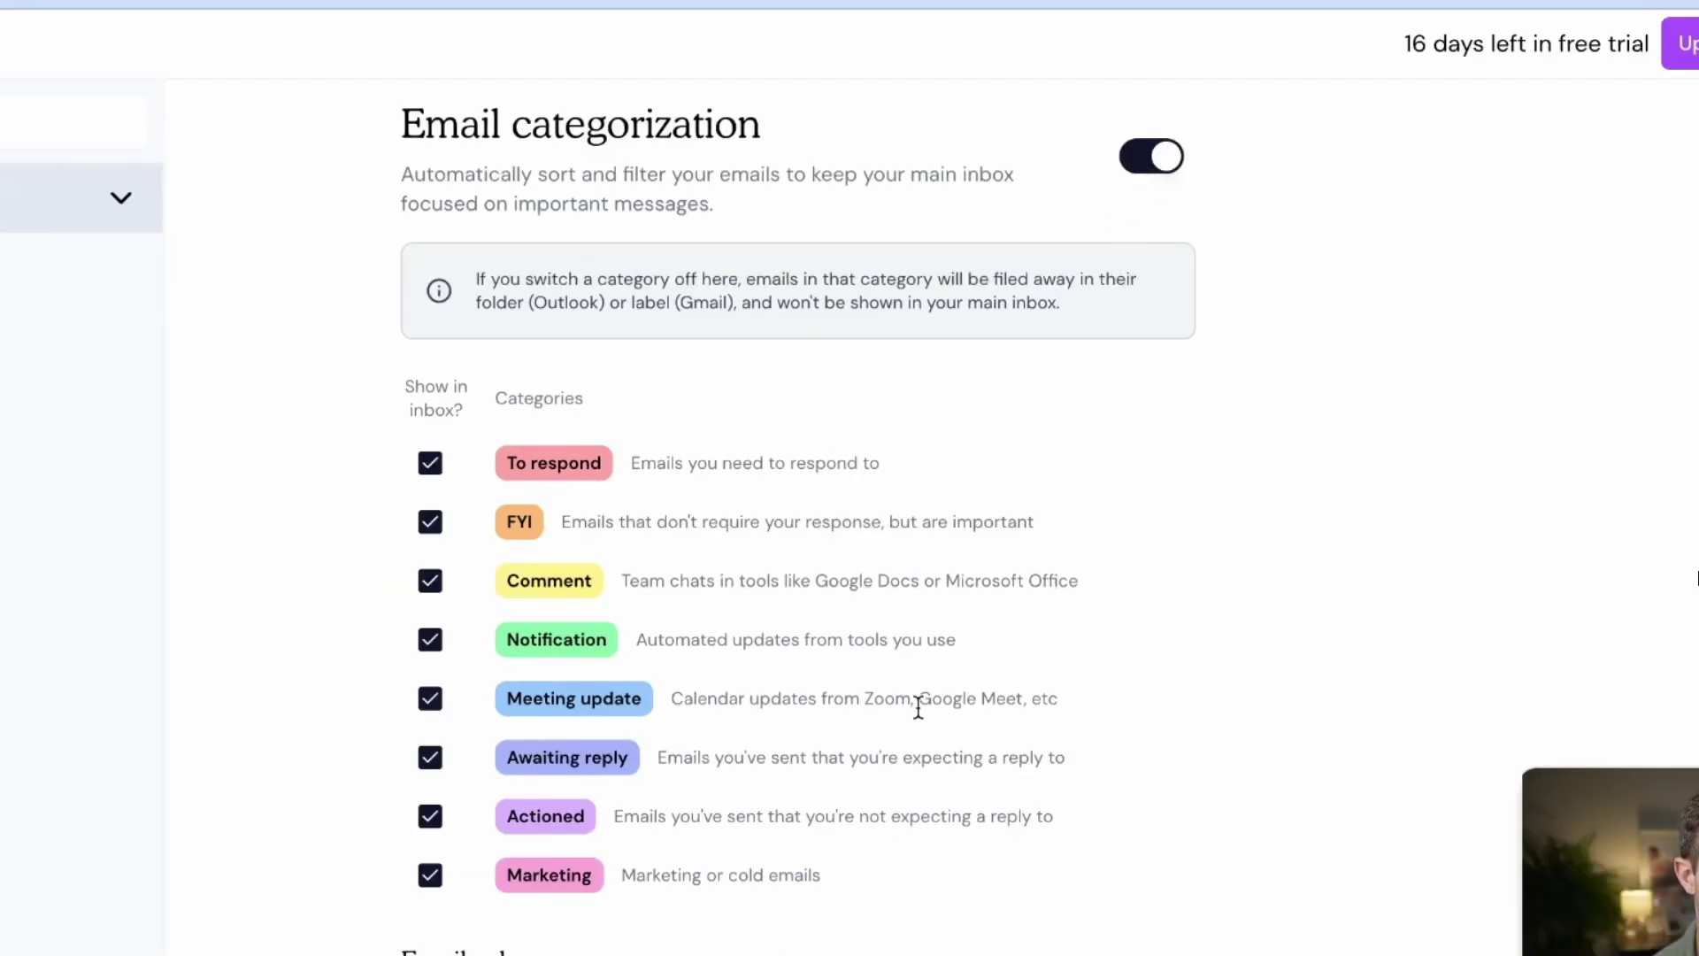
pyautogui.scroll(-1, 904, 662)
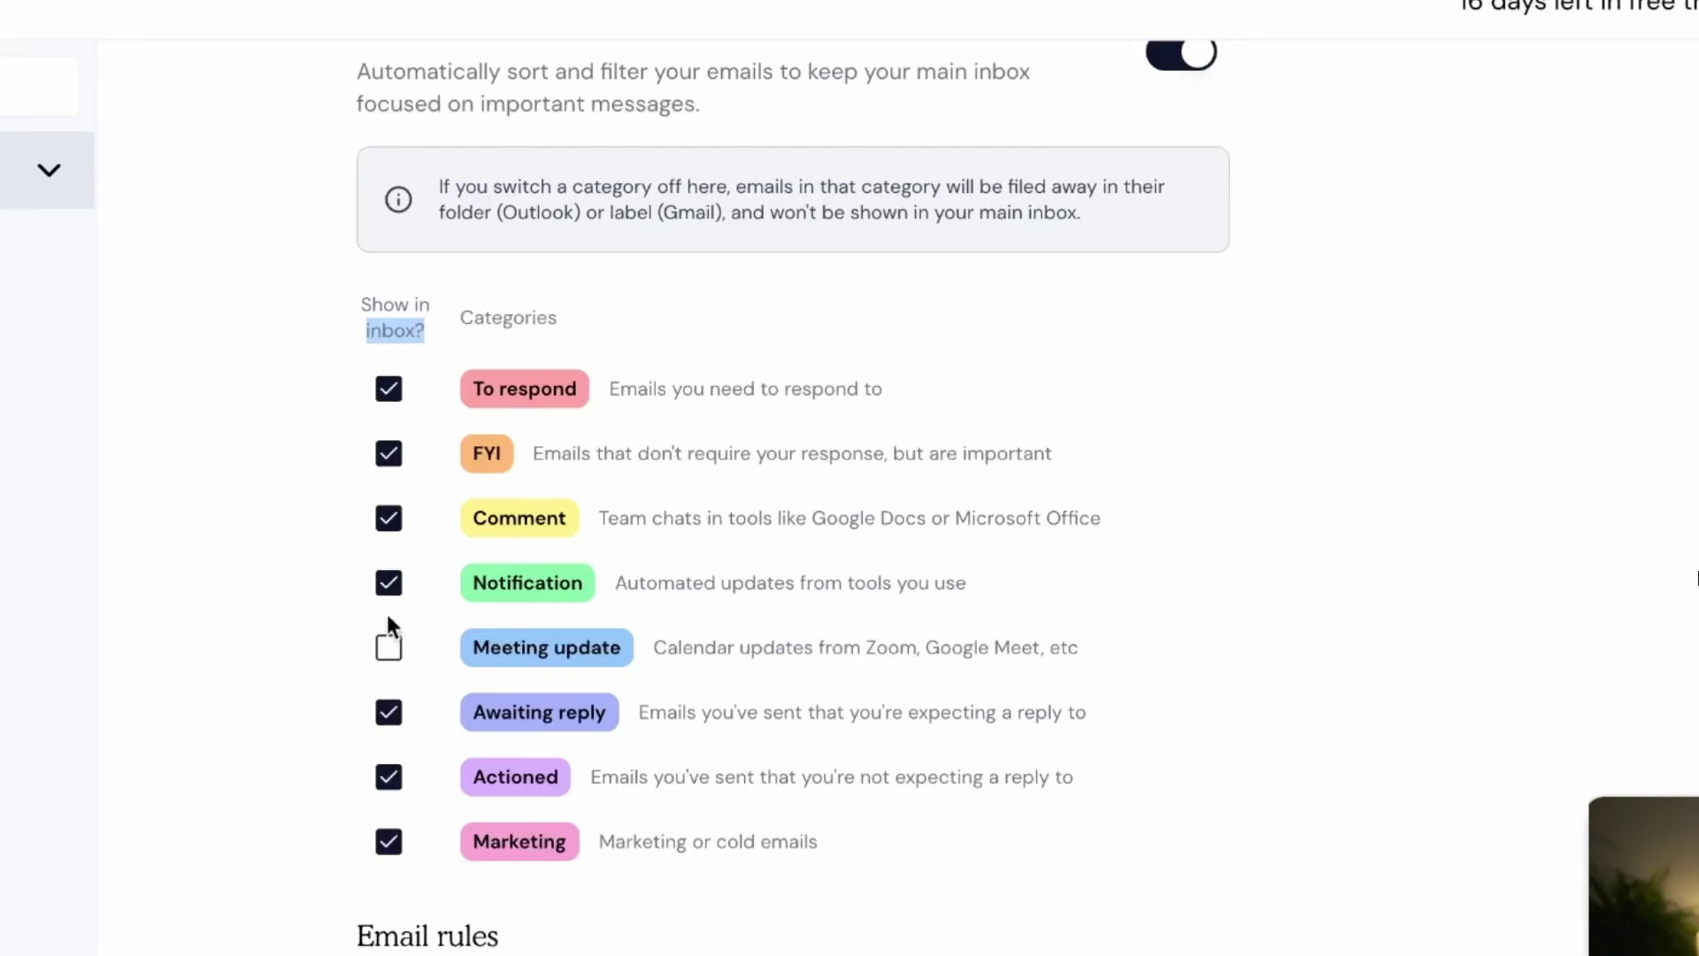
pyautogui.click(388, 839)
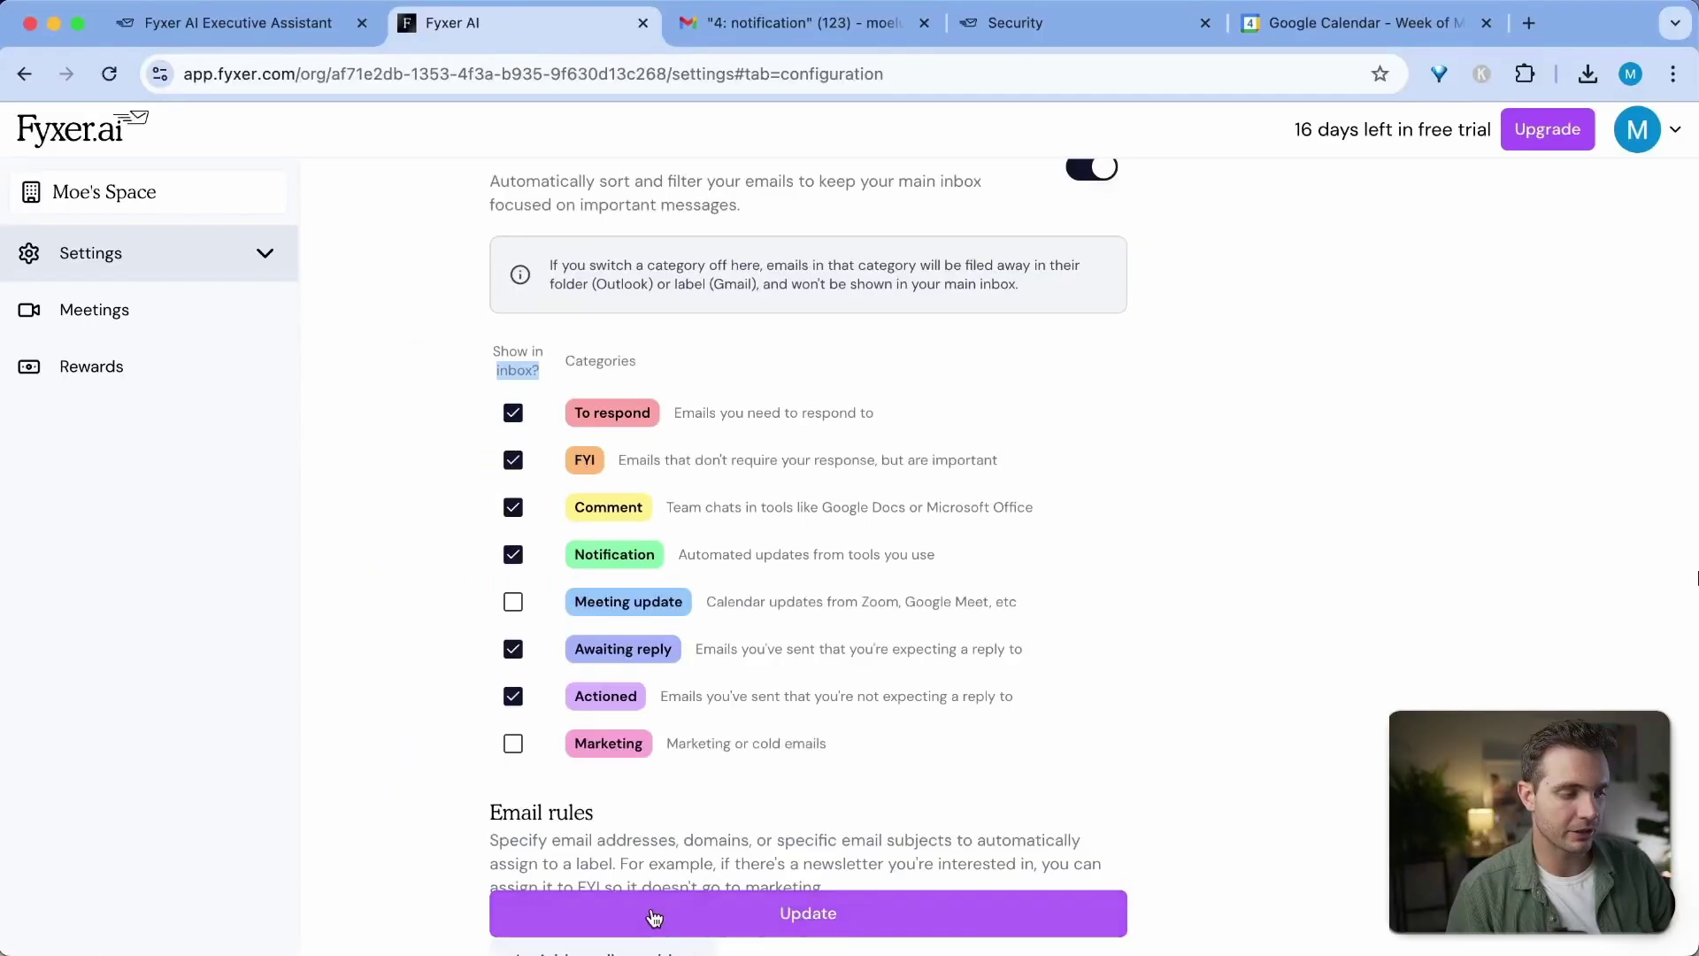
# - Return to Gmail and show the main inbox with its Fyxer-labelled emails
pyautogui.scroll(-3, 597, 708)
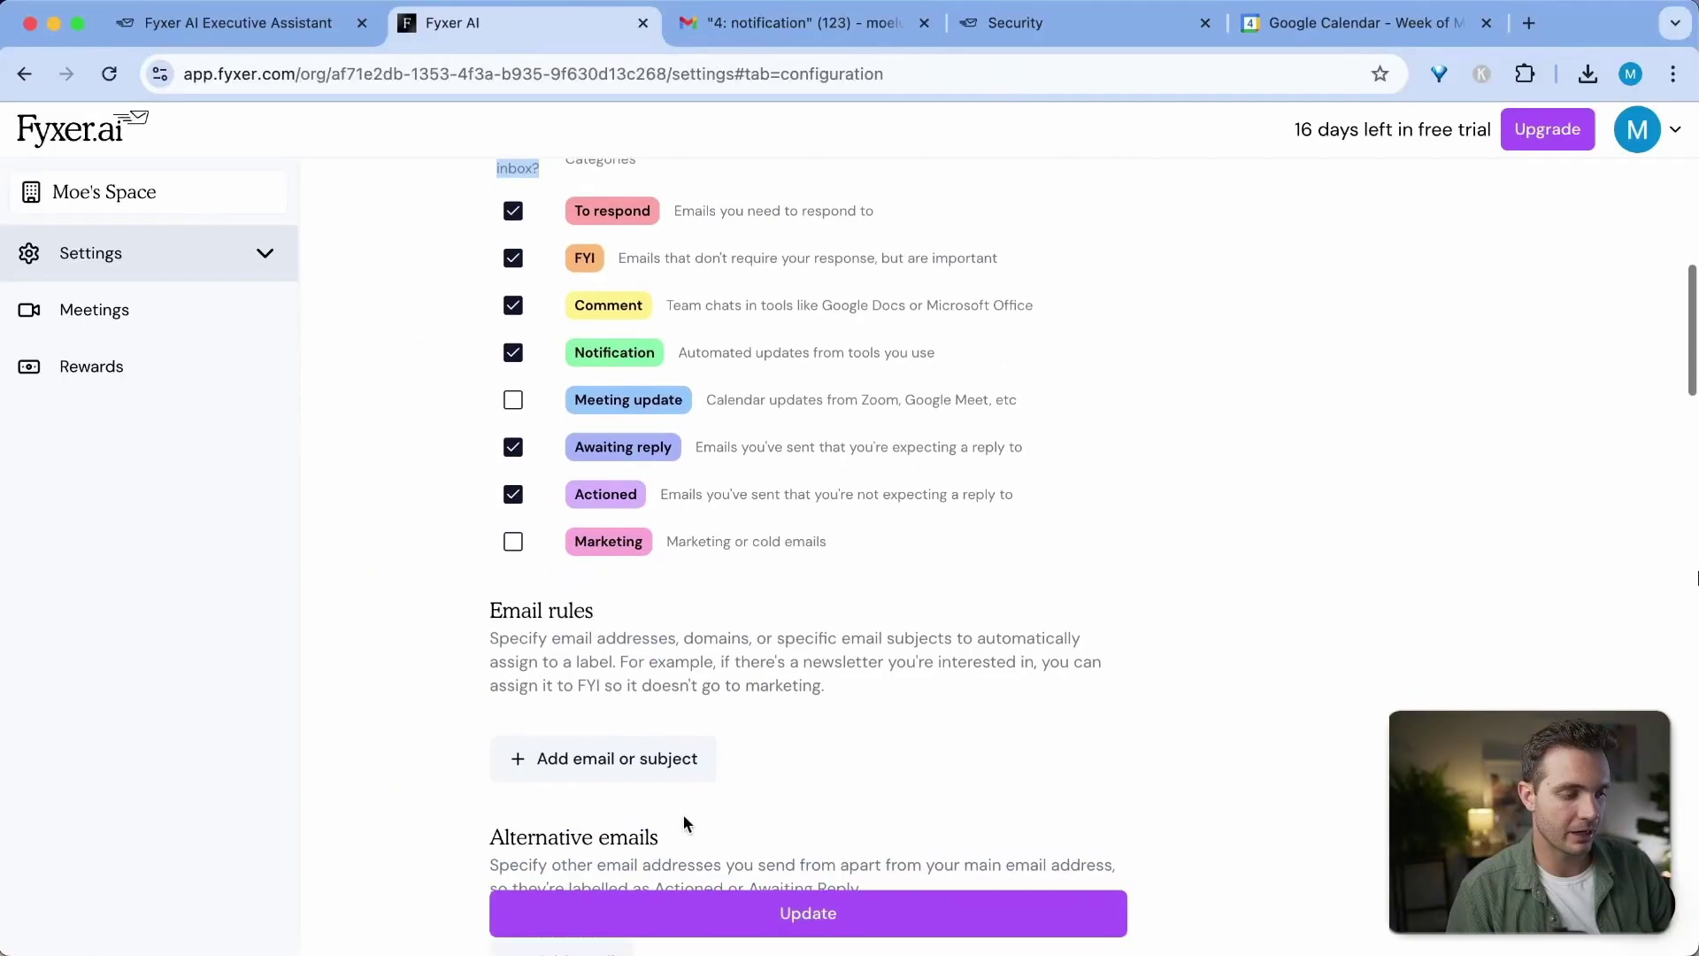
pyautogui.click(837, 39)
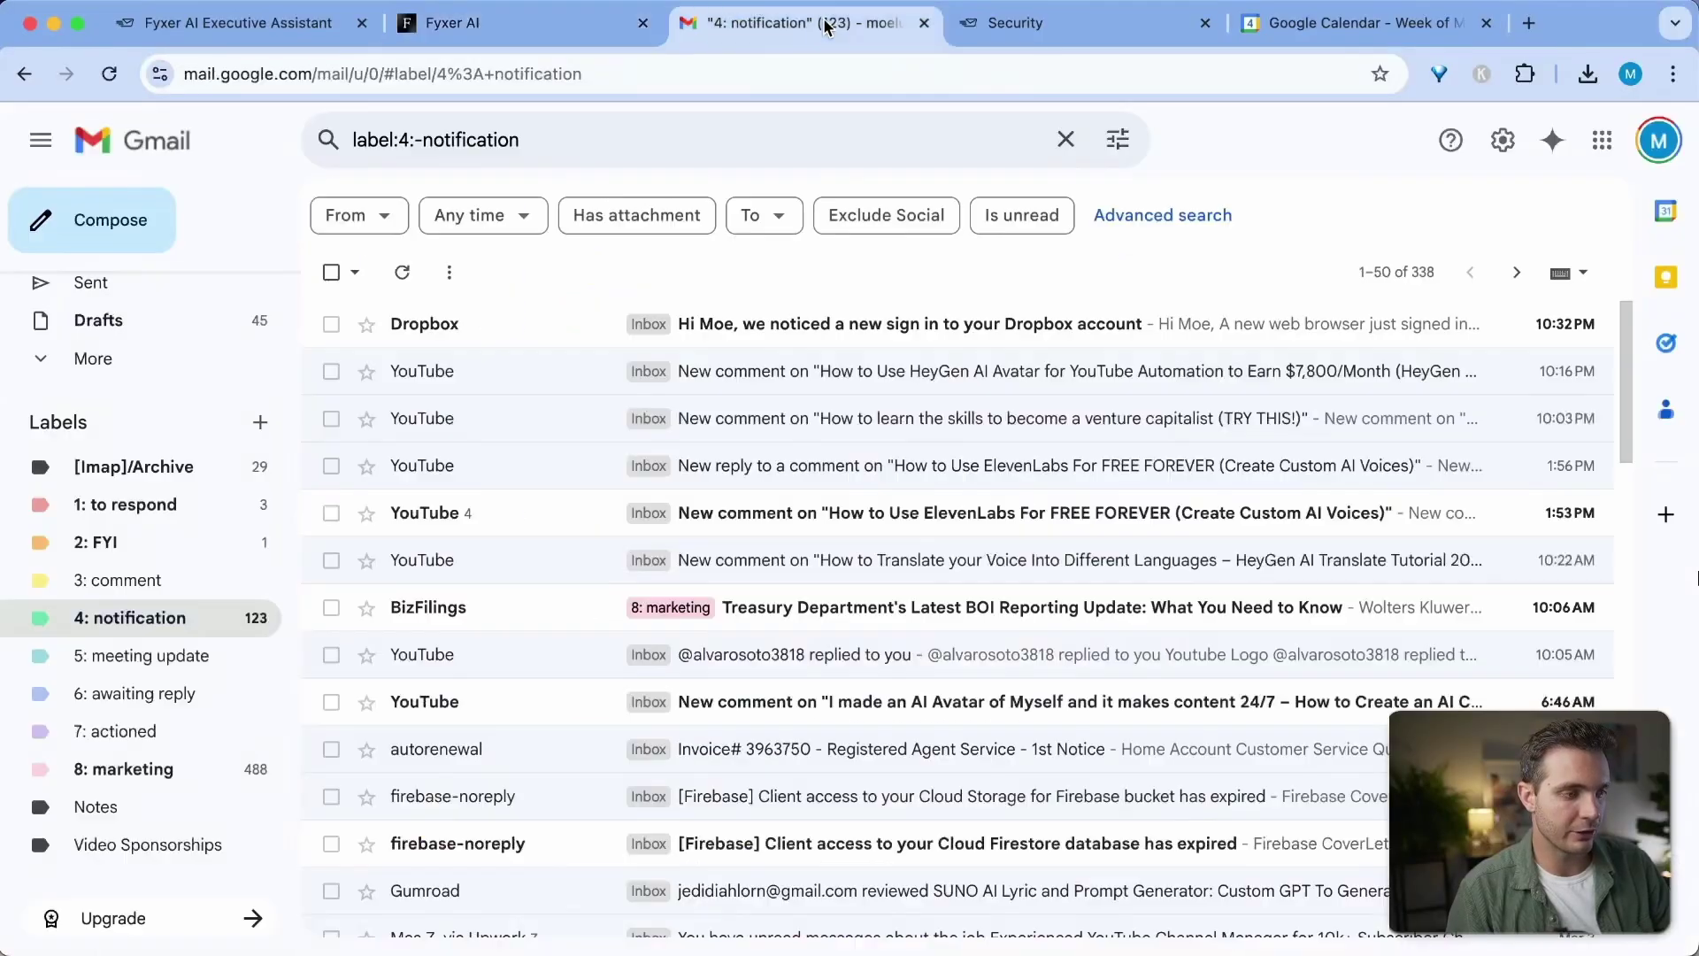
pyautogui.scroll(3, 235, 486)
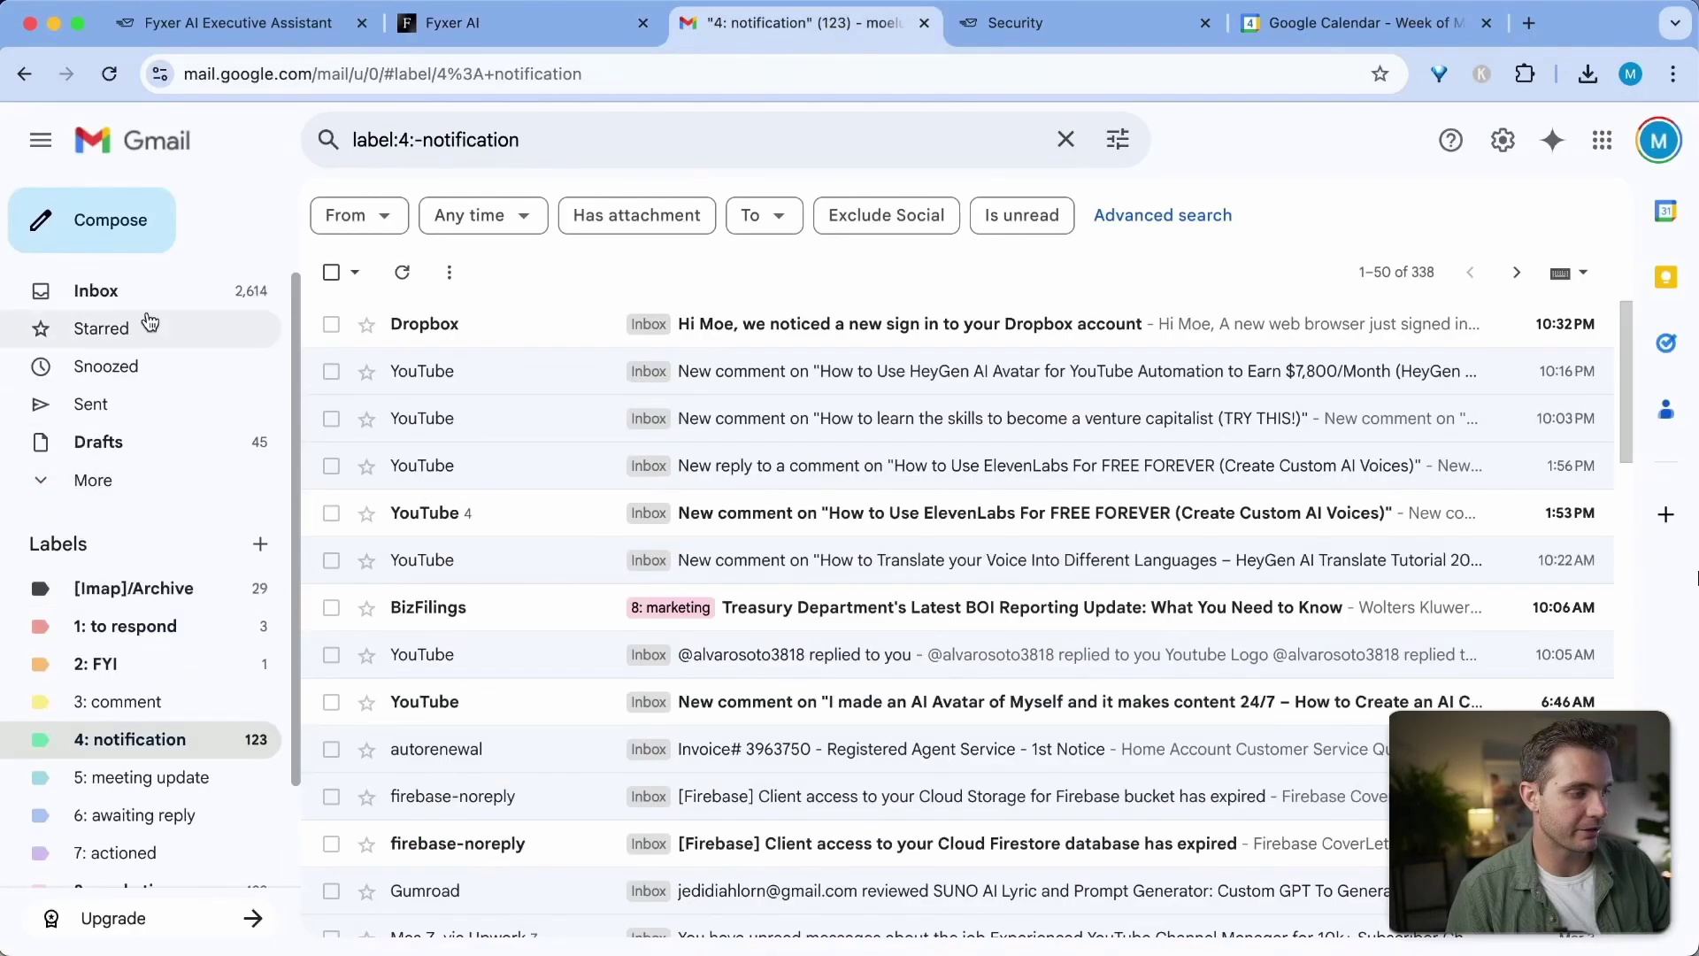
pyautogui.click(130, 289)
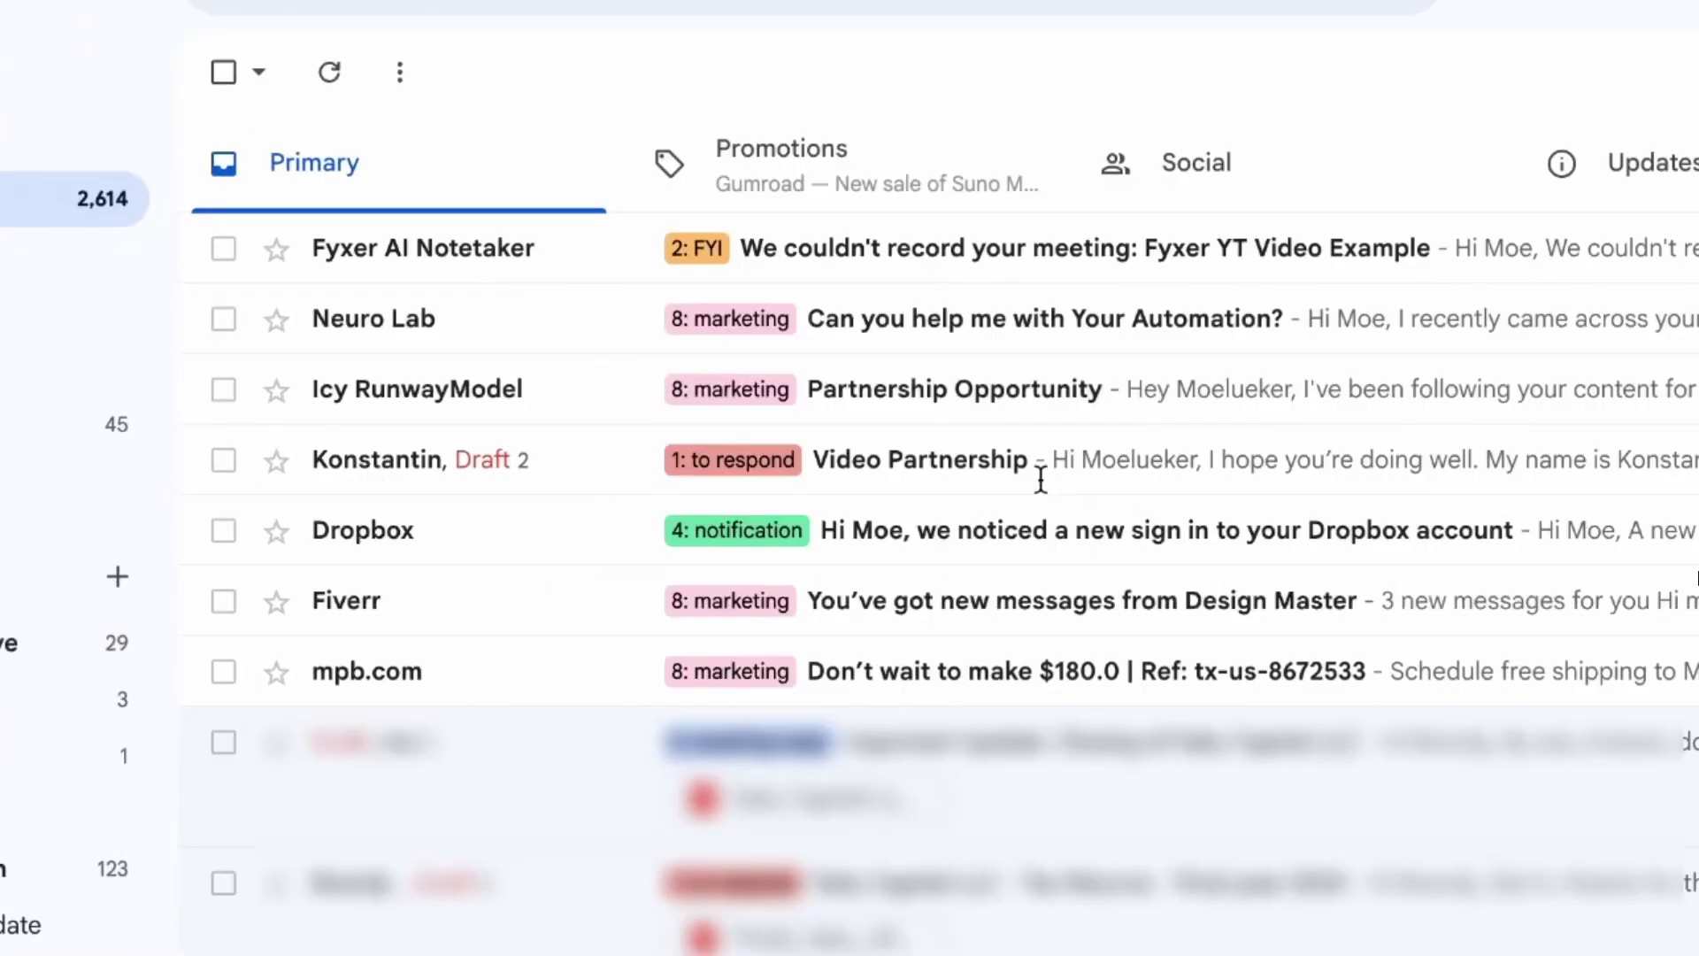
# - Open the Video Partnership email and review Fyxer's two-option drafted reply
pyautogui.click(1005, 474)
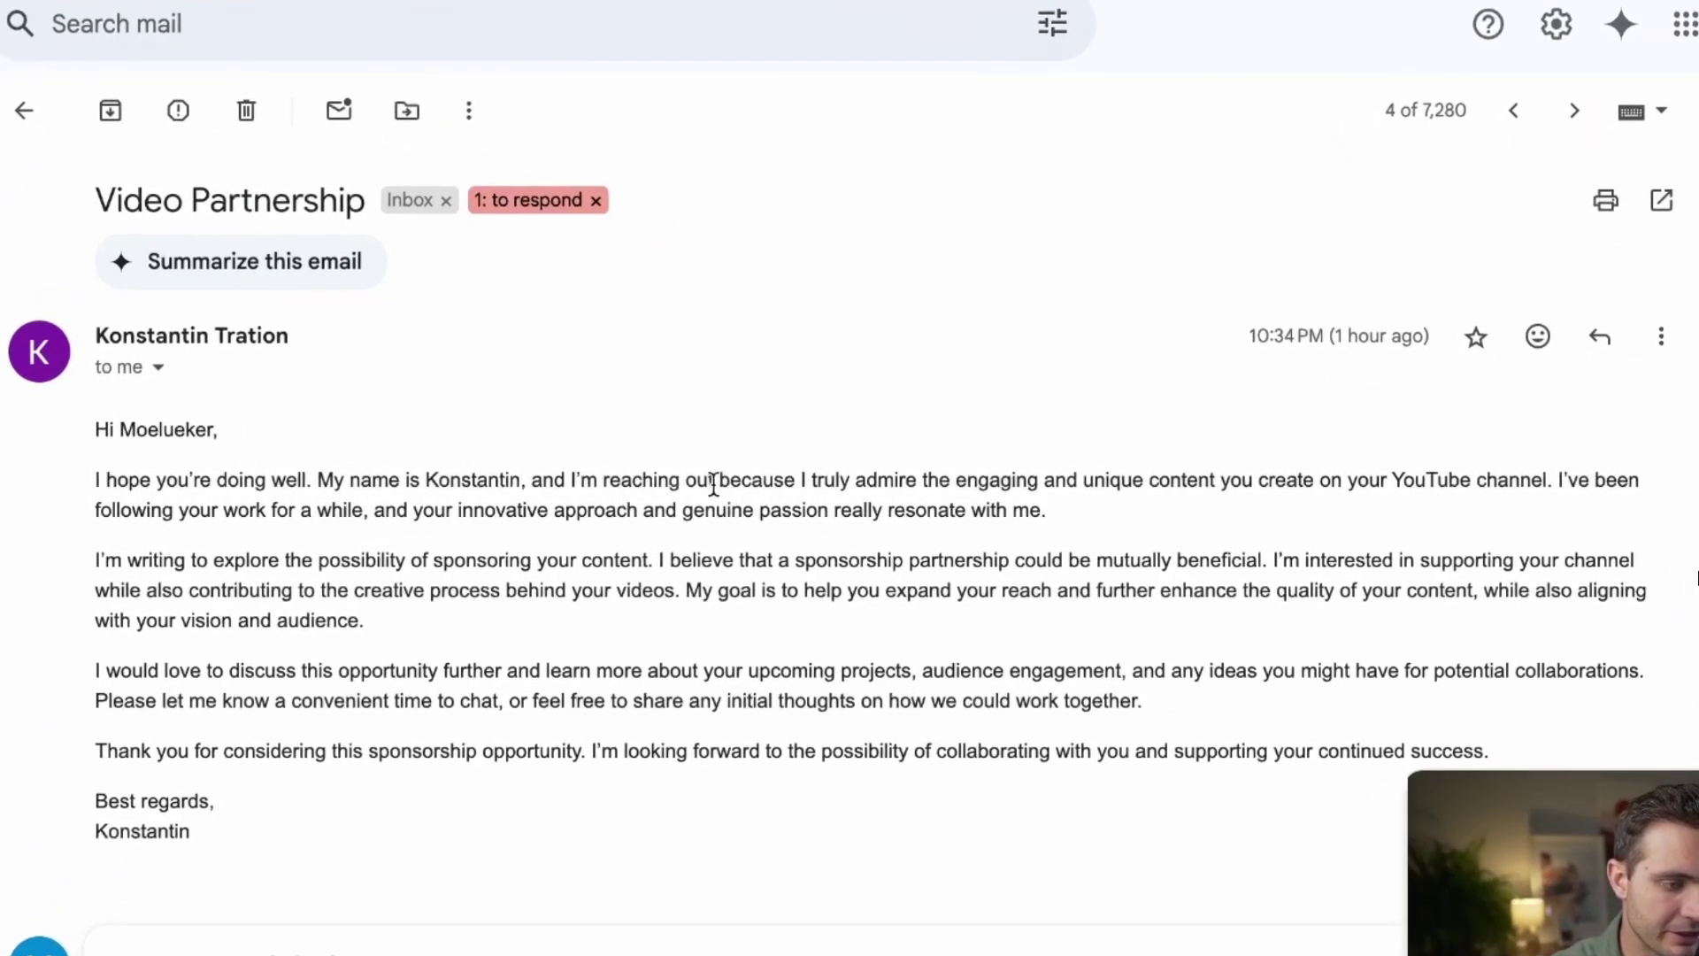
pyautogui.moveTo(713, 485); pyautogui.dragTo(1160, 524)
pyautogui.scroll(-2, 997, 481)
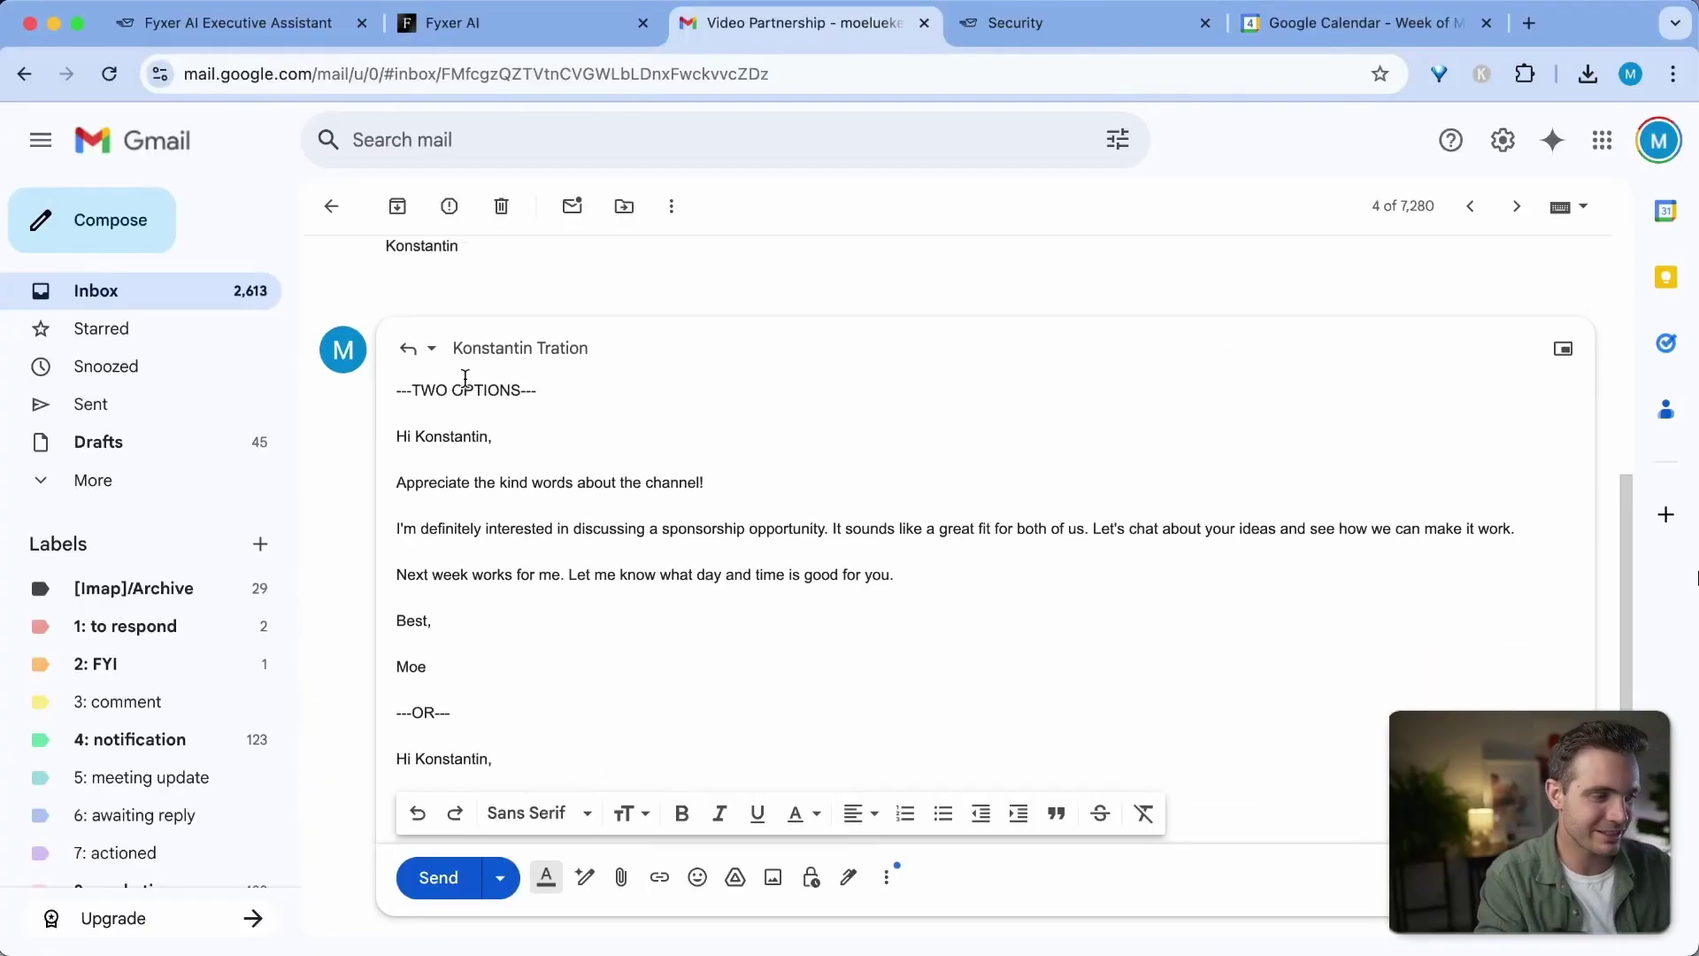
pyautogui.tripleClick(422, 387)
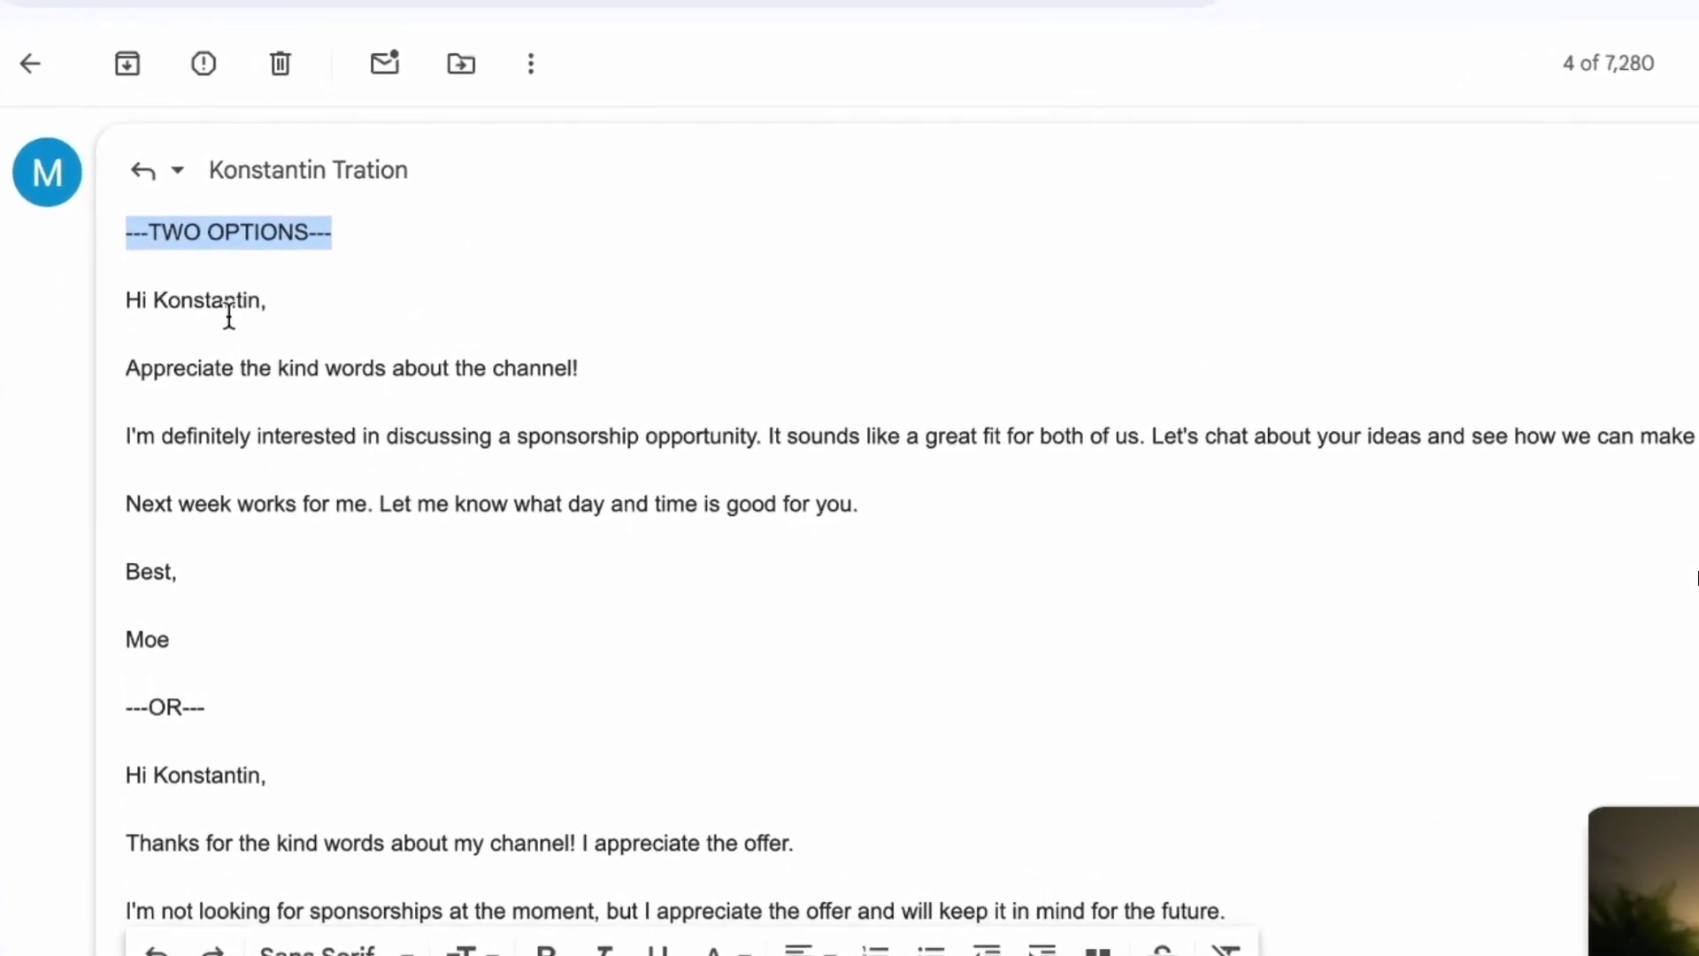
pyautogui.click(125, 379)
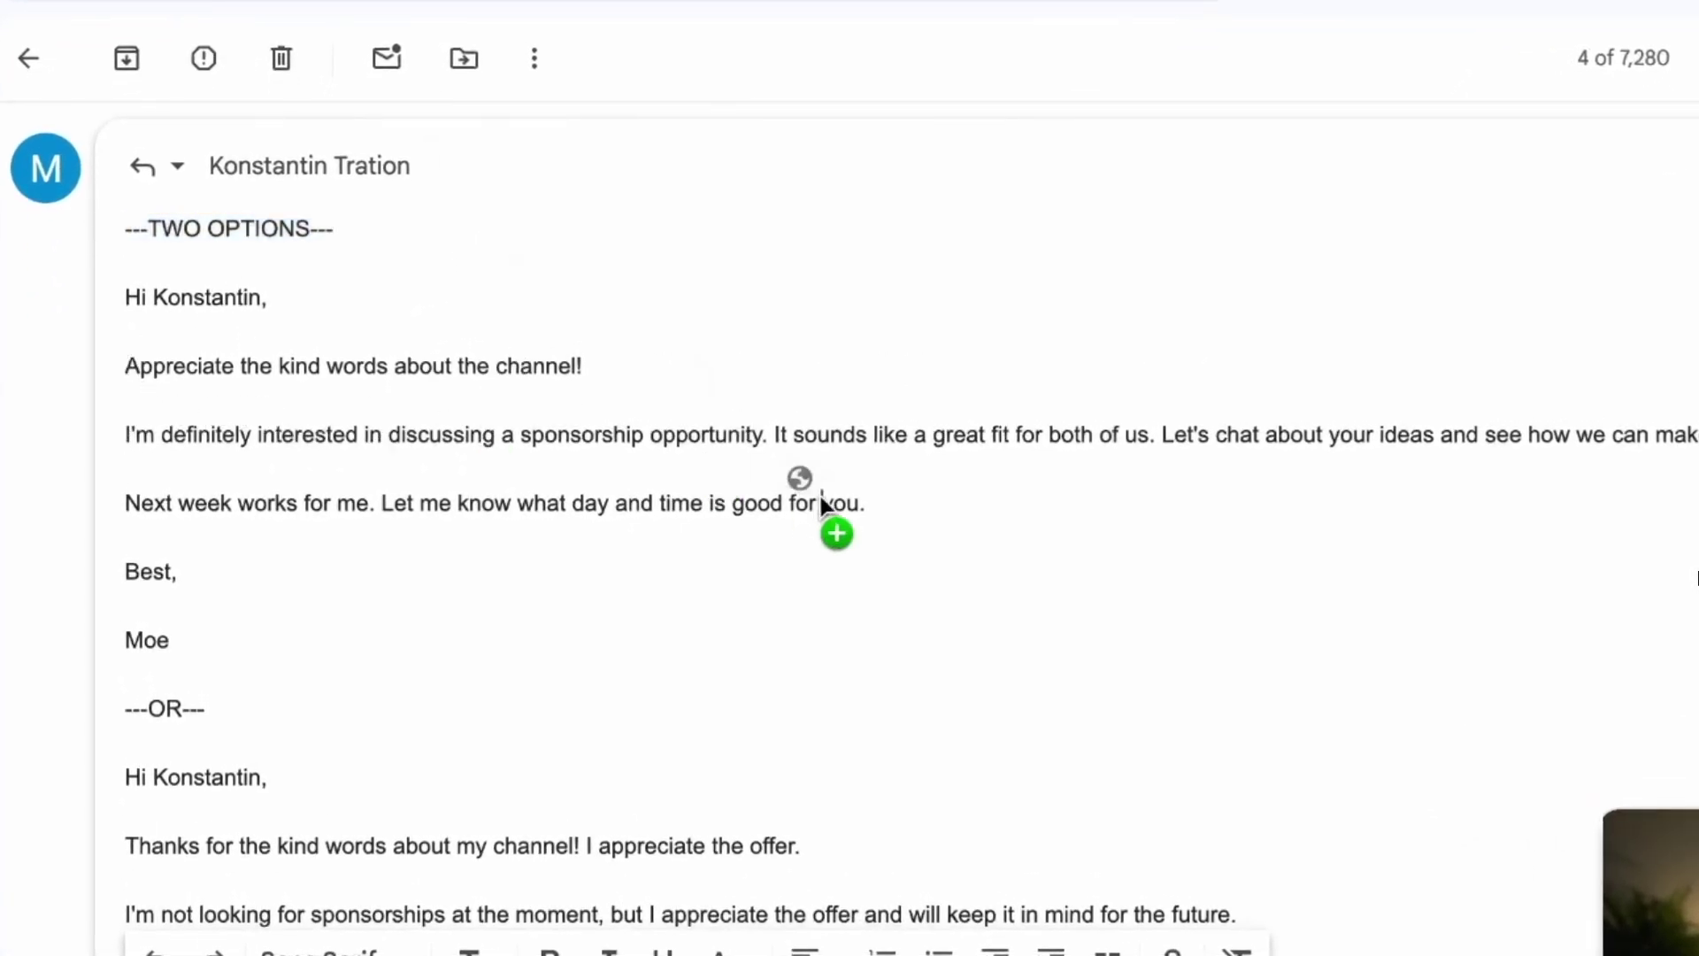
pyautogui.press('Return')
pyautogui.press('Return')
pyautogui.press('Return')
pyautogui.press('Return')
pyautogui.press('Return')
pyautogui.hotkey('ctrl', 'z')
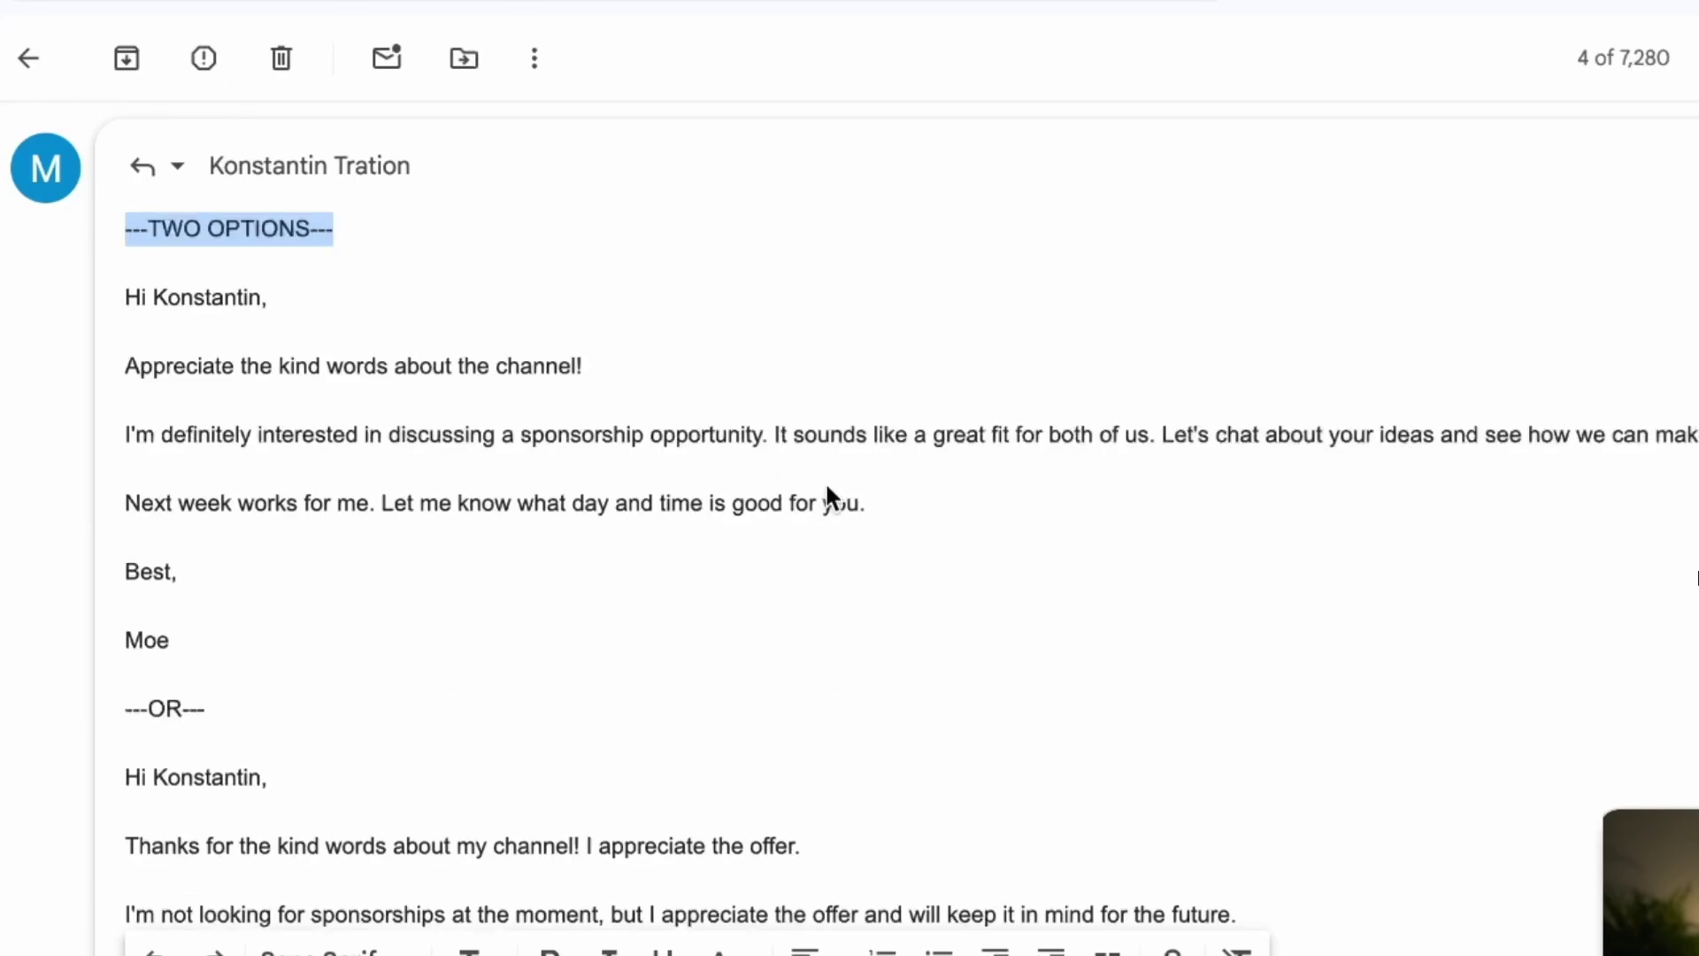
pyautogui.scroll(-3, 825, 481)
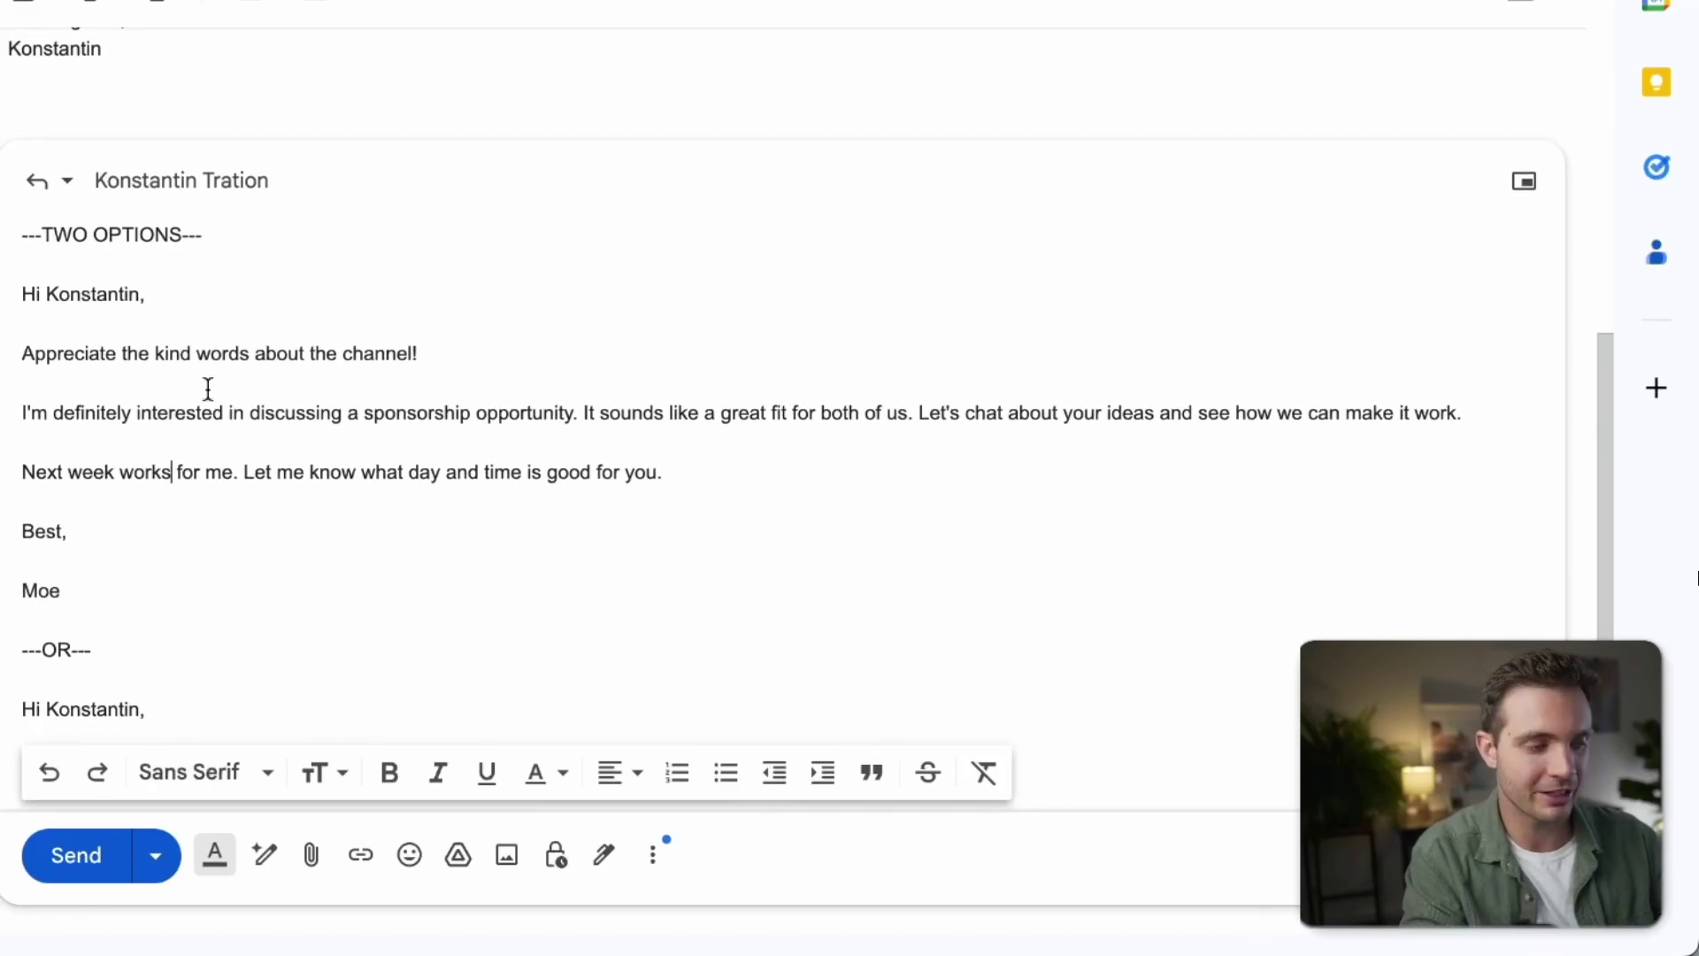
# - Cut the draft to the first option, add 'Could you please share more details ahead of time?', sign 'Cheers', and send
pyautogui.doubleClick(154, 228)
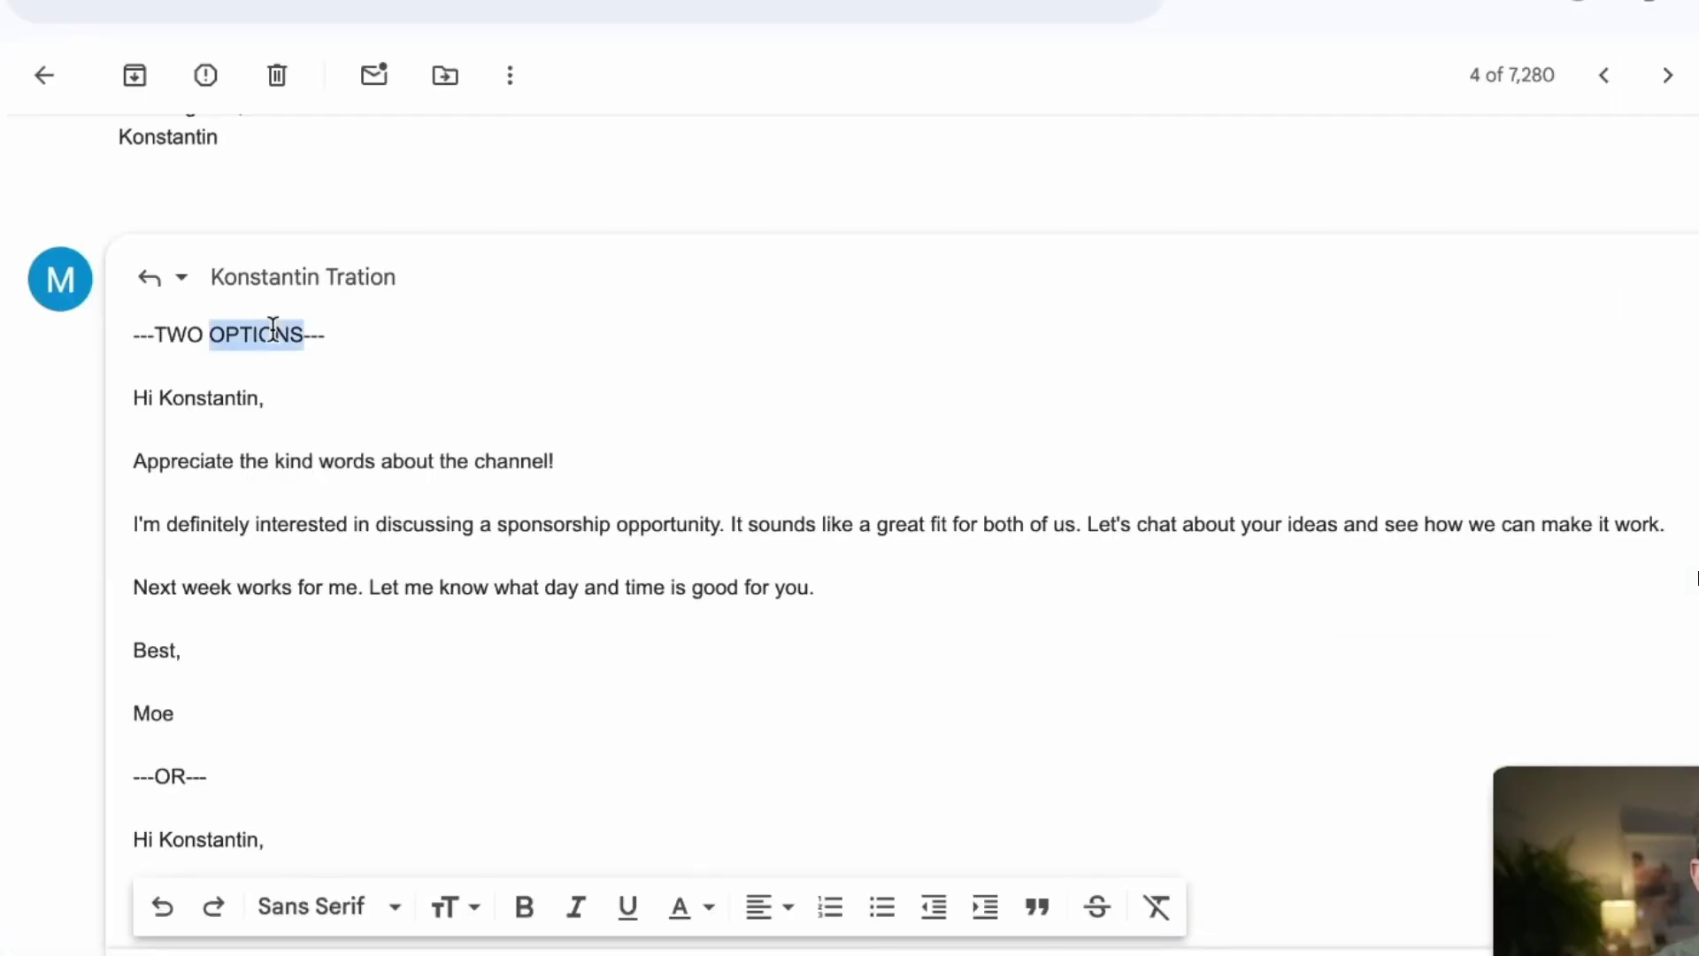
pyautogui.tripleClick(273, 329)
pyautogui.press('BackSpace')
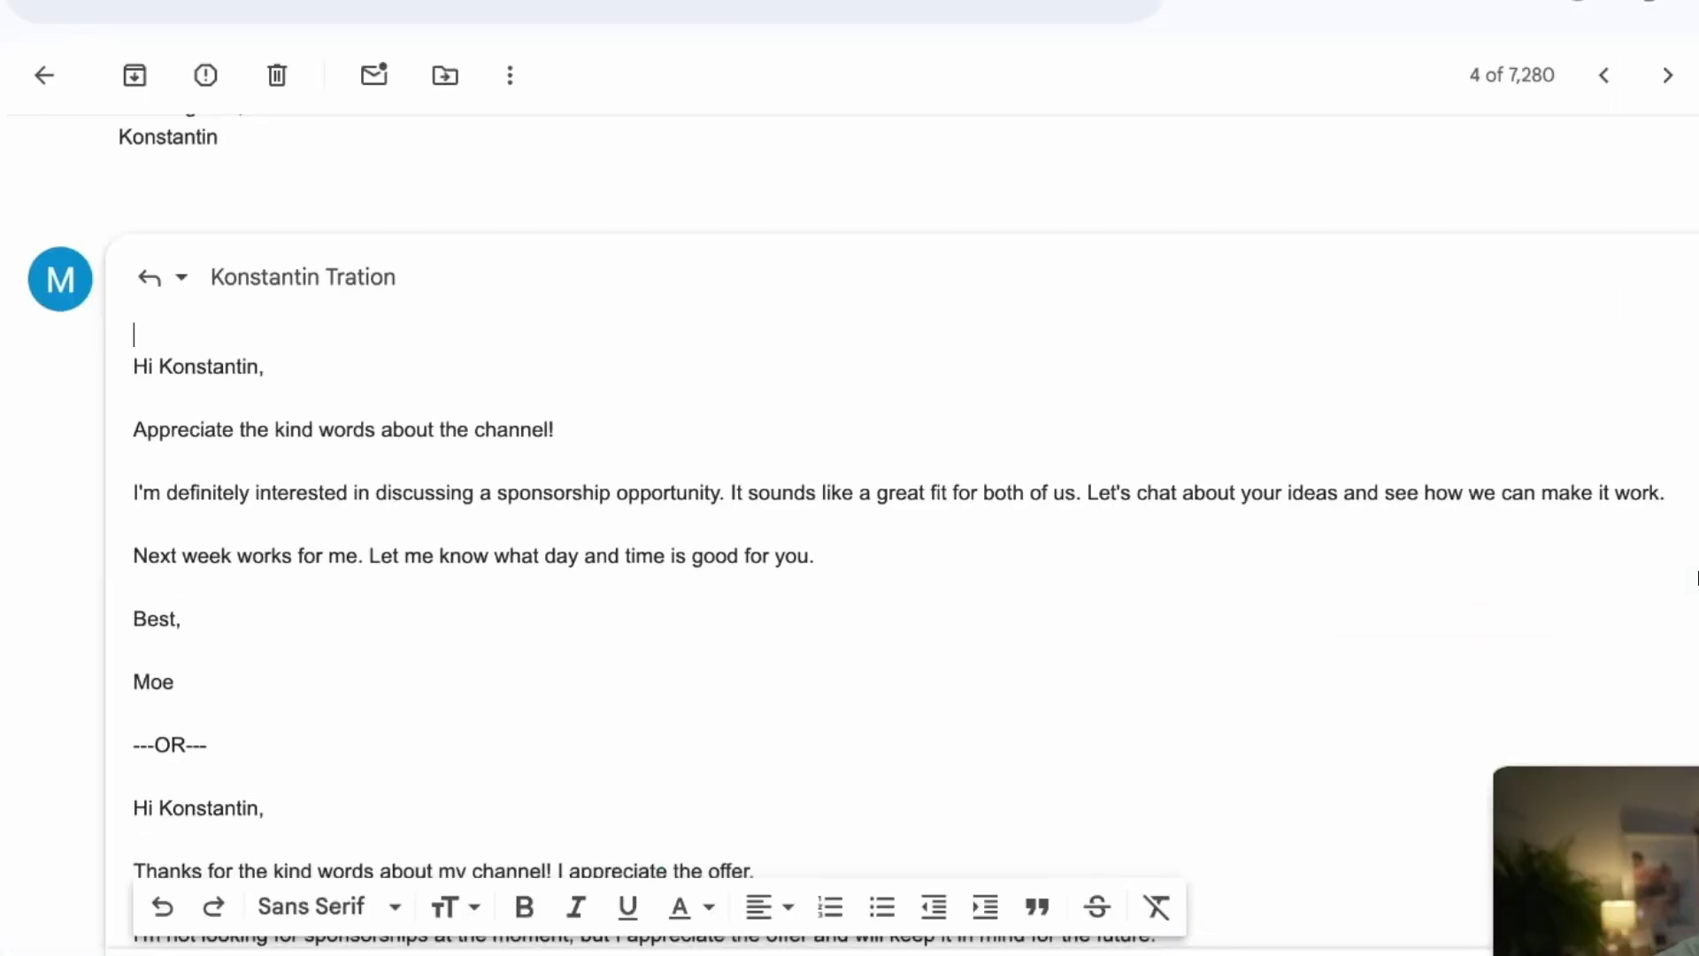
pyautogui.press('super+shift+Down')
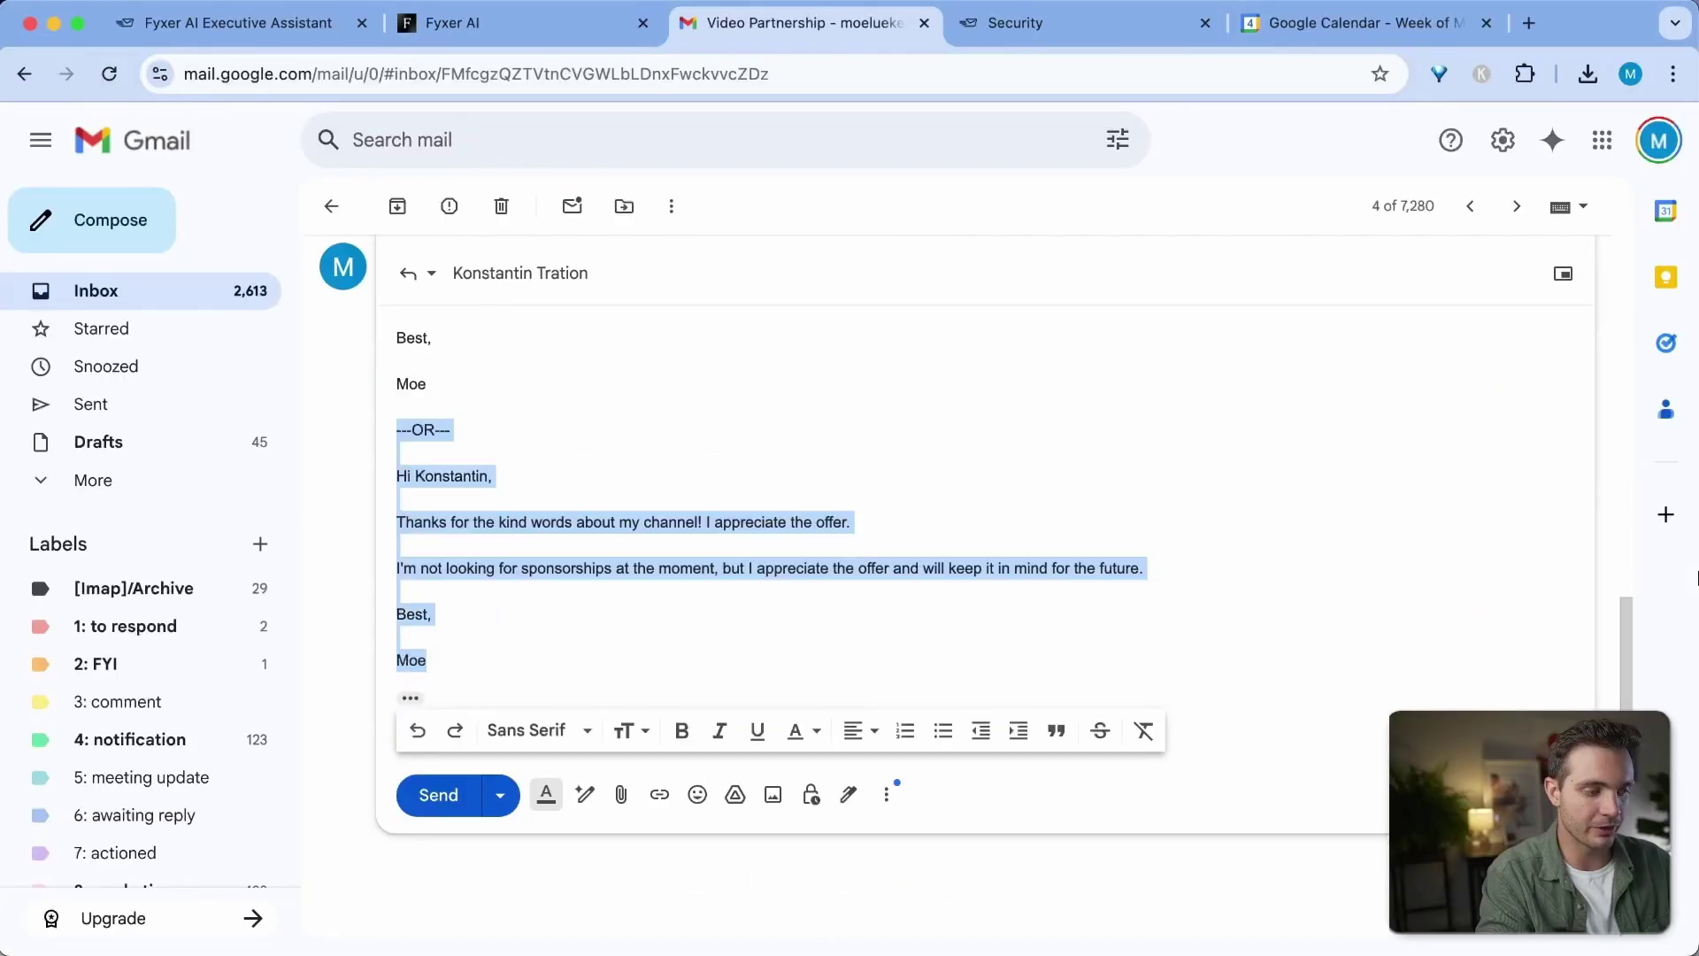
pyautogui.press('BackSpace')
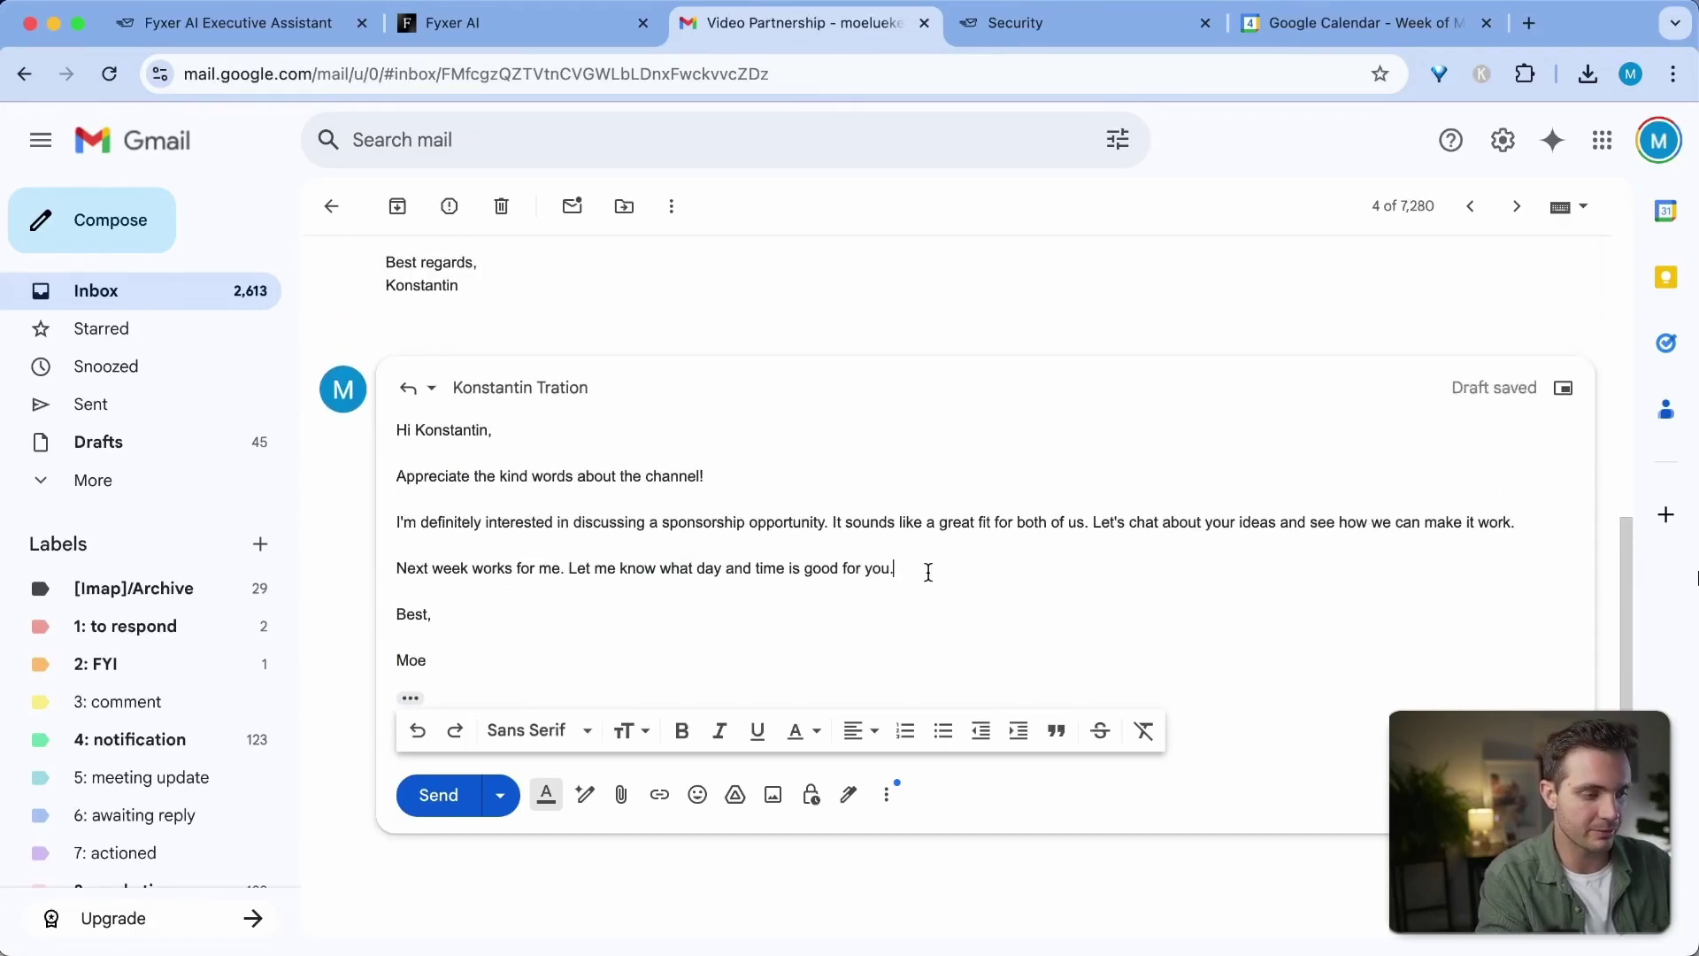
pyautogui.write('– Could you please share more ')
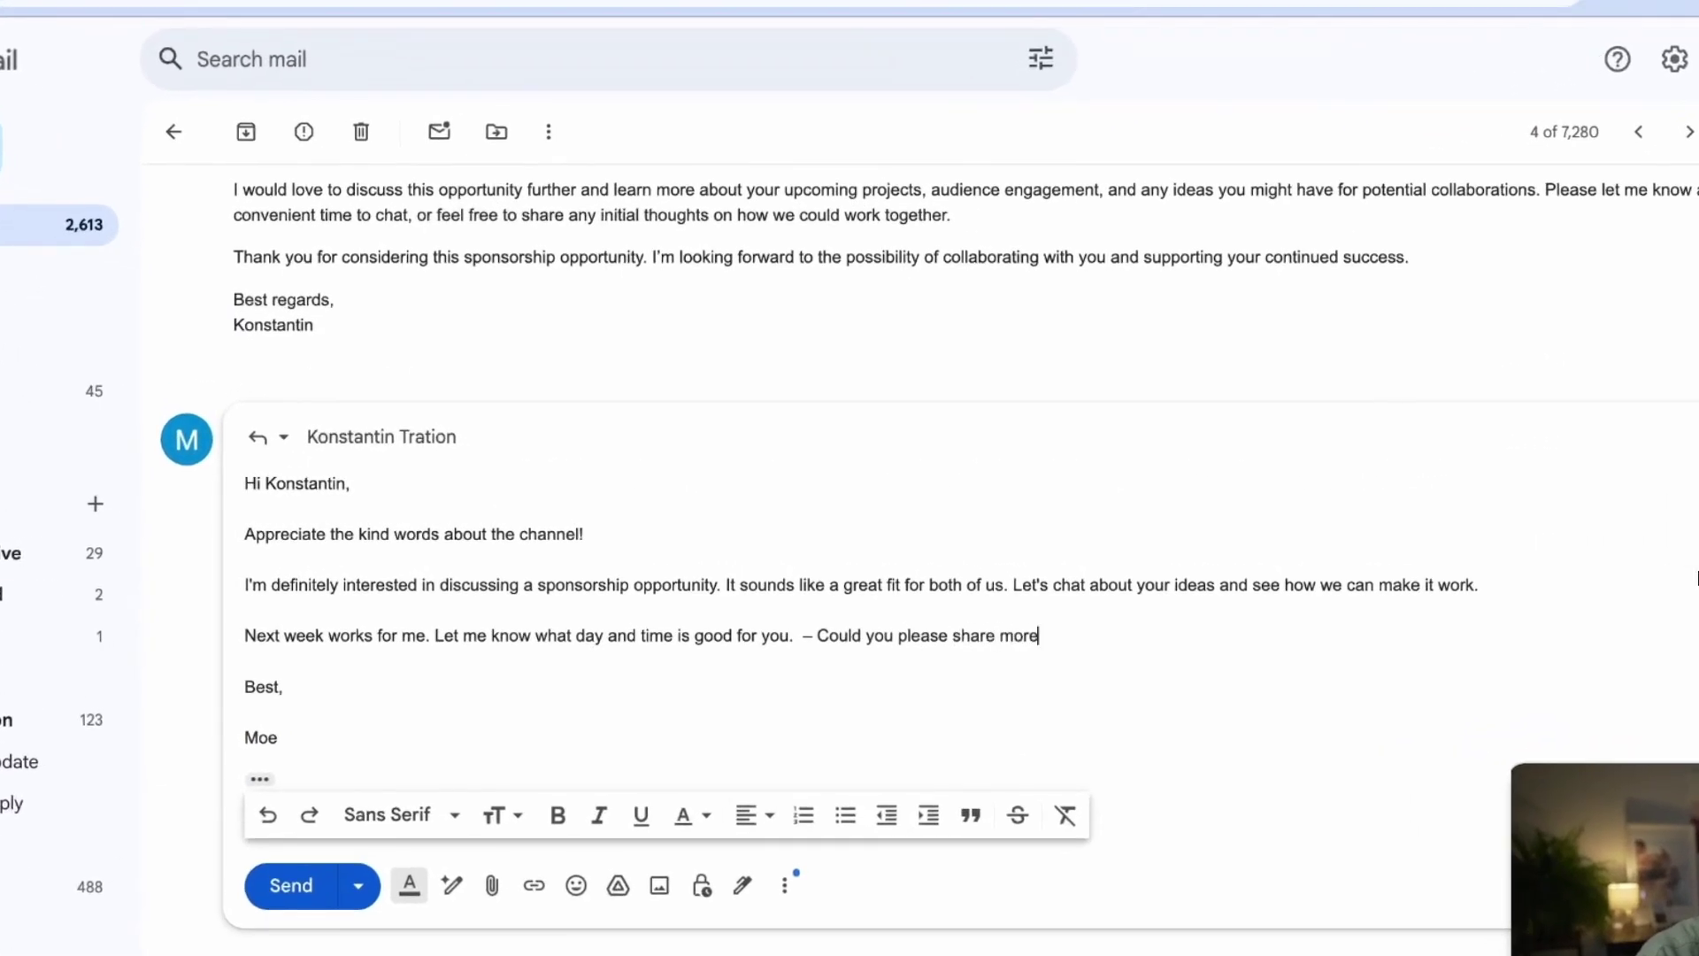
pyautogui.write('details ahead of time?  ')
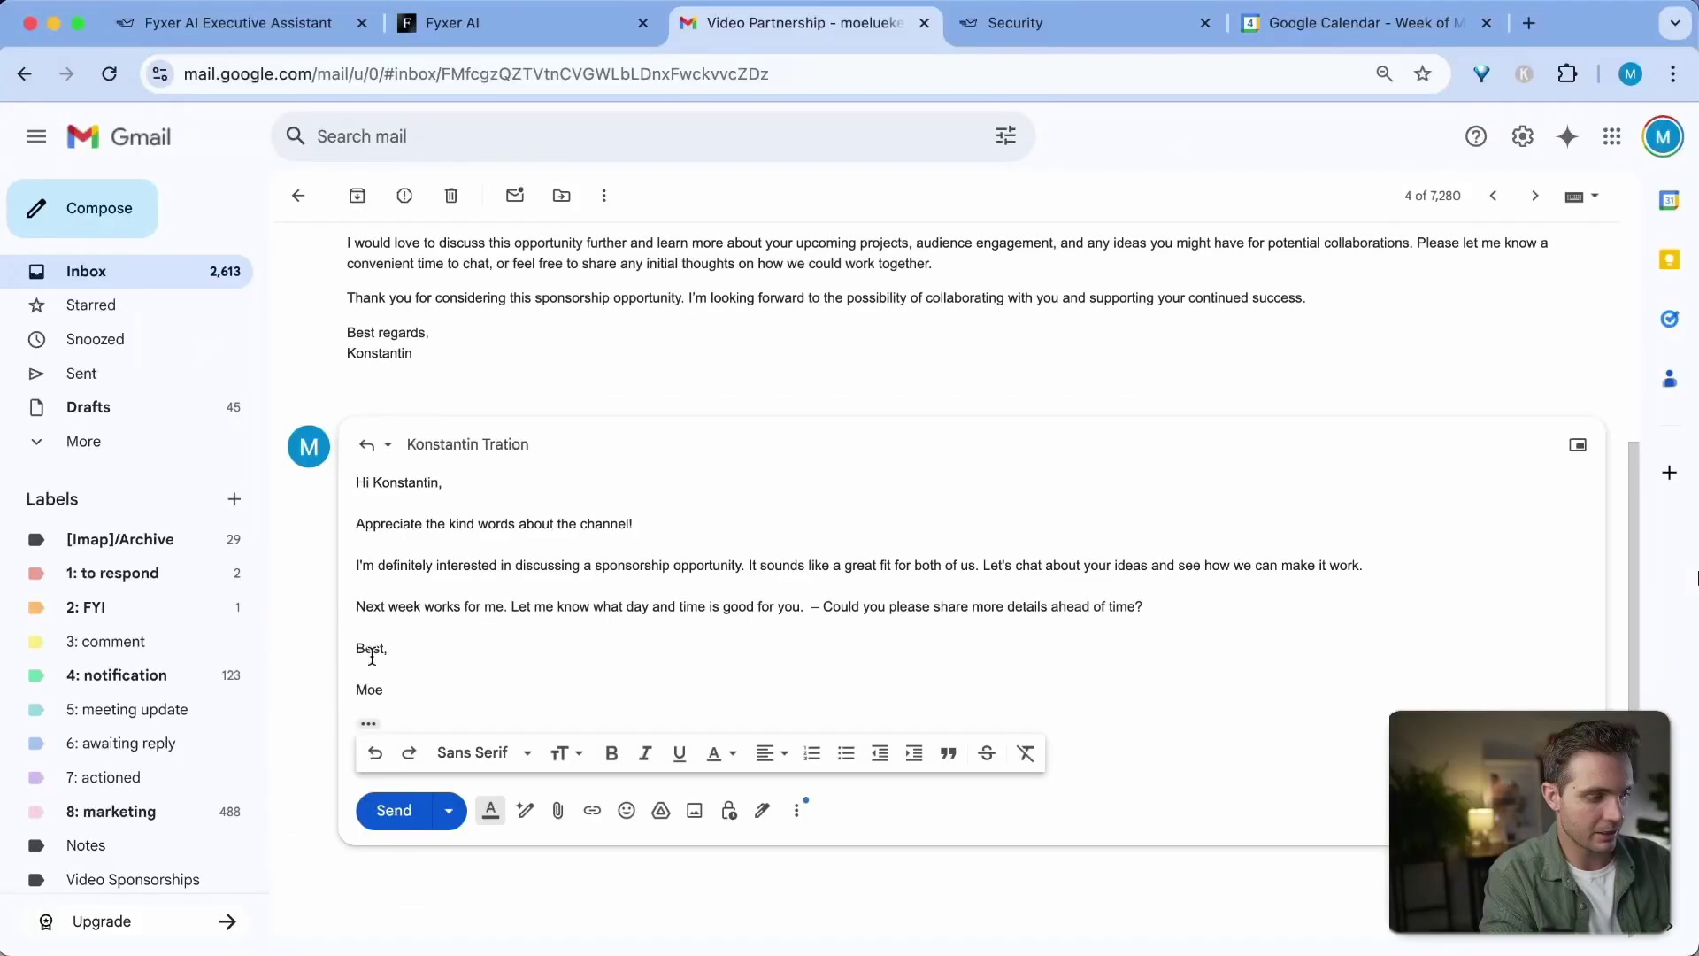
pyautogui.write('Cheer')
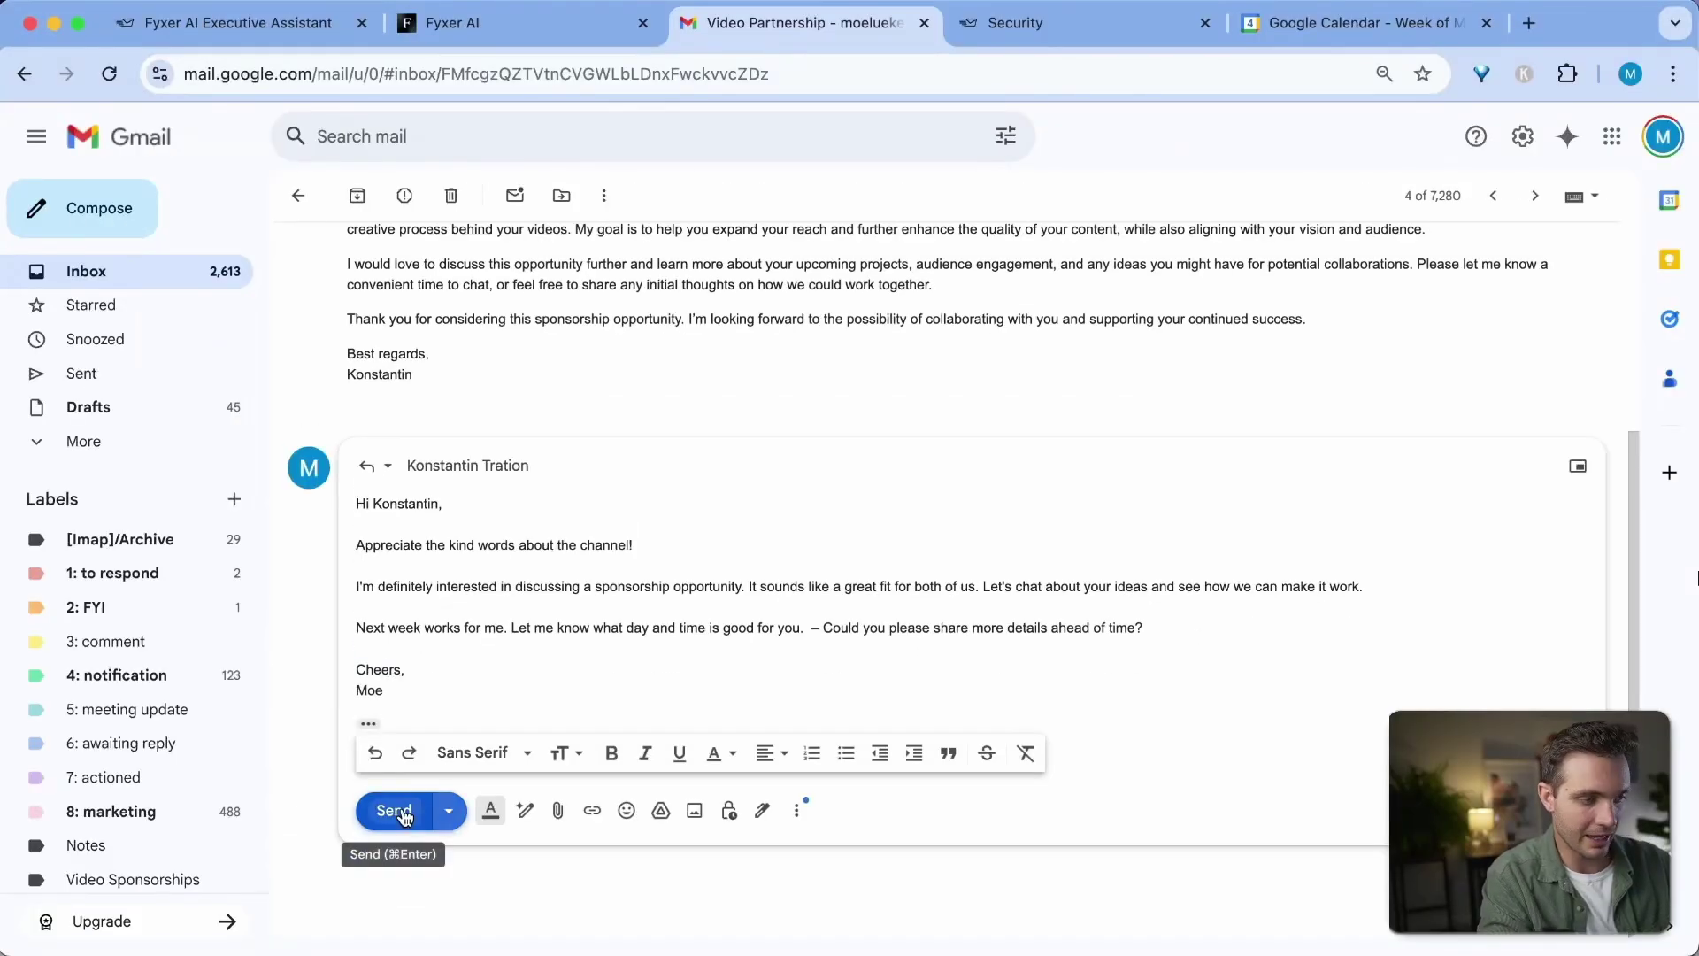
pyautogui.click(390, 811)
# - Browse the 1: to respond, 2: FYI, 3: comment, 5: meeting update and 8: marketing label lists
pyautogui.scroll(-3, 574, 545)
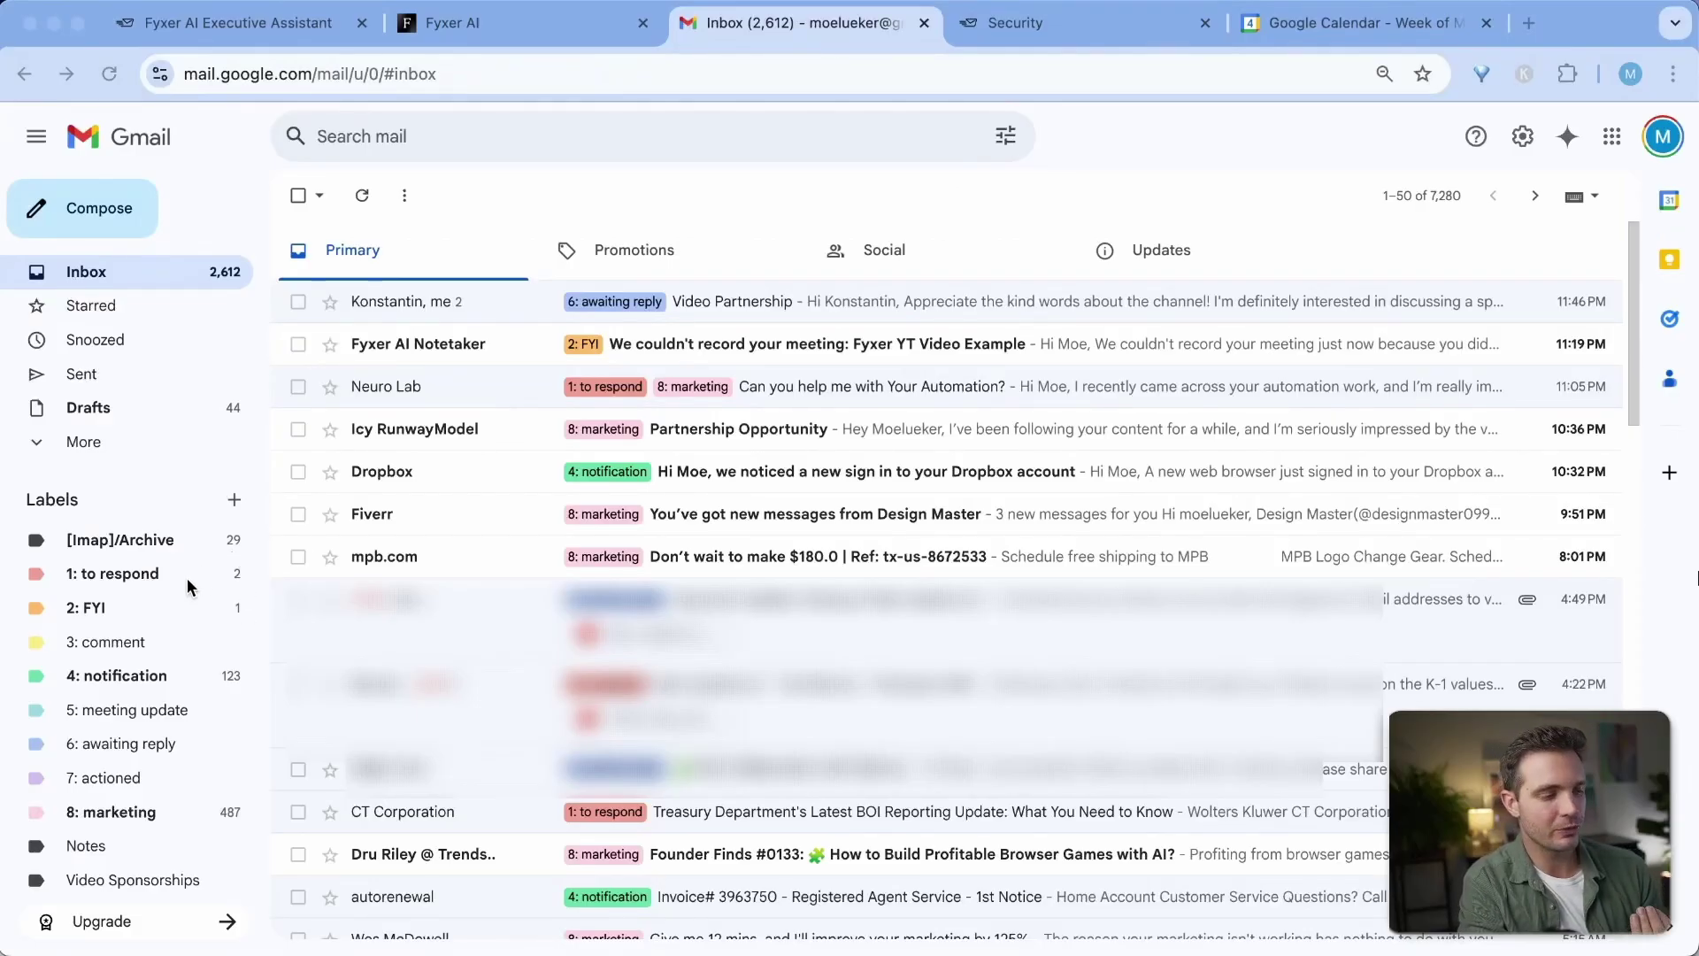
pyautogui.click(177, 577)
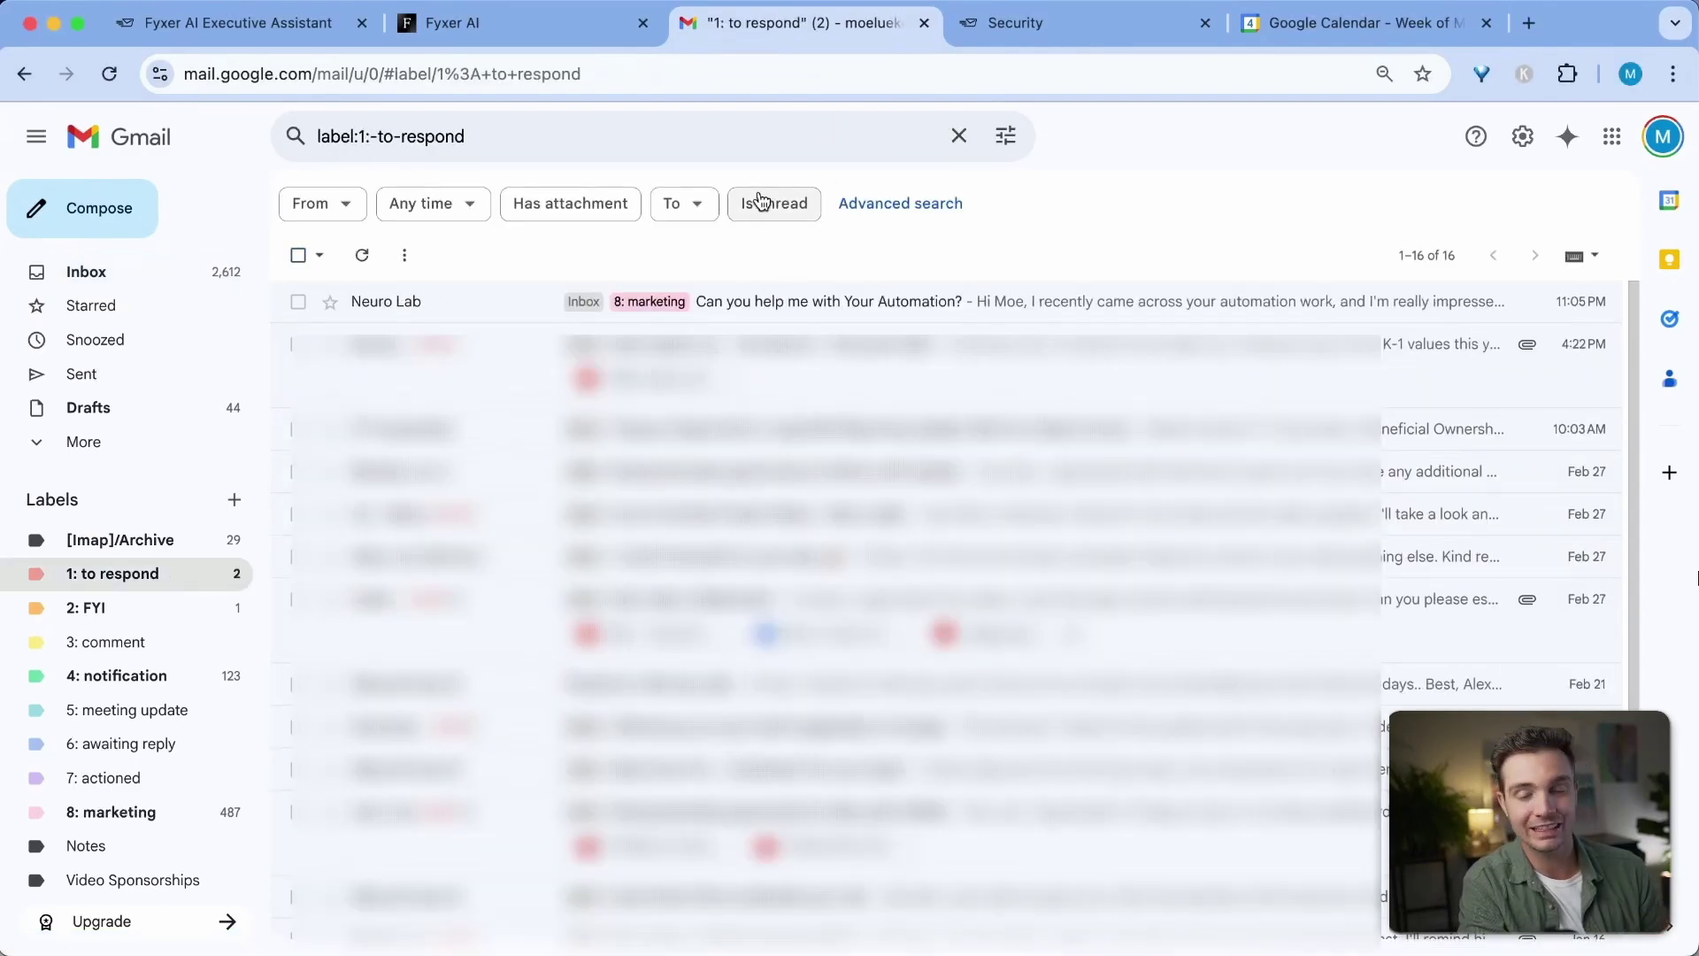
pyautogui.click(142, 605)
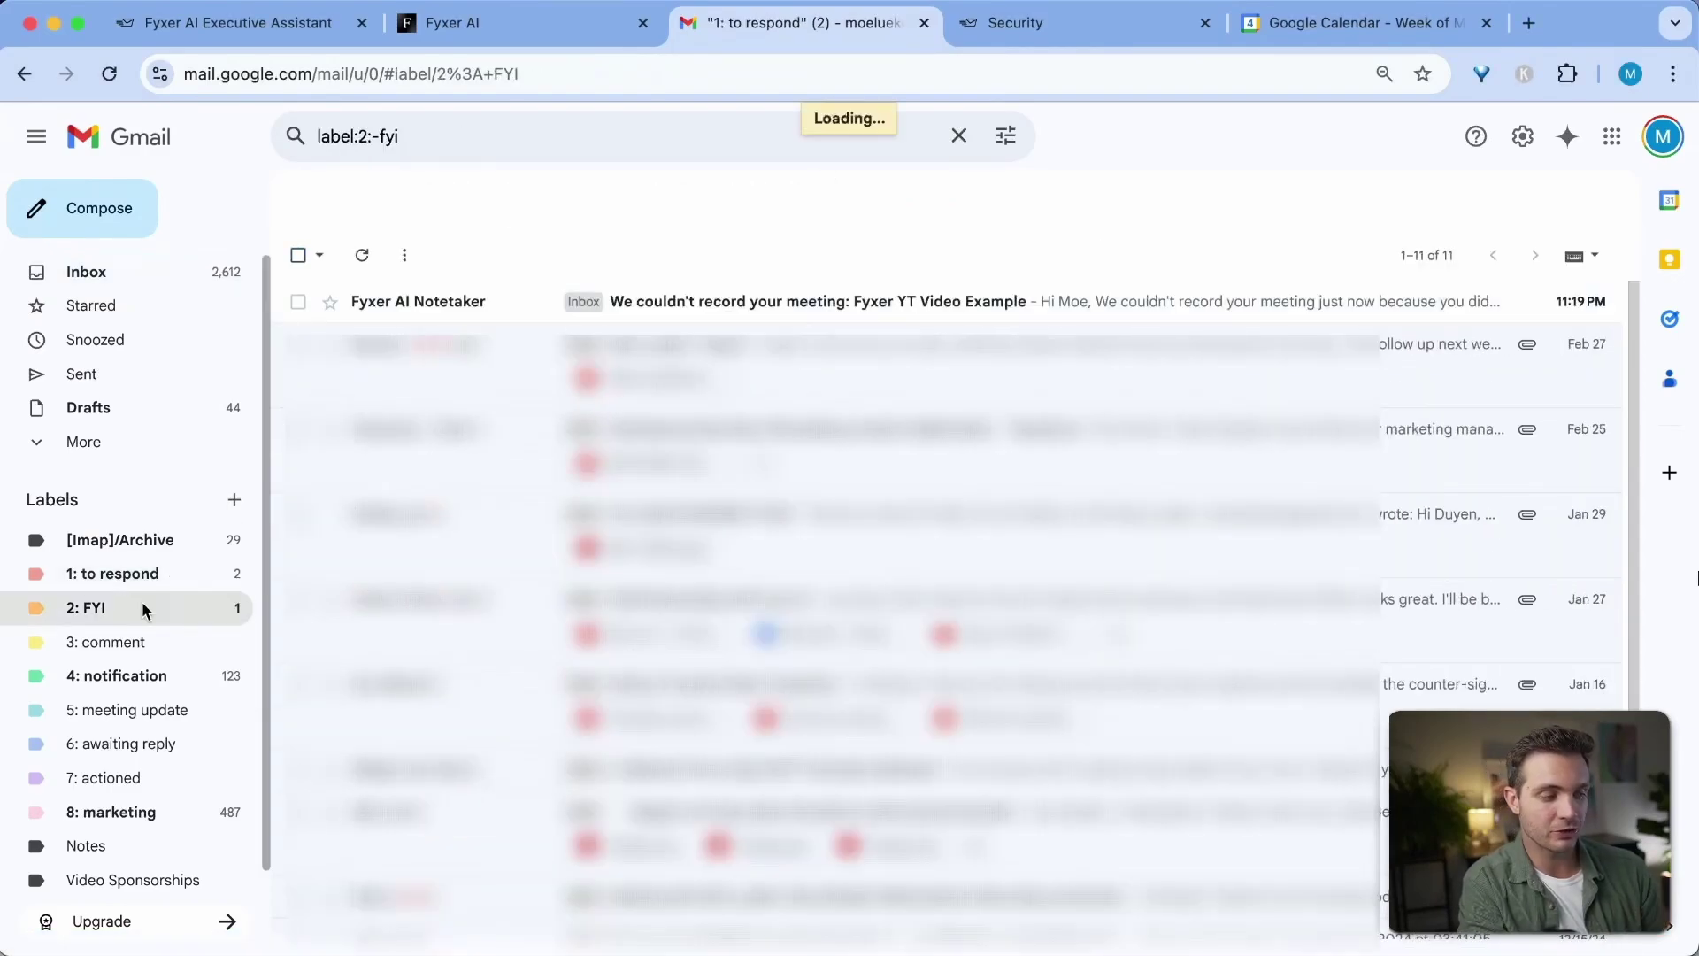
pyautogui.click(158, 646)
pyautogui.click(184, 728)
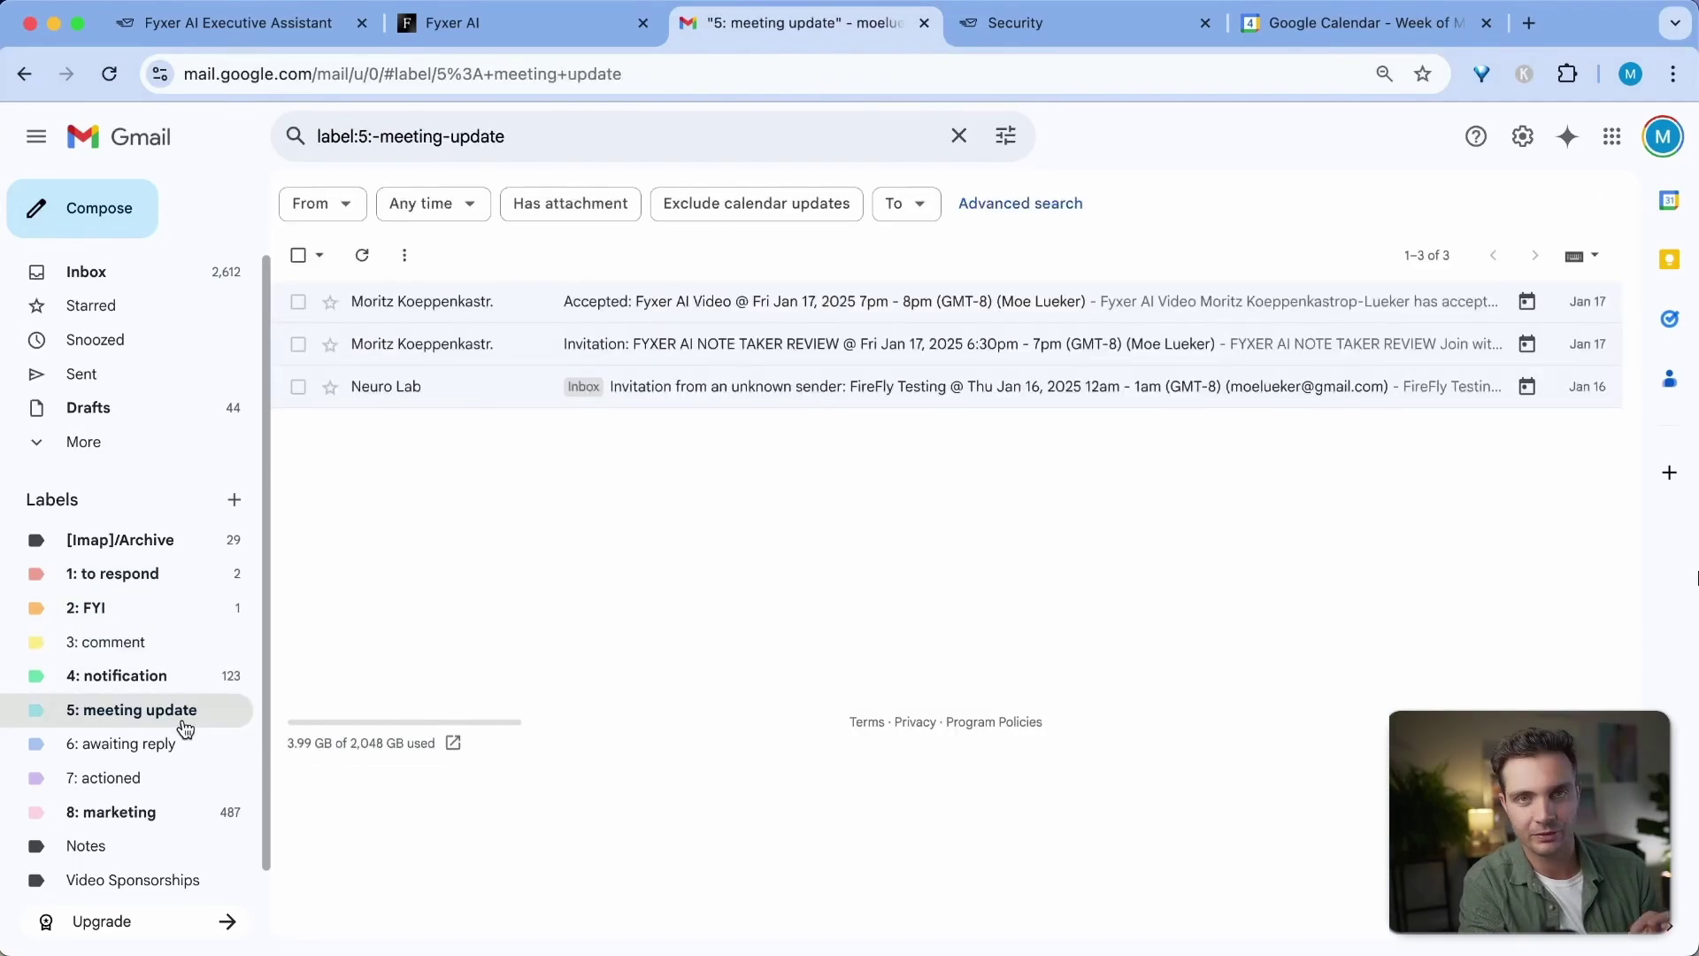
pyautogui.click(190, 819)
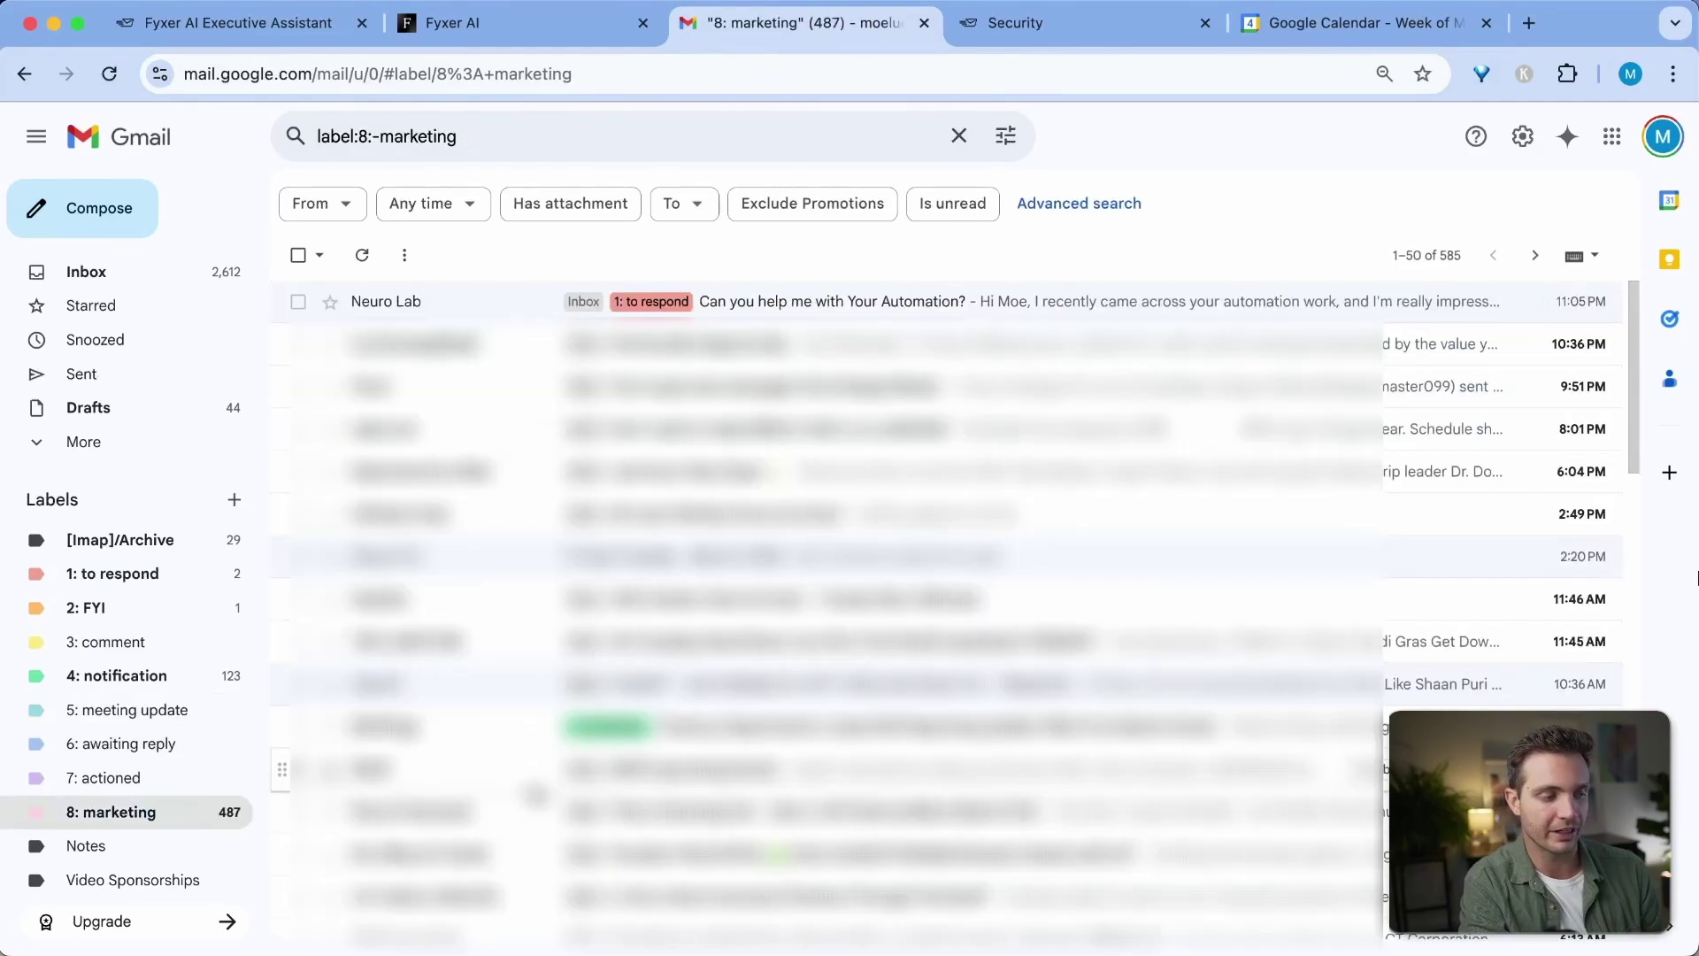
pyautogui.scroll(-2, 309, 708)
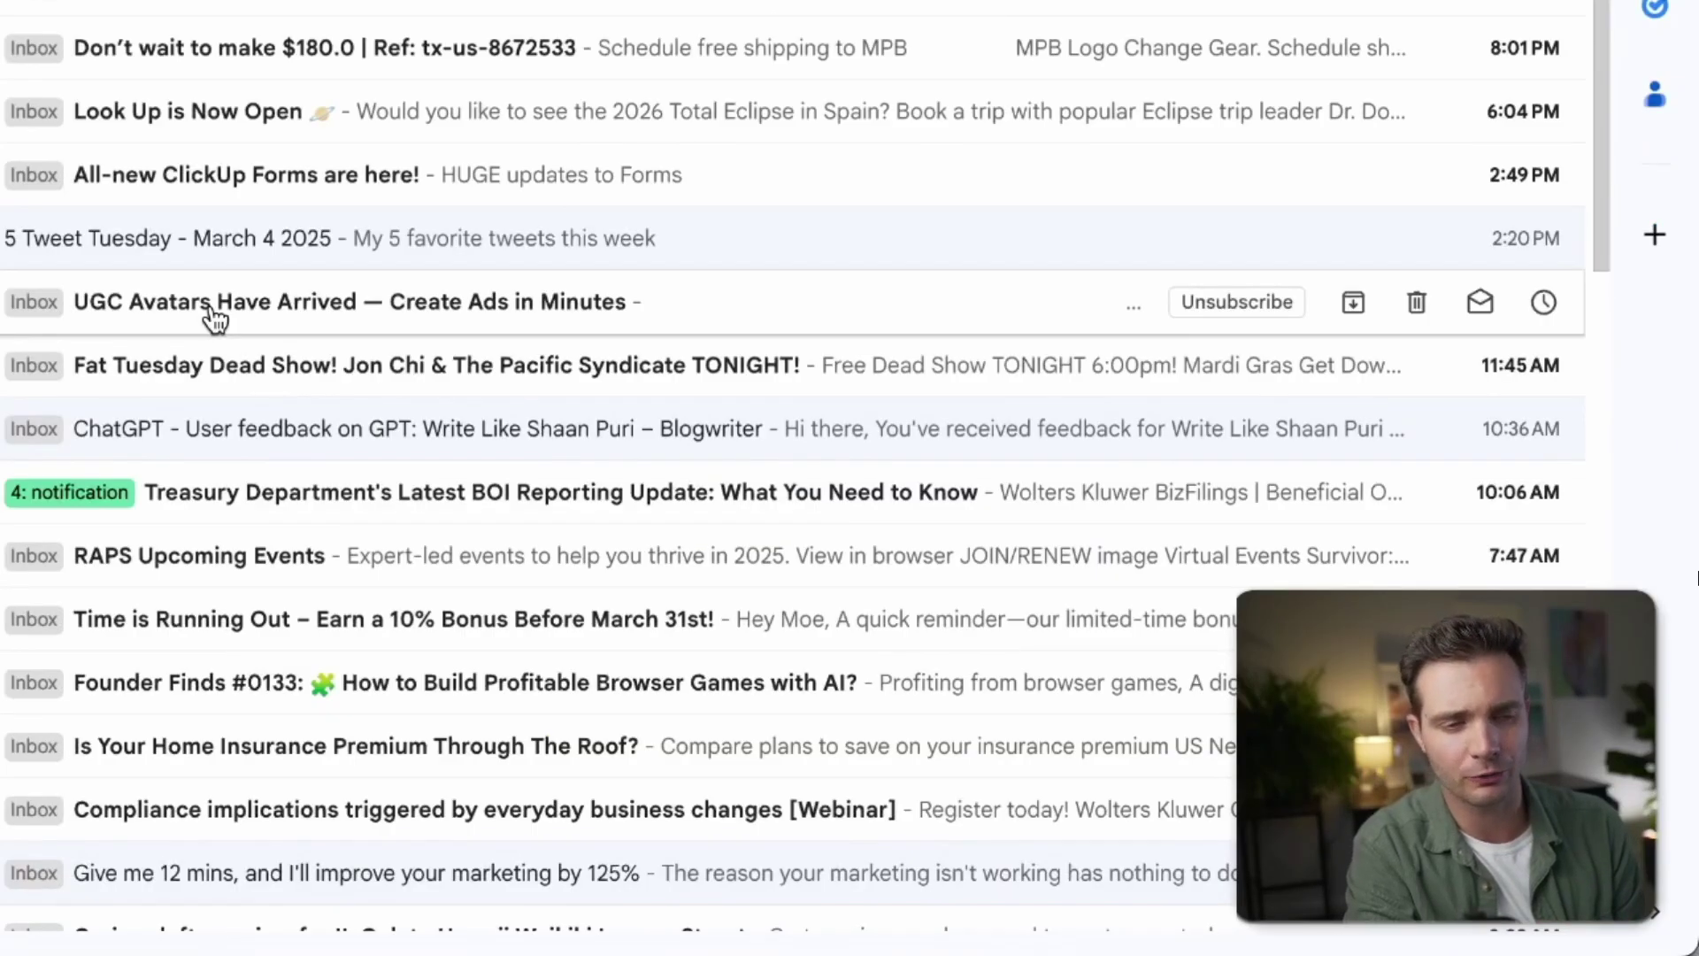
pyautogui.scroll(1, 215, 317)
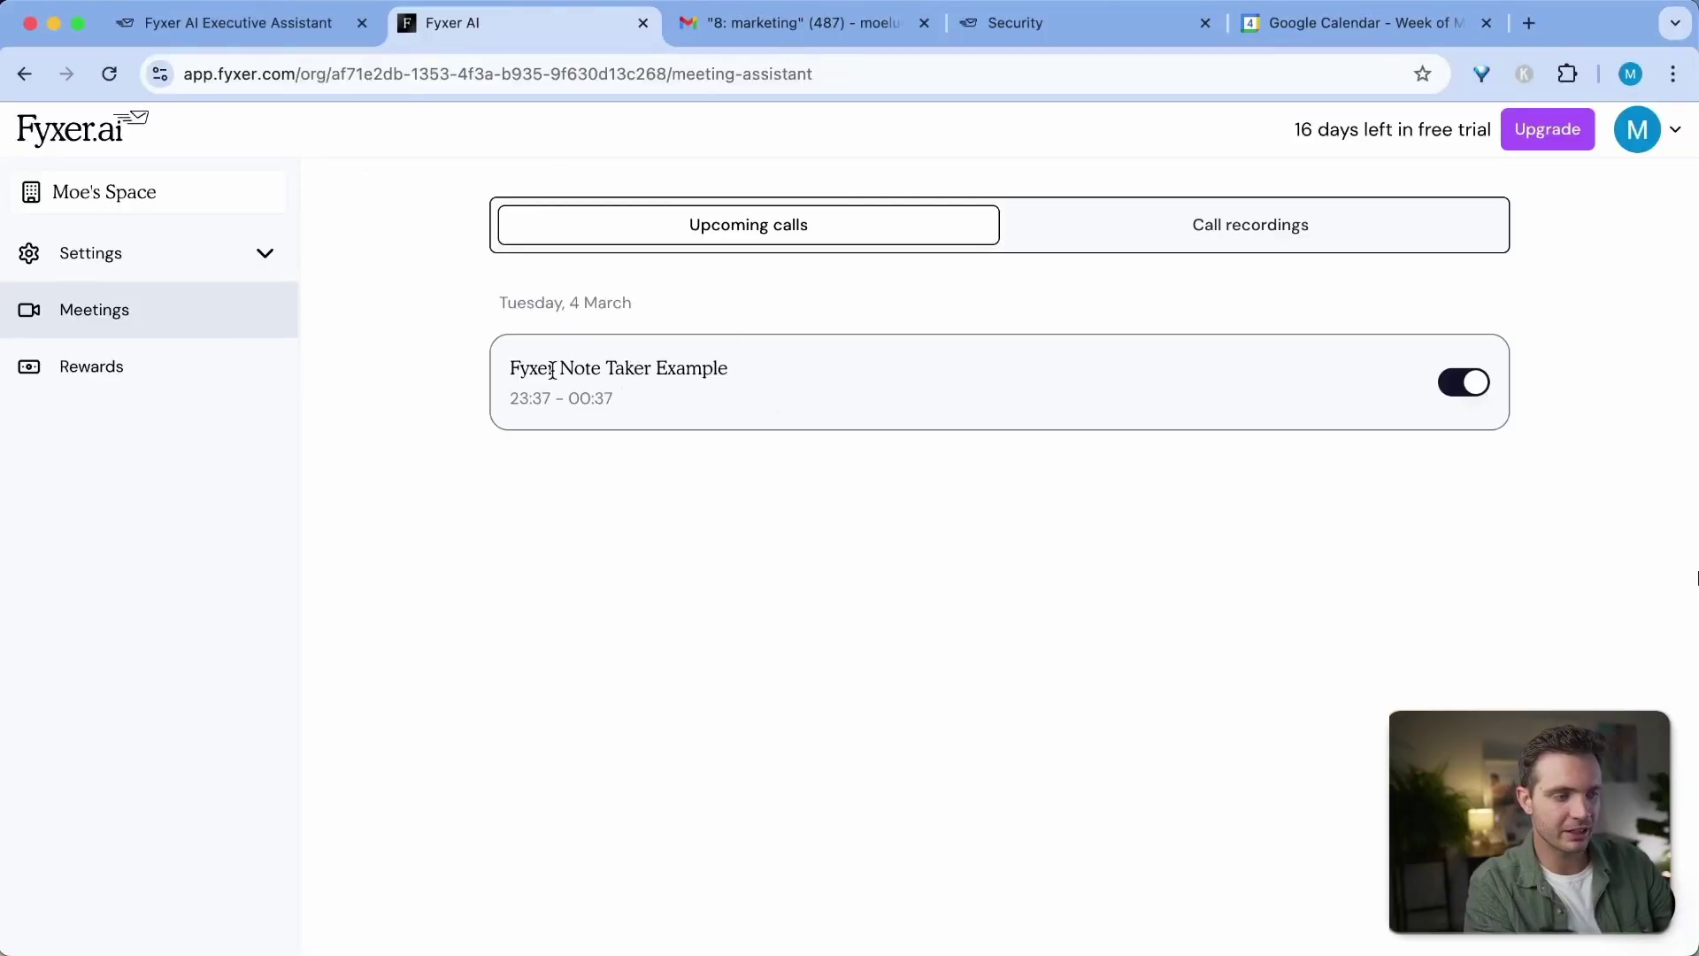
# - Pick the Fyxer Note Taker Example meeting and head to the calendar to join its call
pyautogui.moveTo(513, 370); pyautogui.dragTo(796, 364)
pyautogui.click(1297, 29)
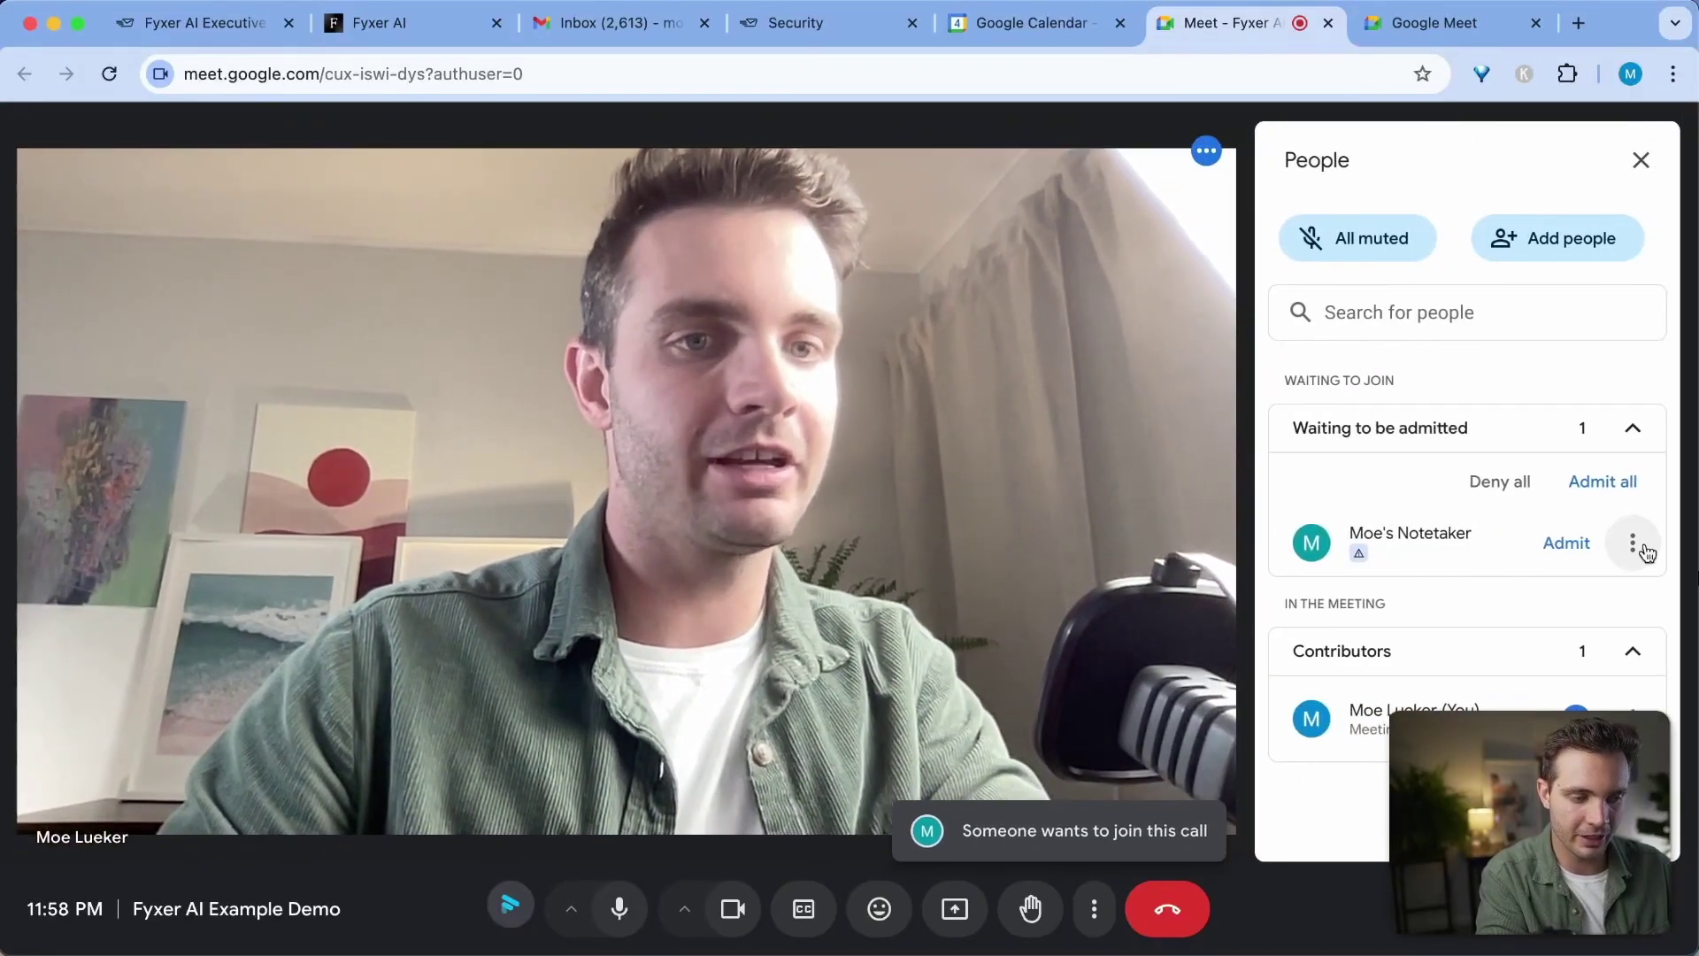
# - Admit the waiting Fyxer notetaker into the Google Meet call
pyautogui.click(1566, 543)
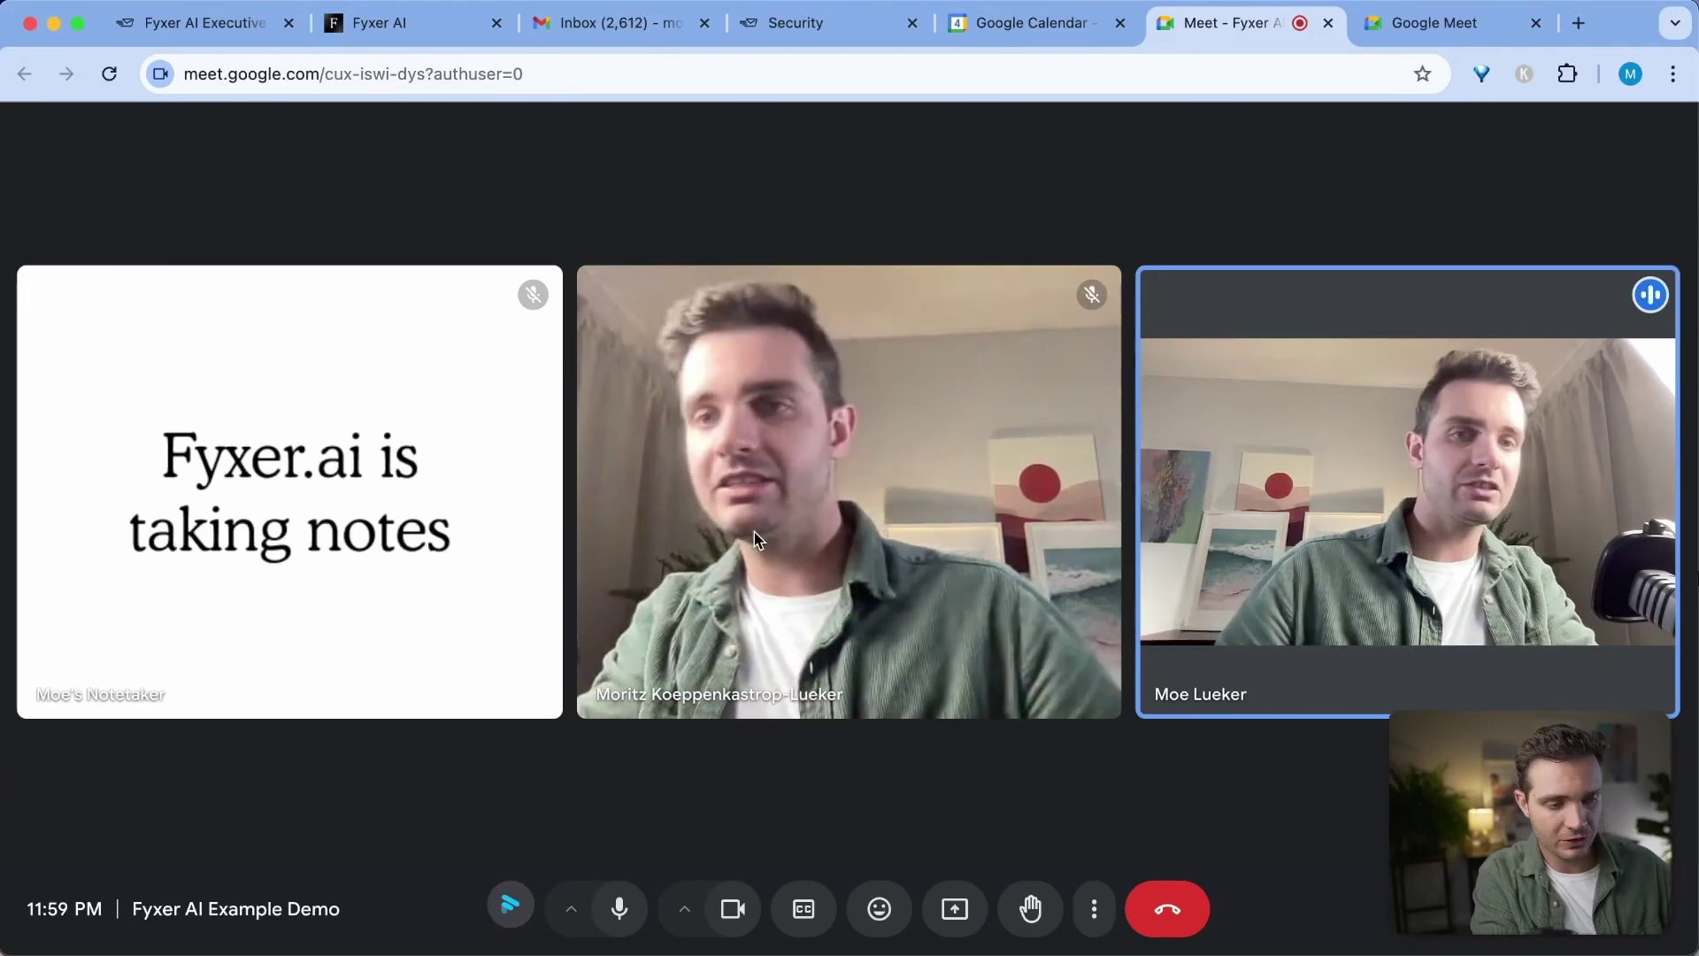
# - Check the notetaker's options from its tile and the People list, closing them without changes
pyautogui.moveTo(427, 609)
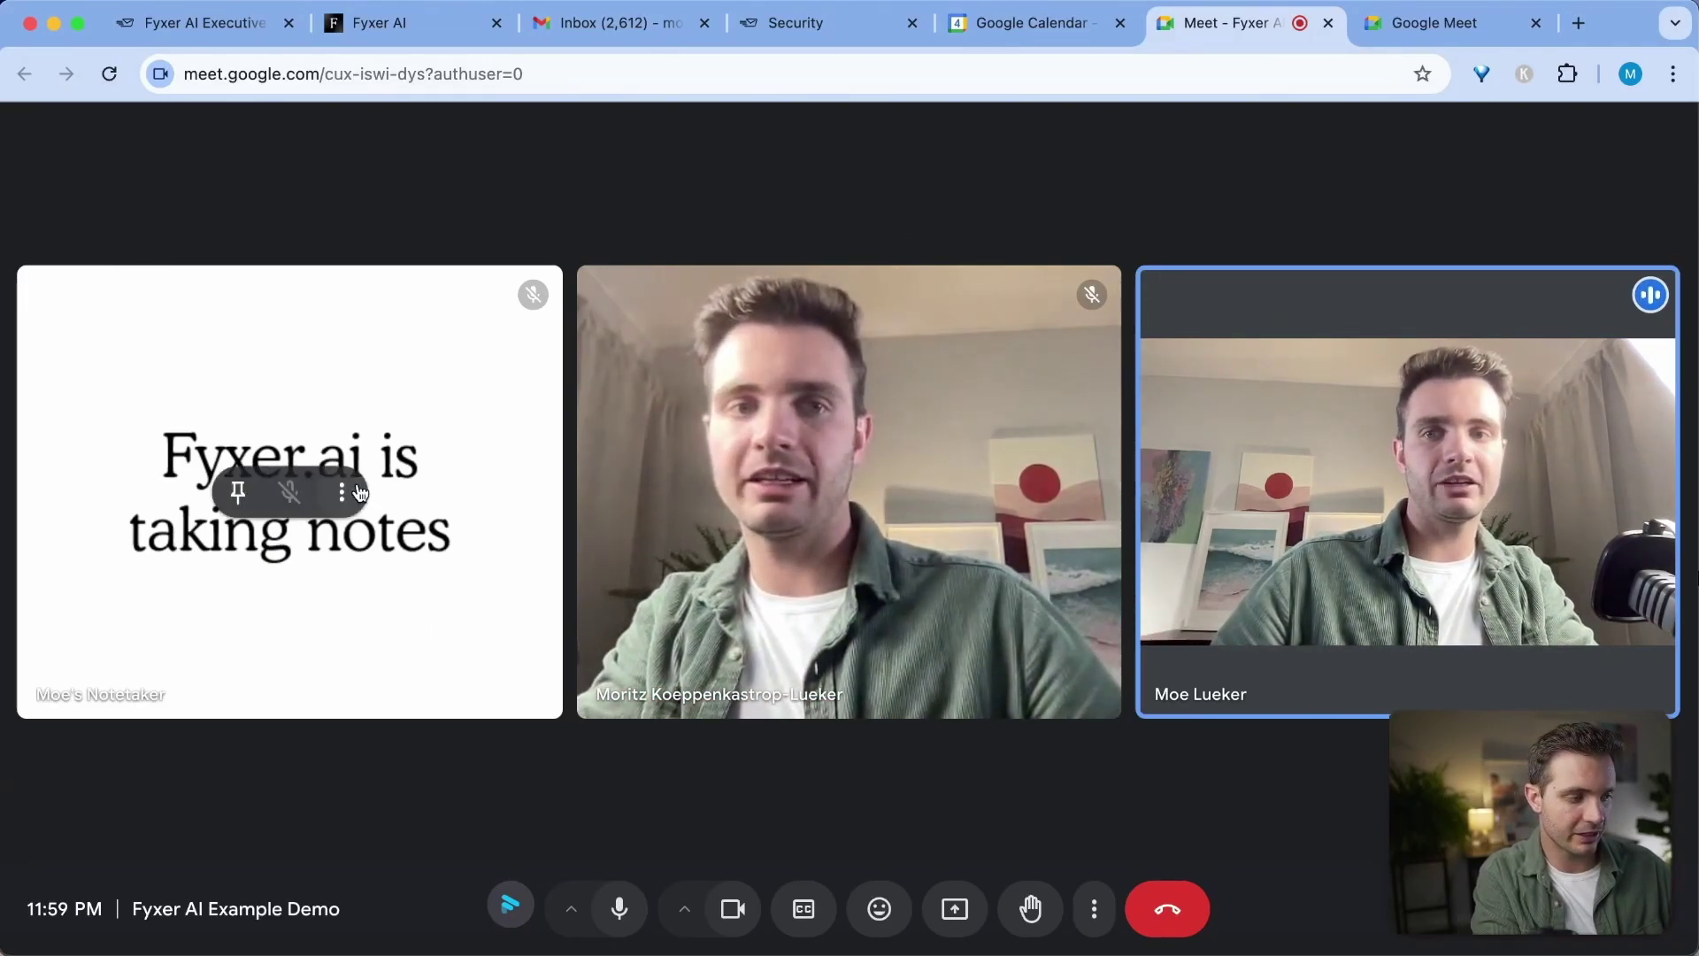
pyautogui.click(344, 492)
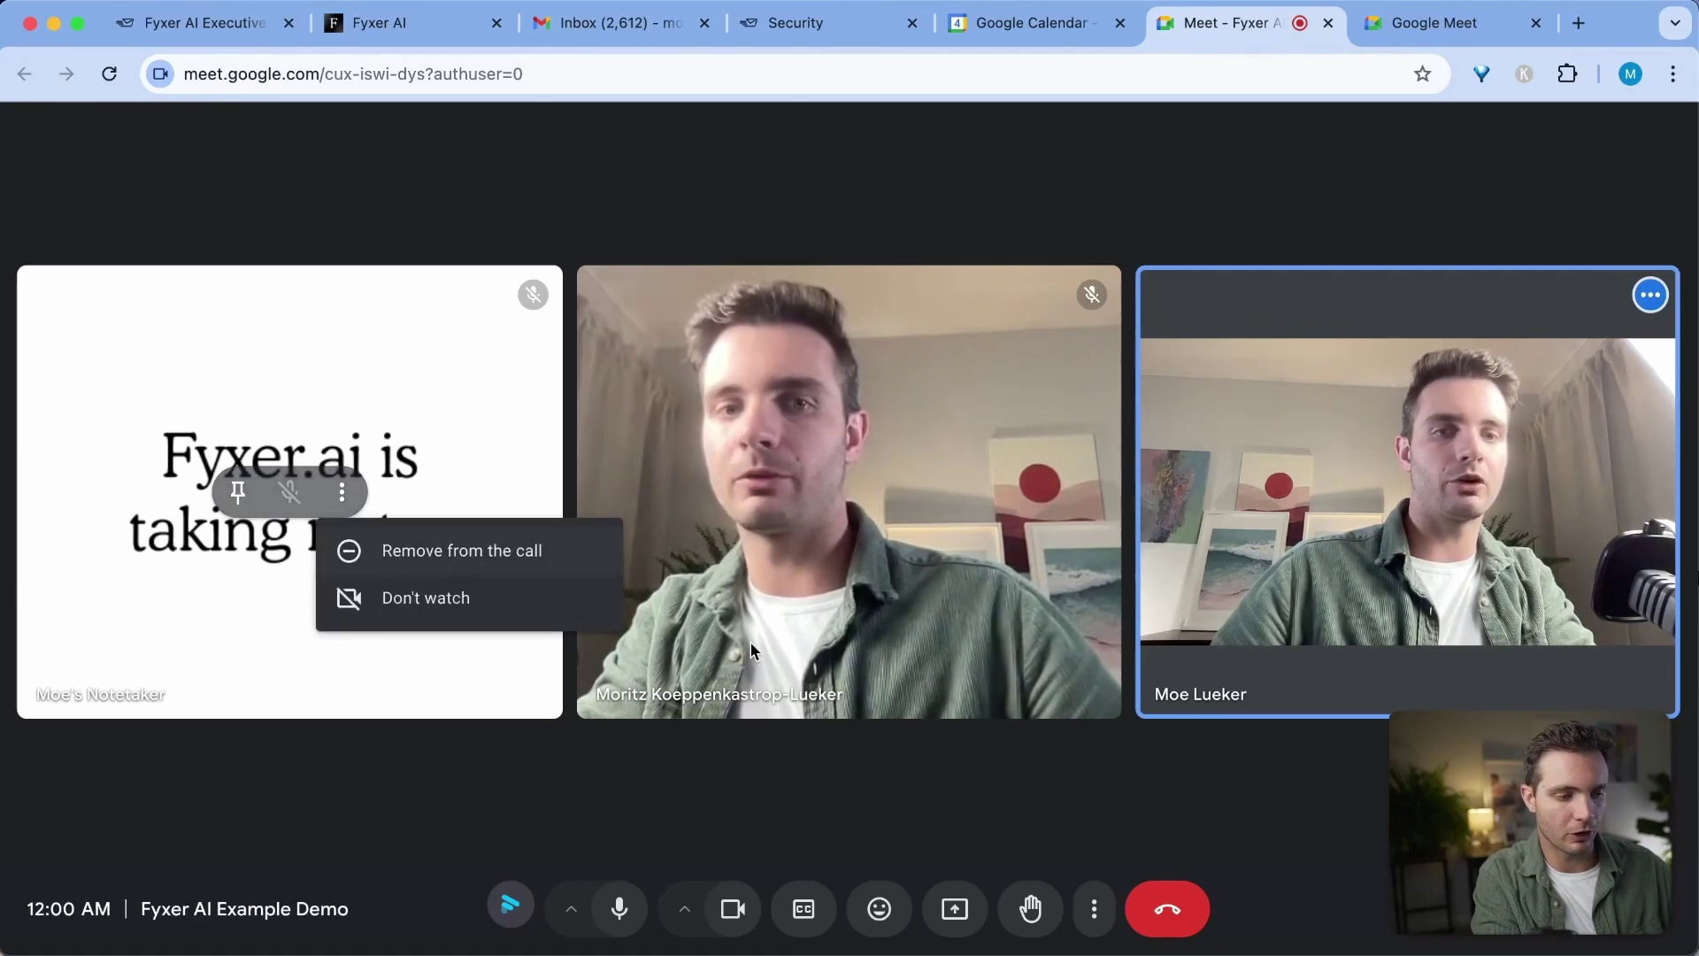
pyautogui.click(1515, 909)
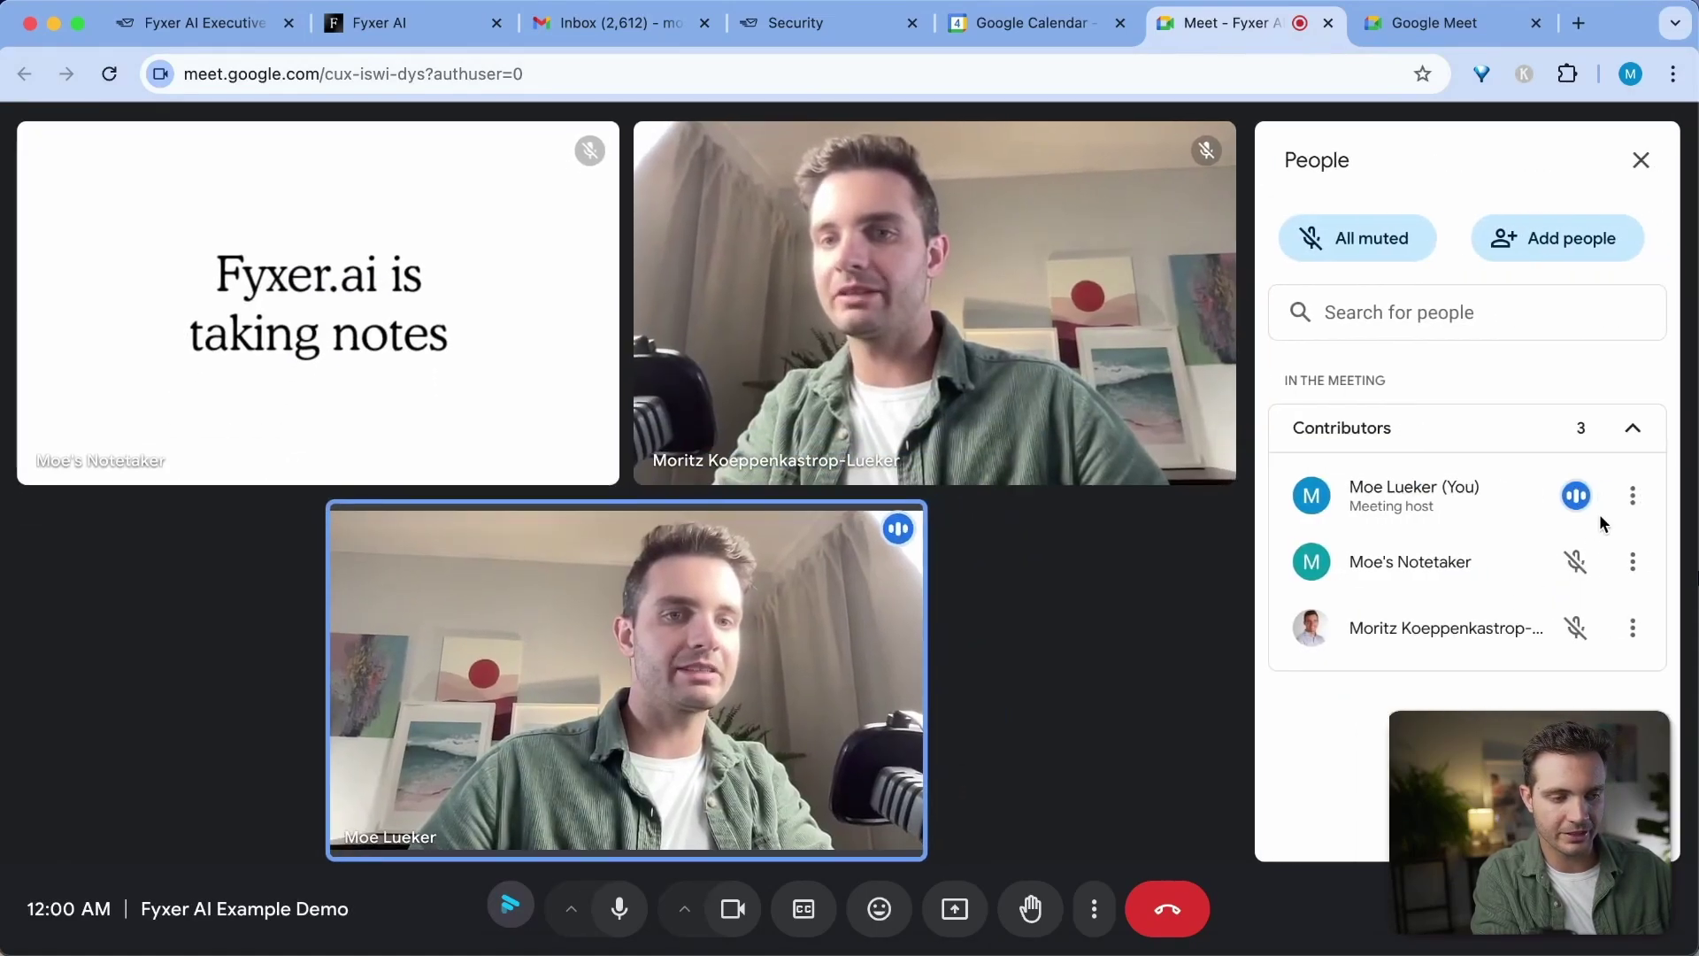
pyautogui.click(1633, 561)
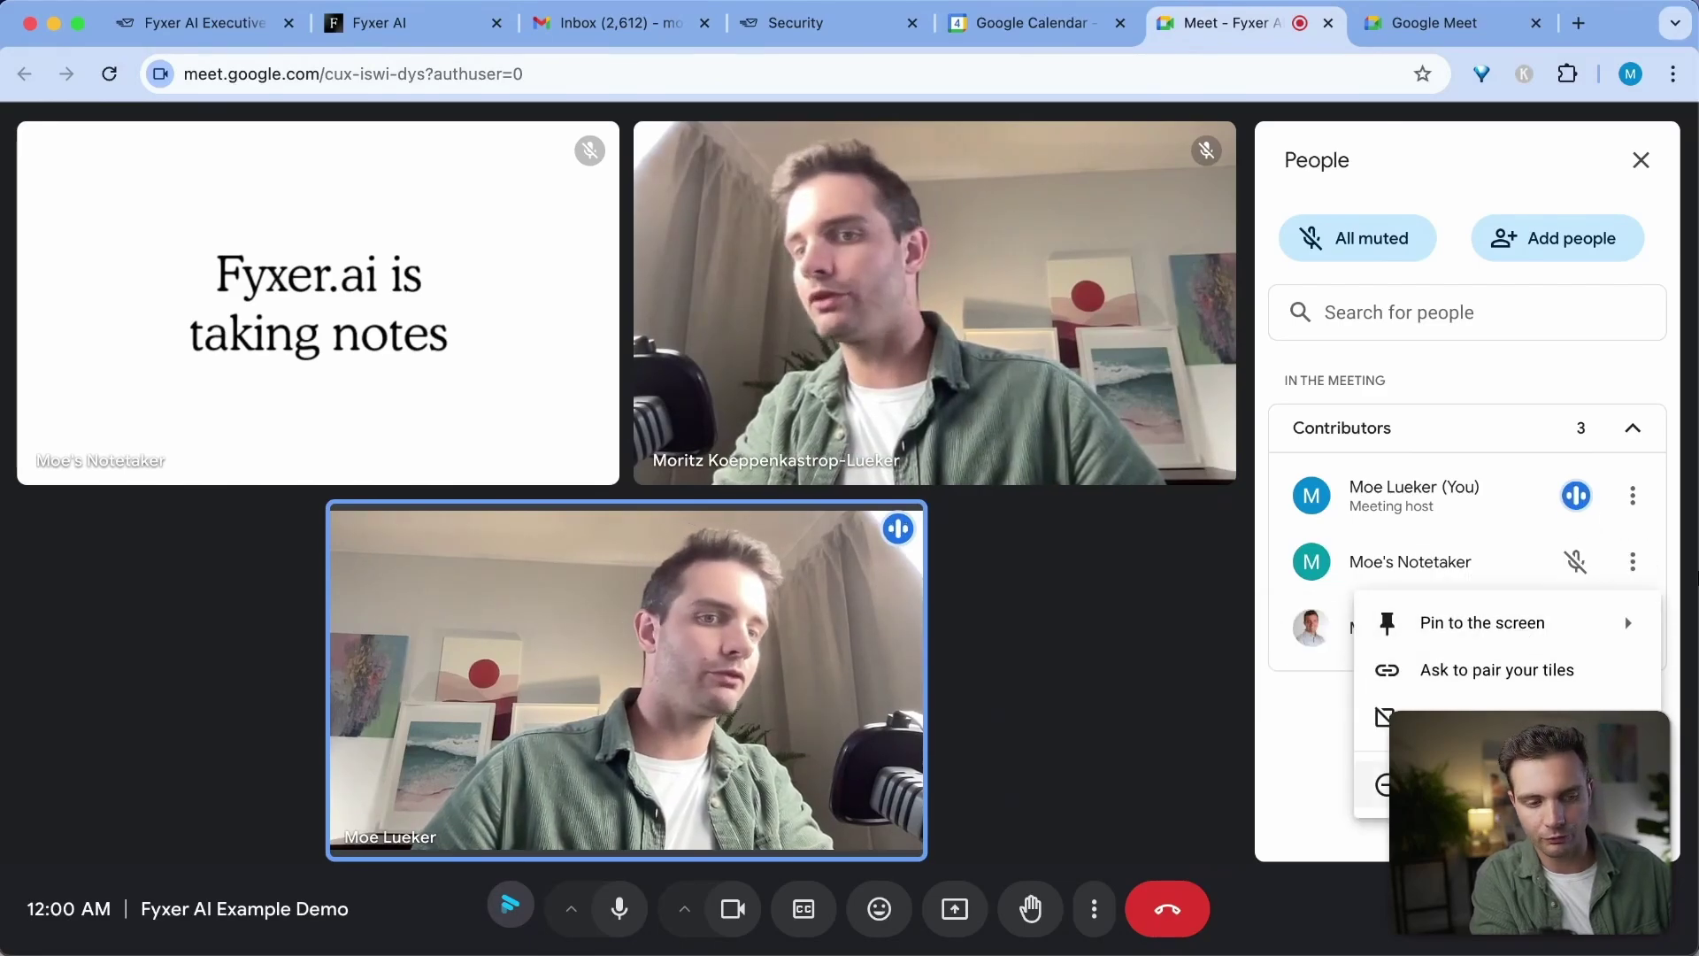
pyautogui.click(1306, 729)
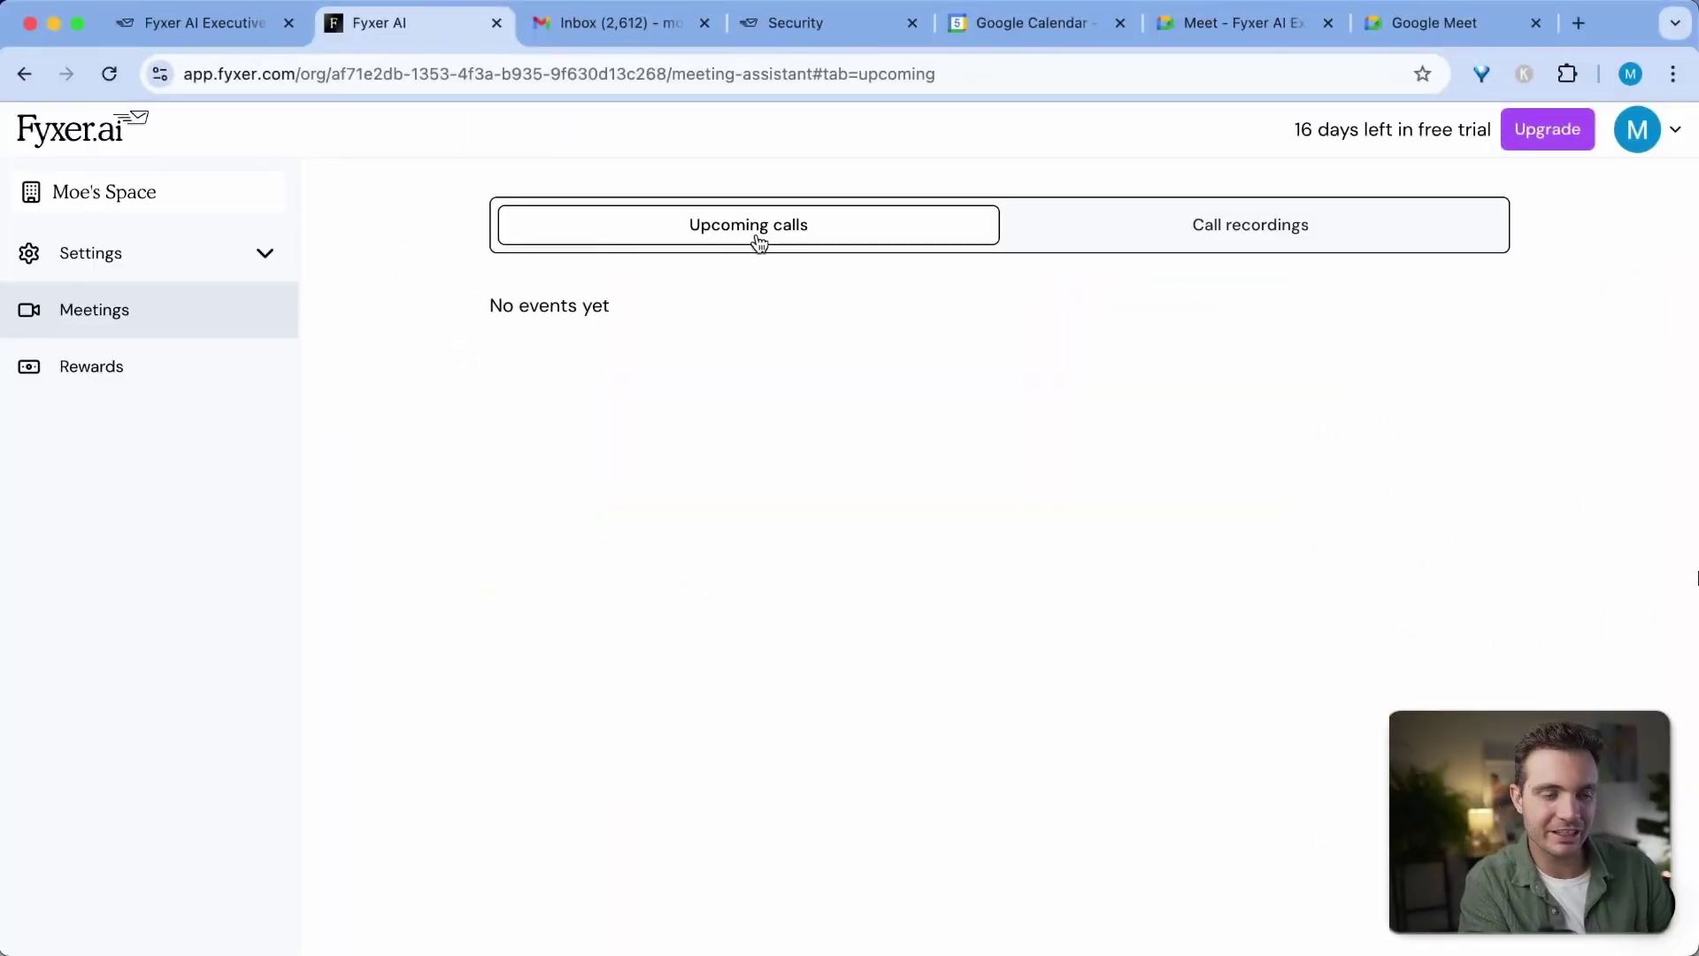
# - Open the 13 January meeting from Call recordings and review its recording
pyautogui.click(1018, 236)
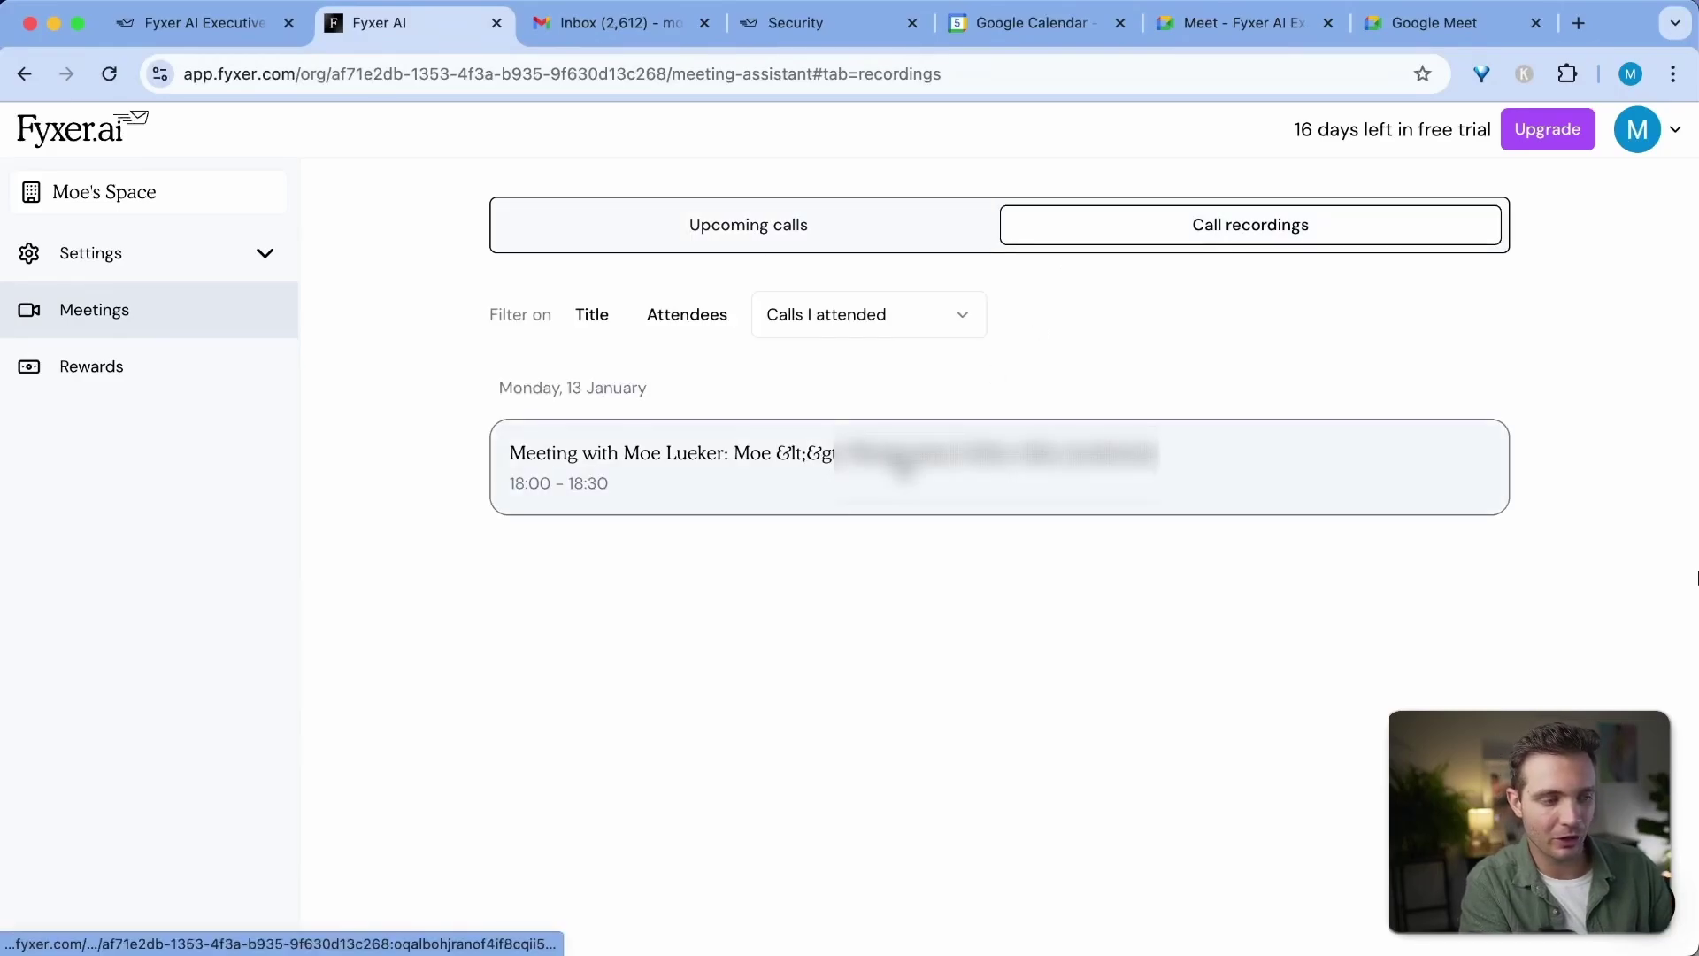
pyautogui.click(899, 489)
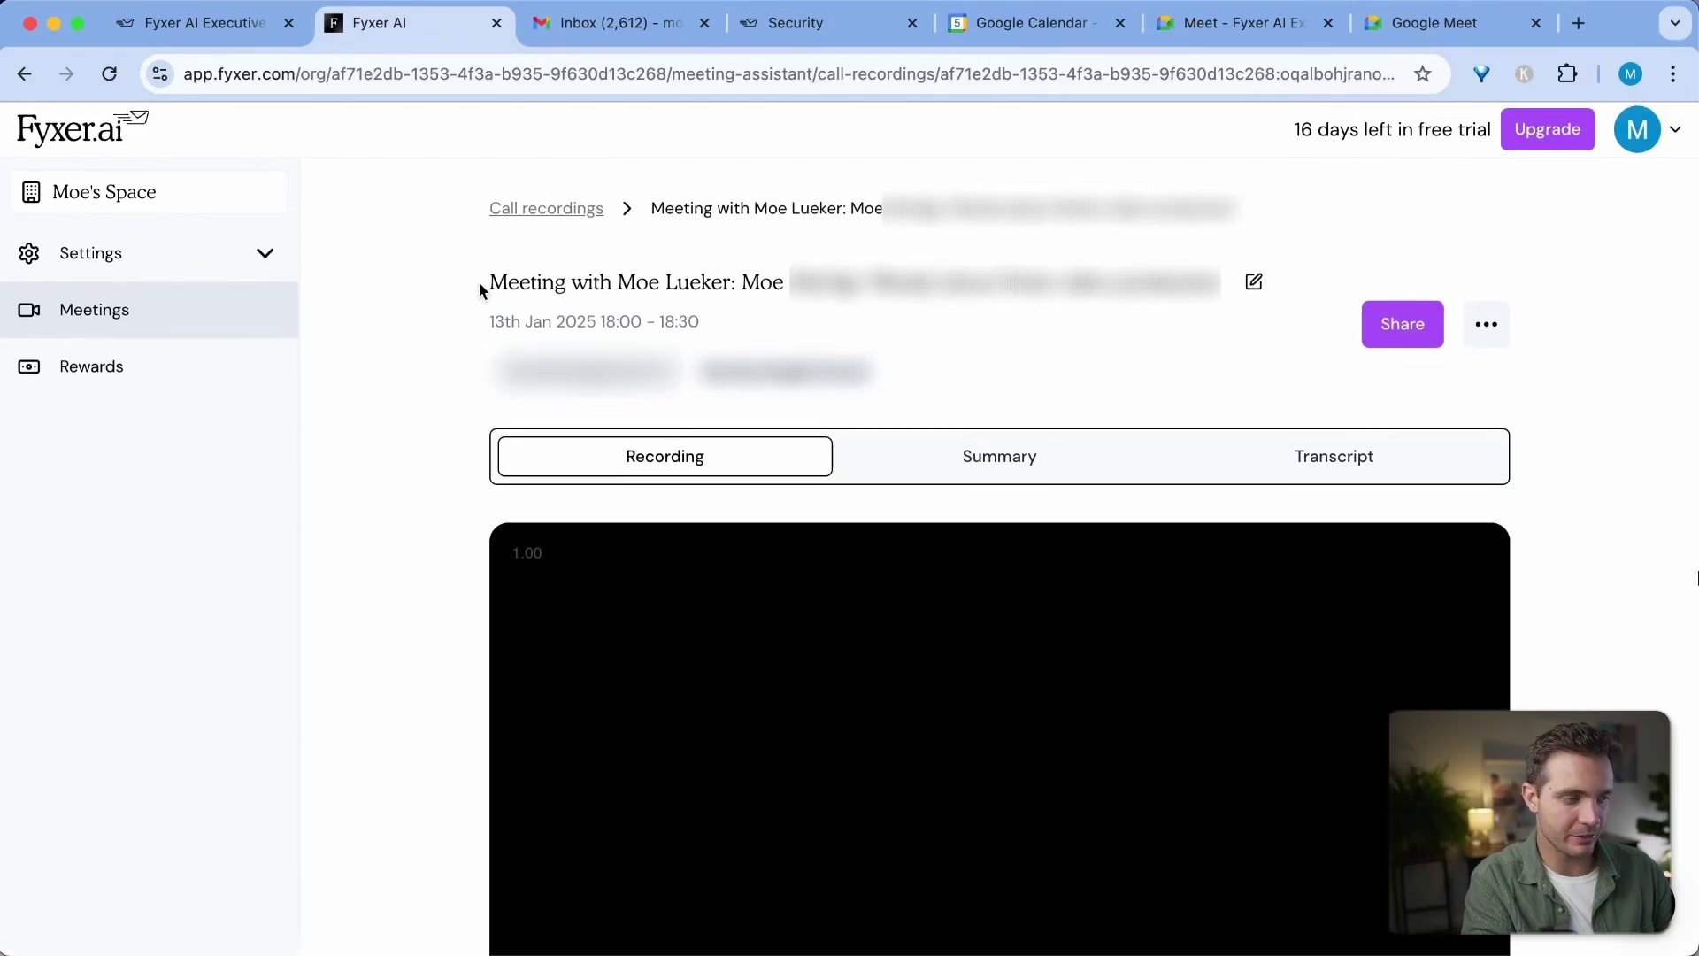
pyautogui.moveTo(482, 290); pyautogui.dragTo(959, 285)
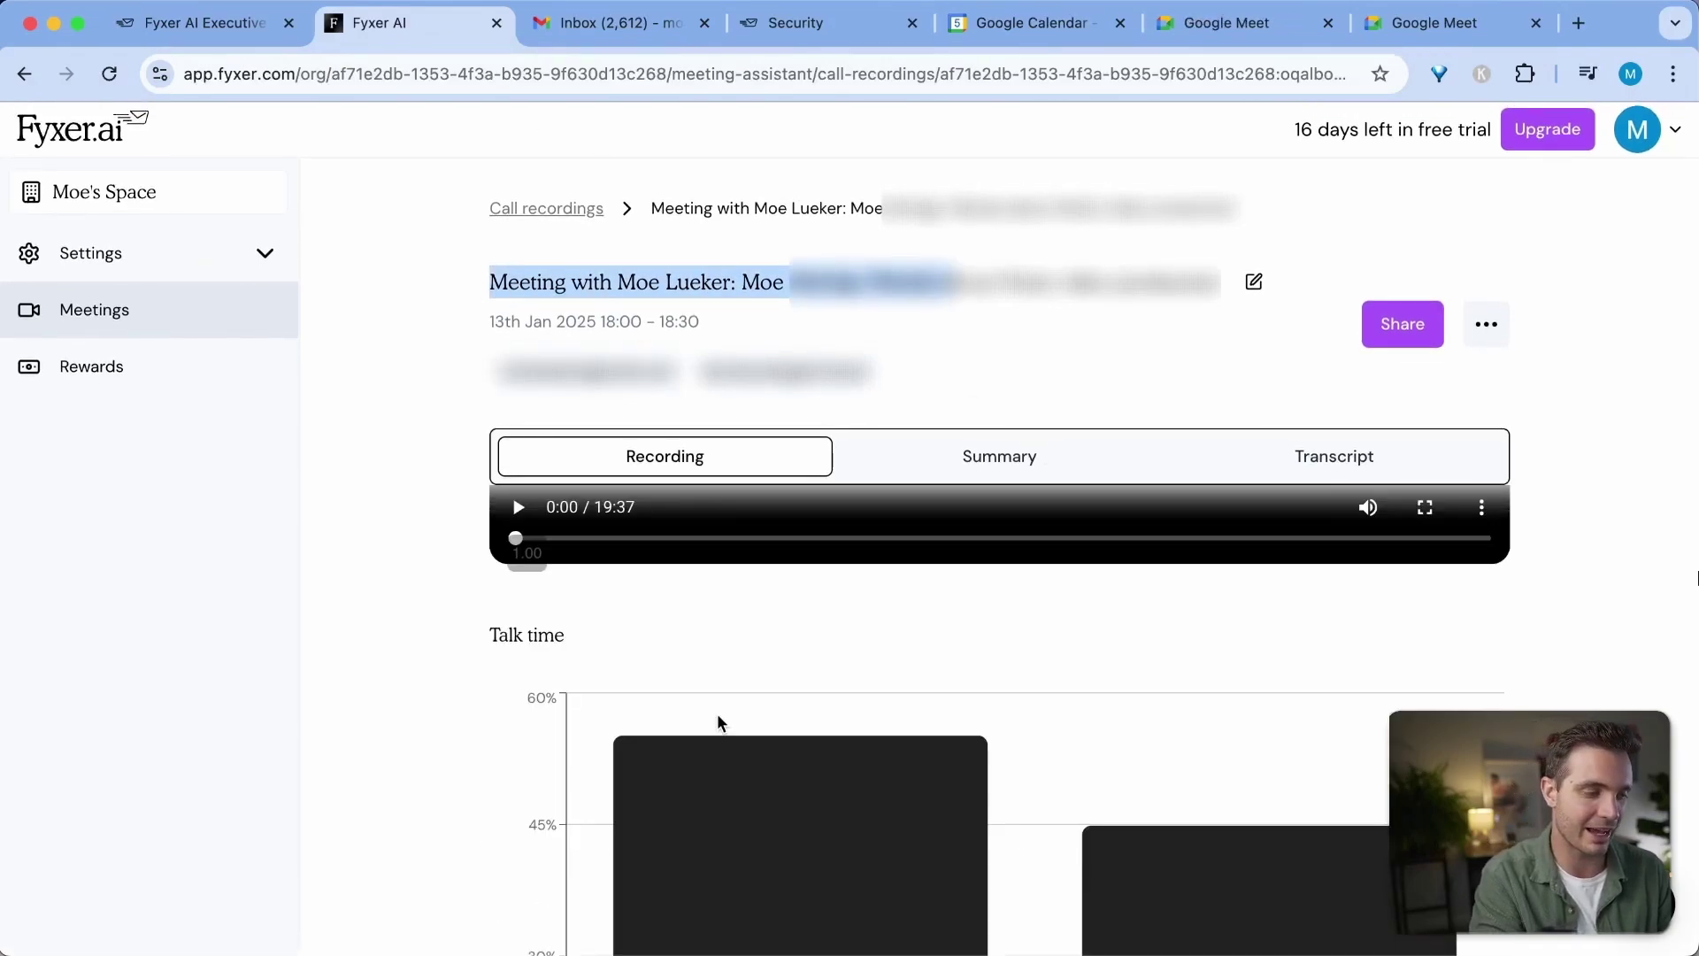
pyautogui.moveTo(696, 736)
pyautogui.scroll(-2, 696, 736)
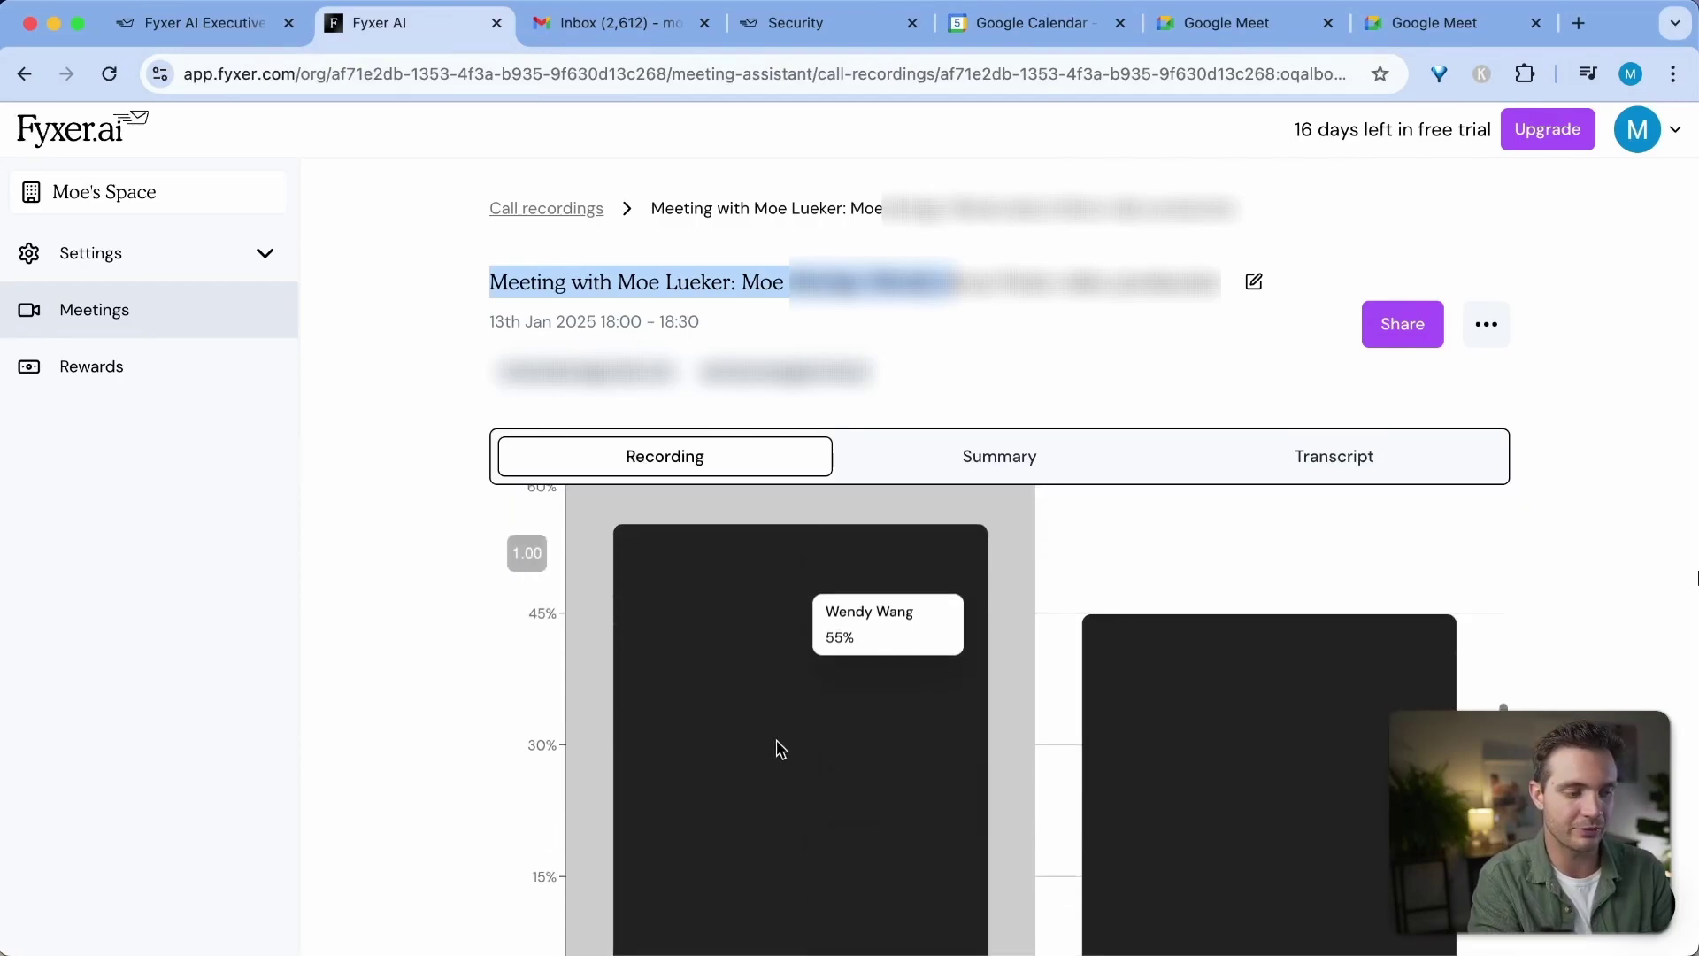
pyautogui.scroll(-5, 1335, 743)
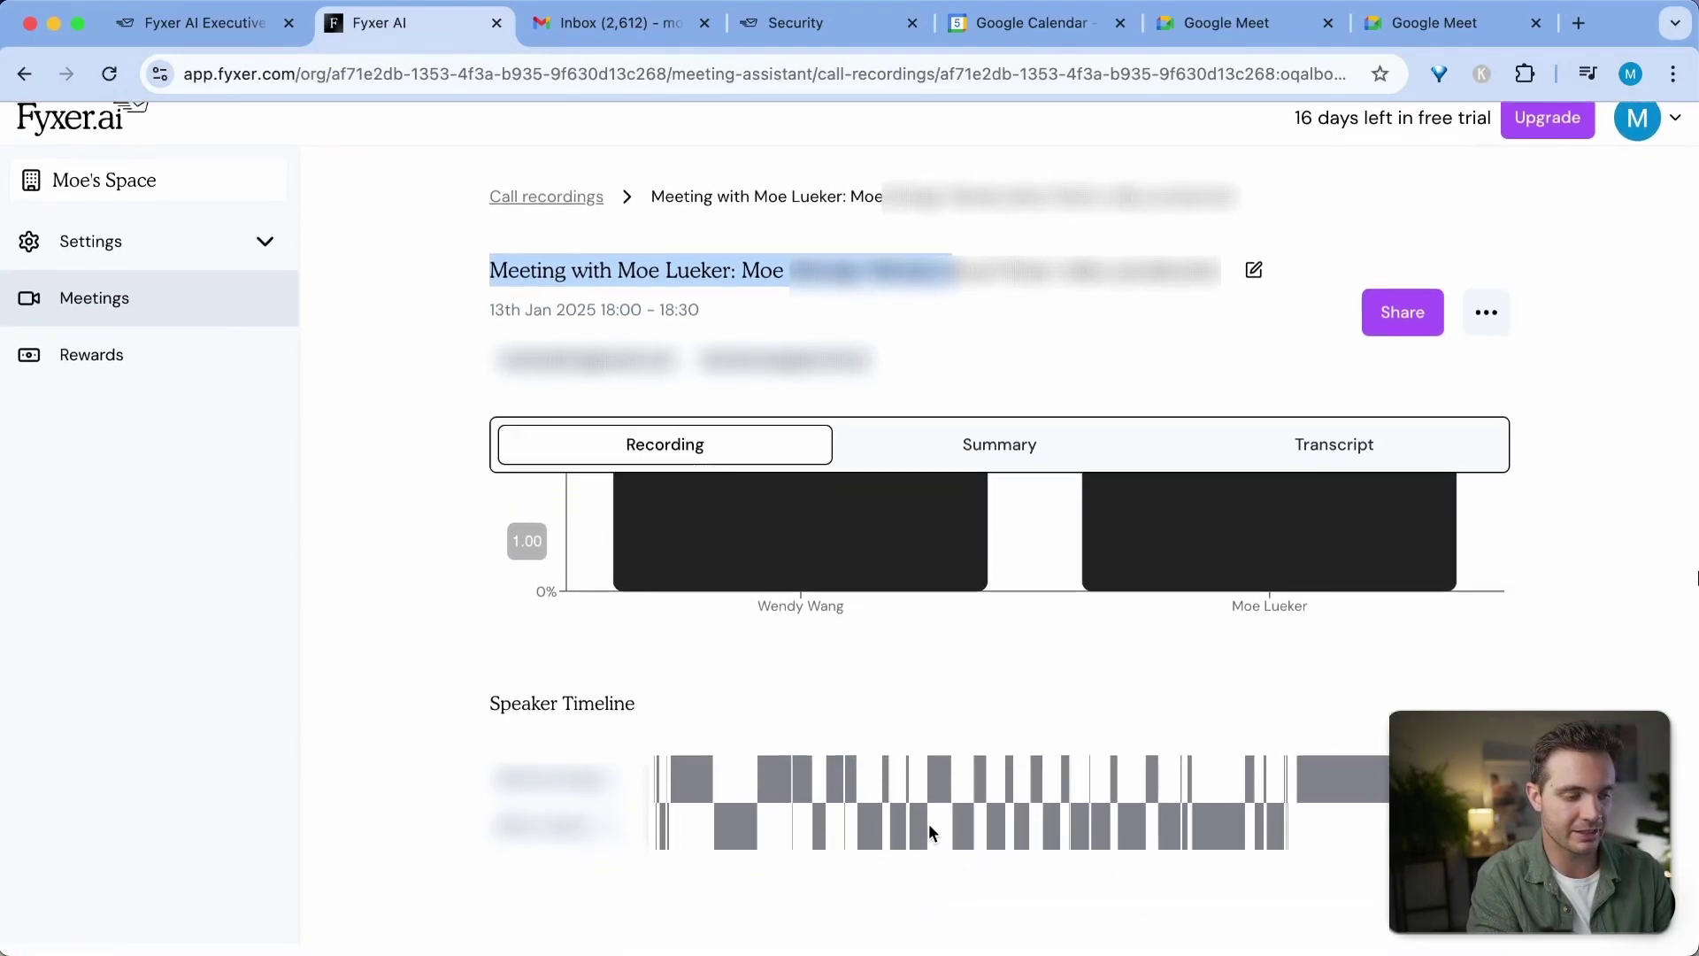
# - Read through the meeting's Summary and Transcript, then open Share for the recording
pyautogui.click(985, 470)
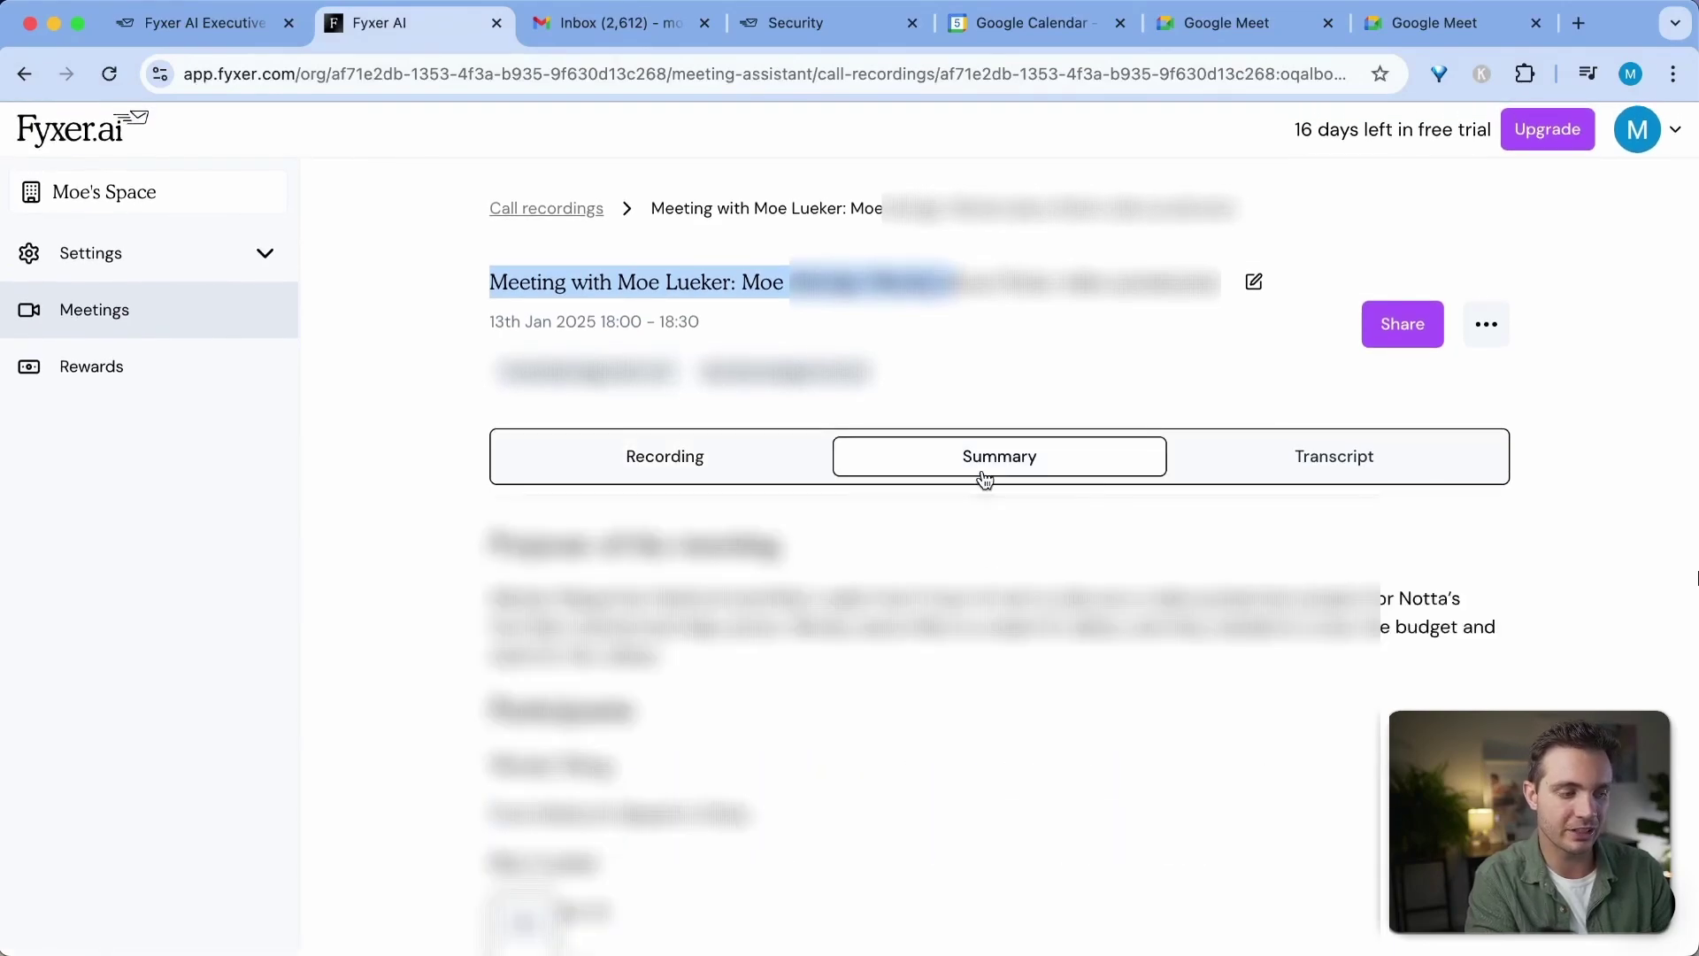
pyautogui.scroll(-5, 945, 724)
pyautogui.scroll(-4, 944, 722)
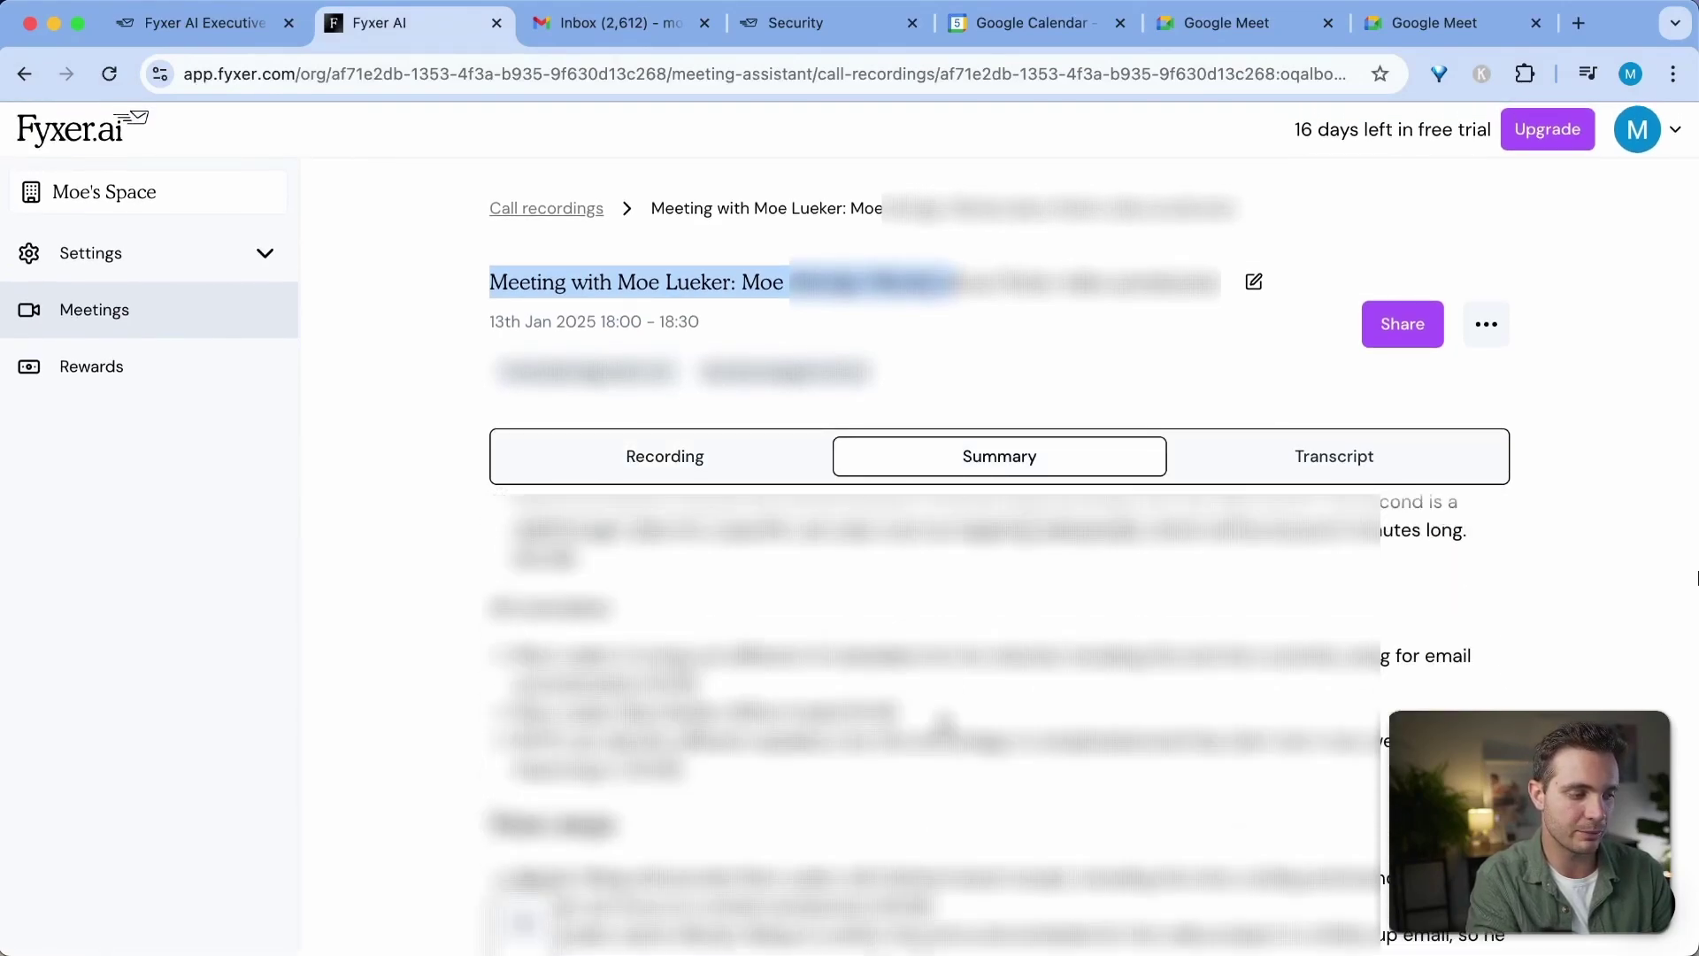
pyautogui.scroll(10, 938, 708)
pyautogui.click(1324, 447)
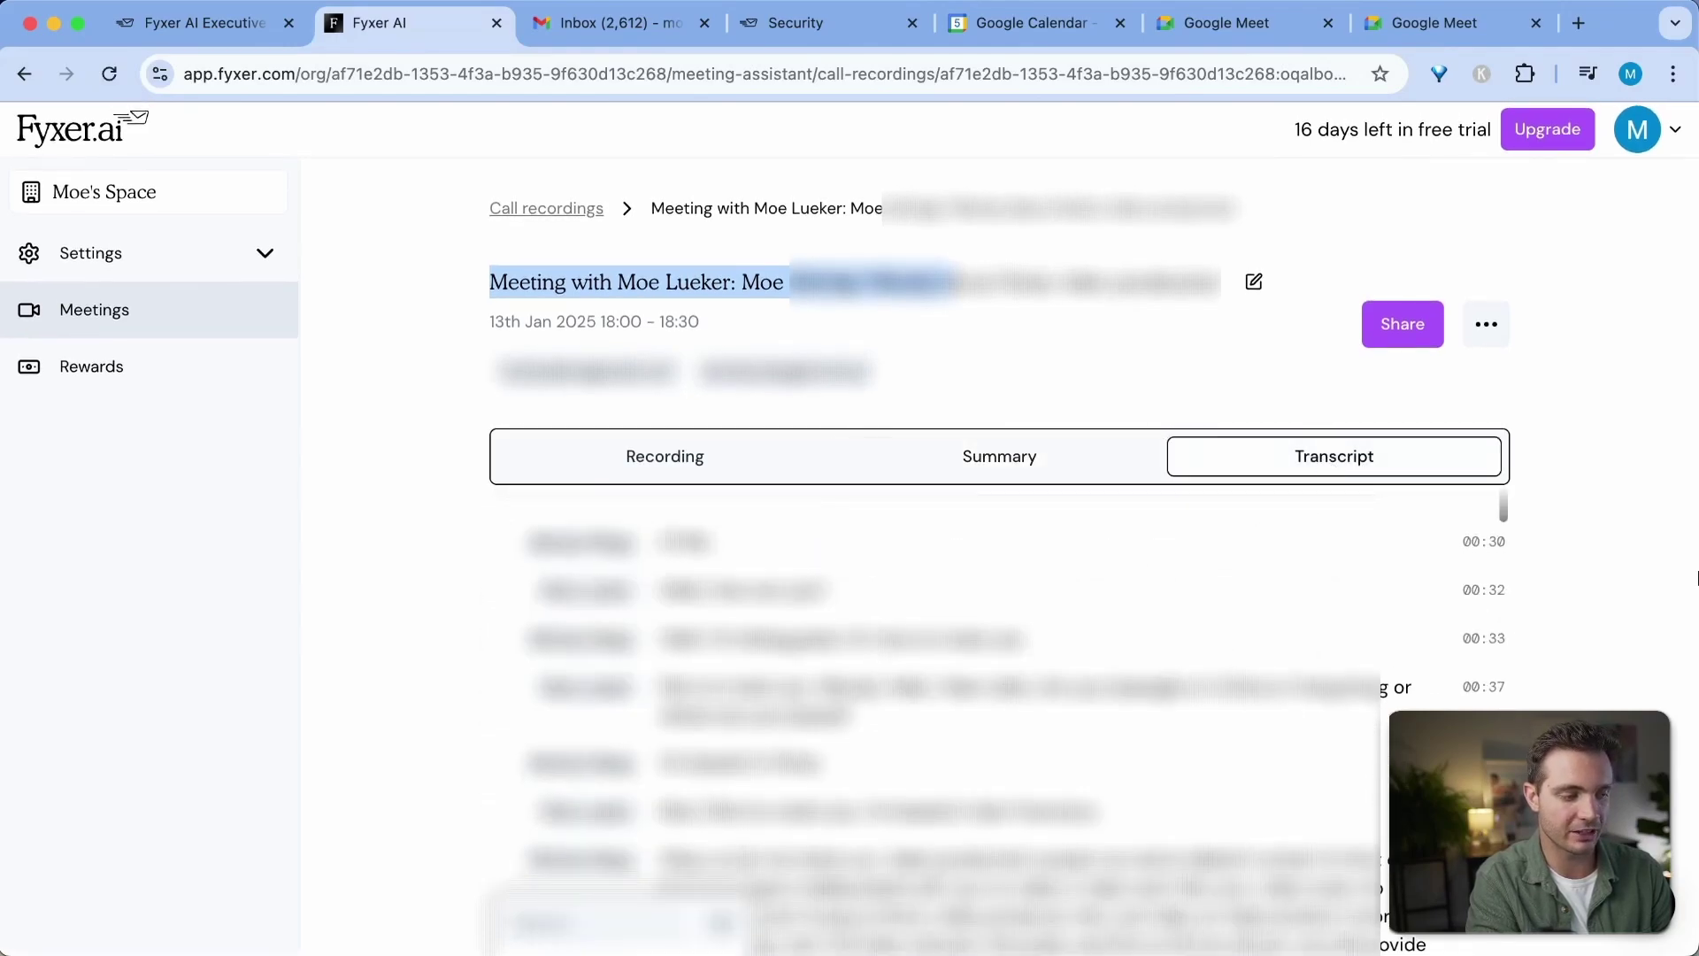
pyautogui.scroll(-5, 1168, 699)
pyautogui.scroll(-2, 1169, 699)
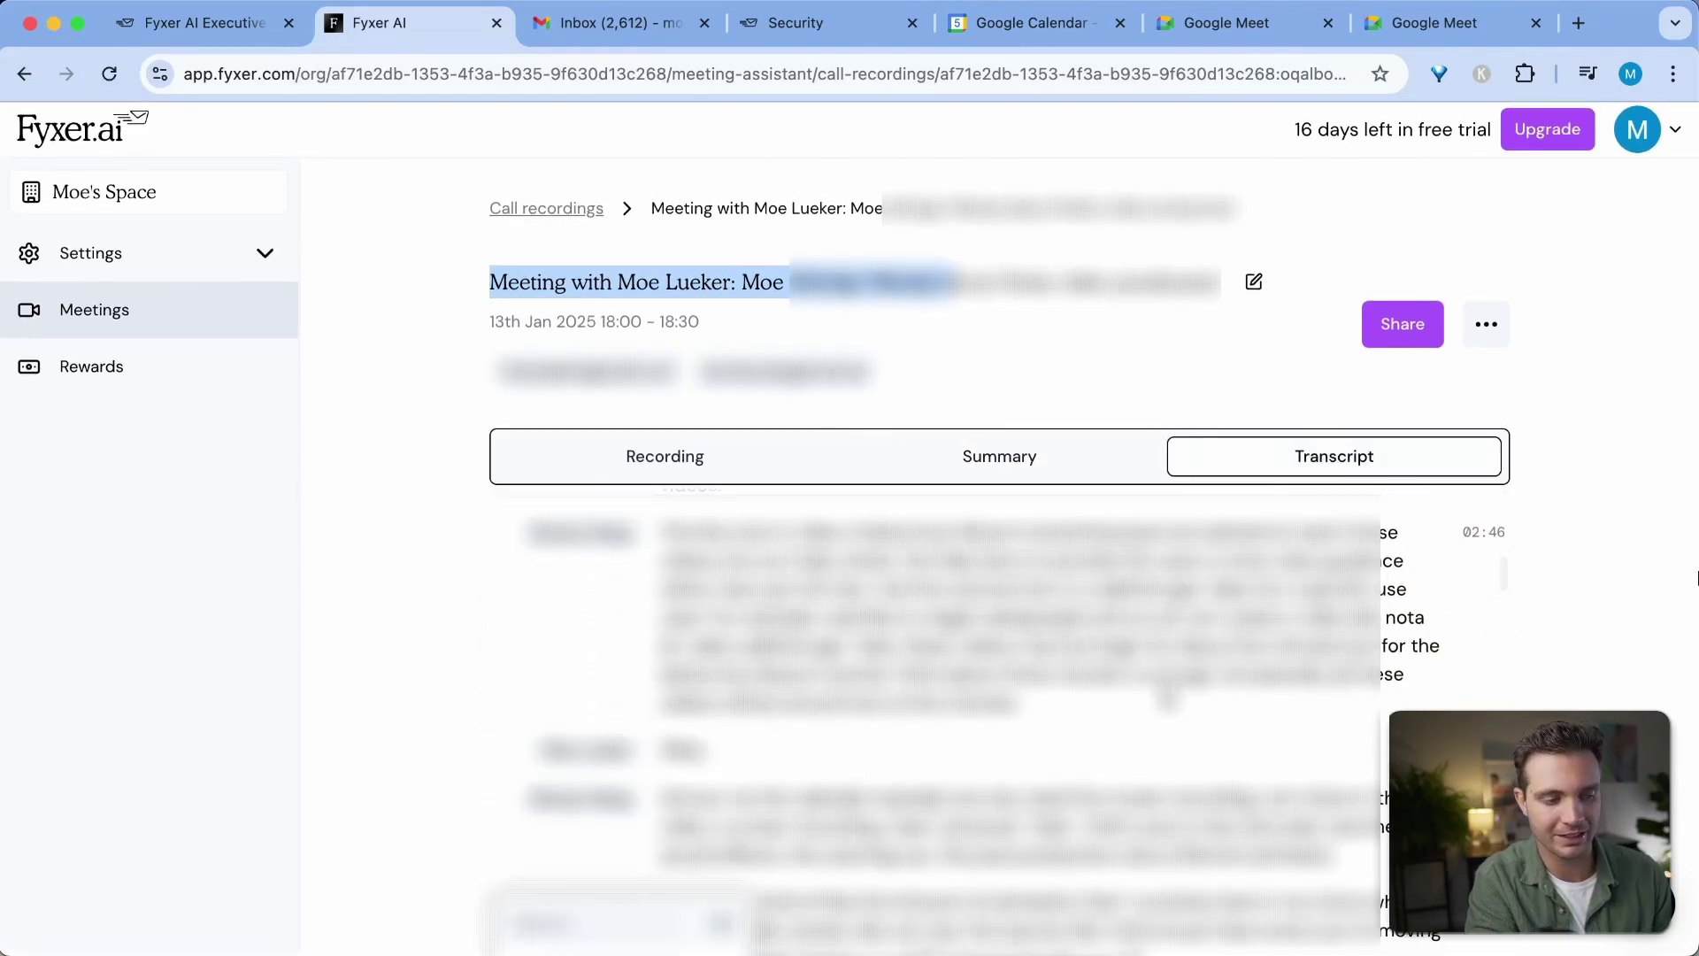
pyautogui.scroll(-8, 1168, 701)
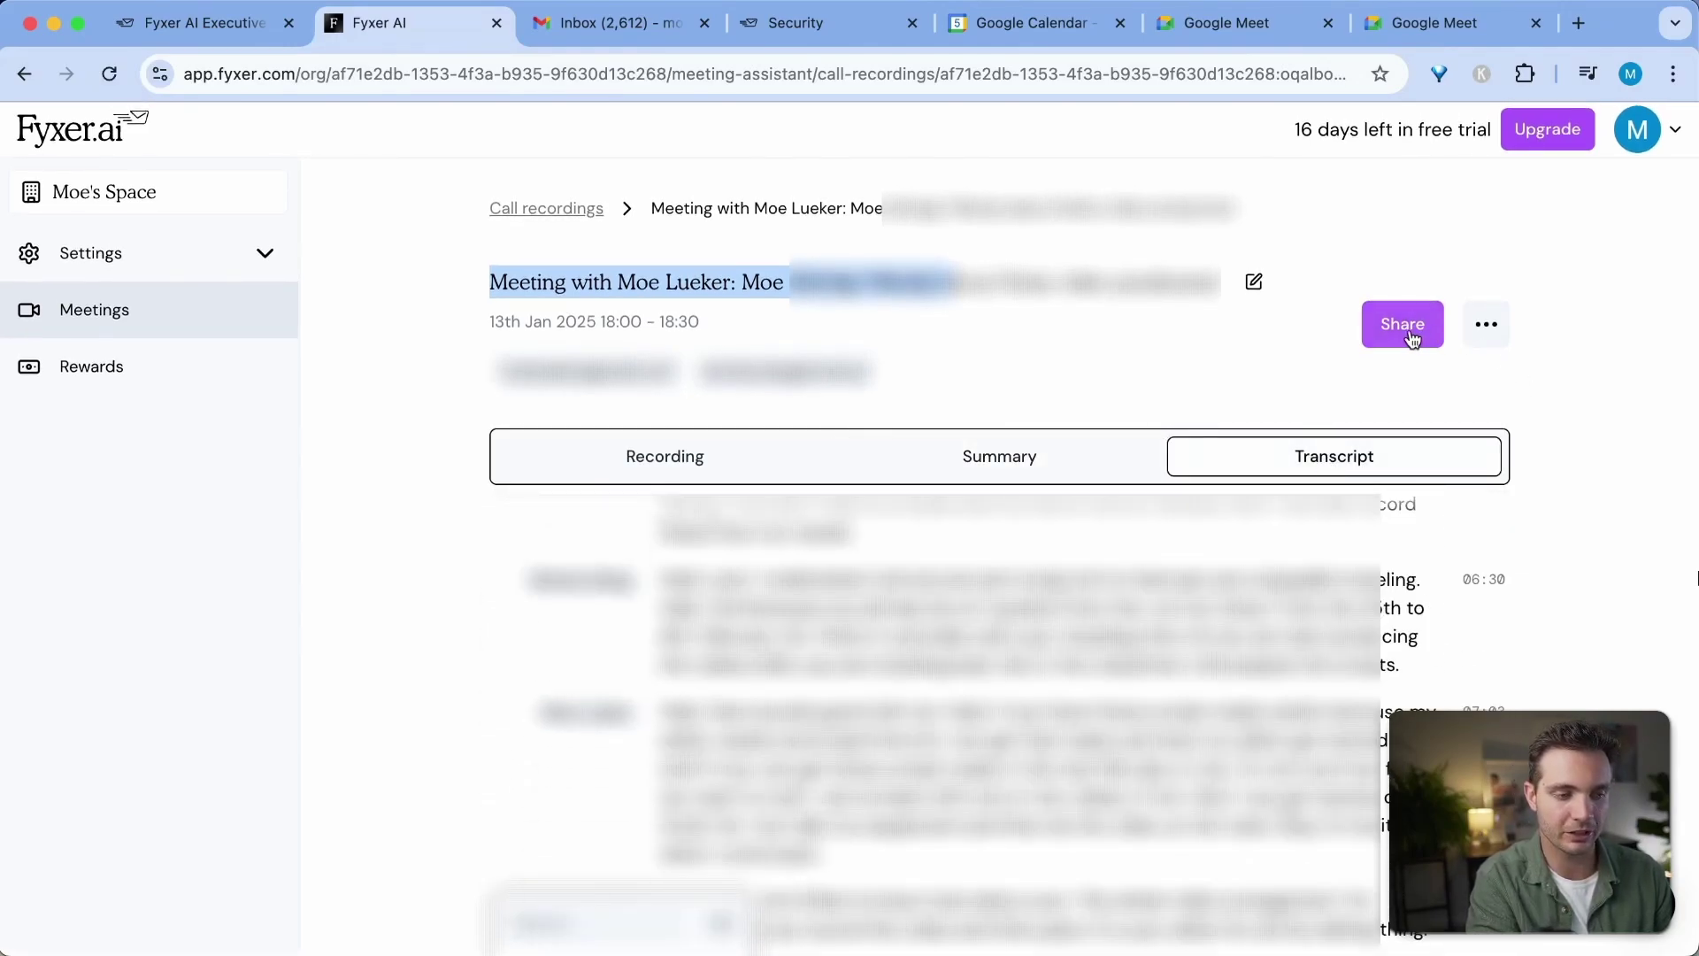
pyautogui.click(1409, 329)
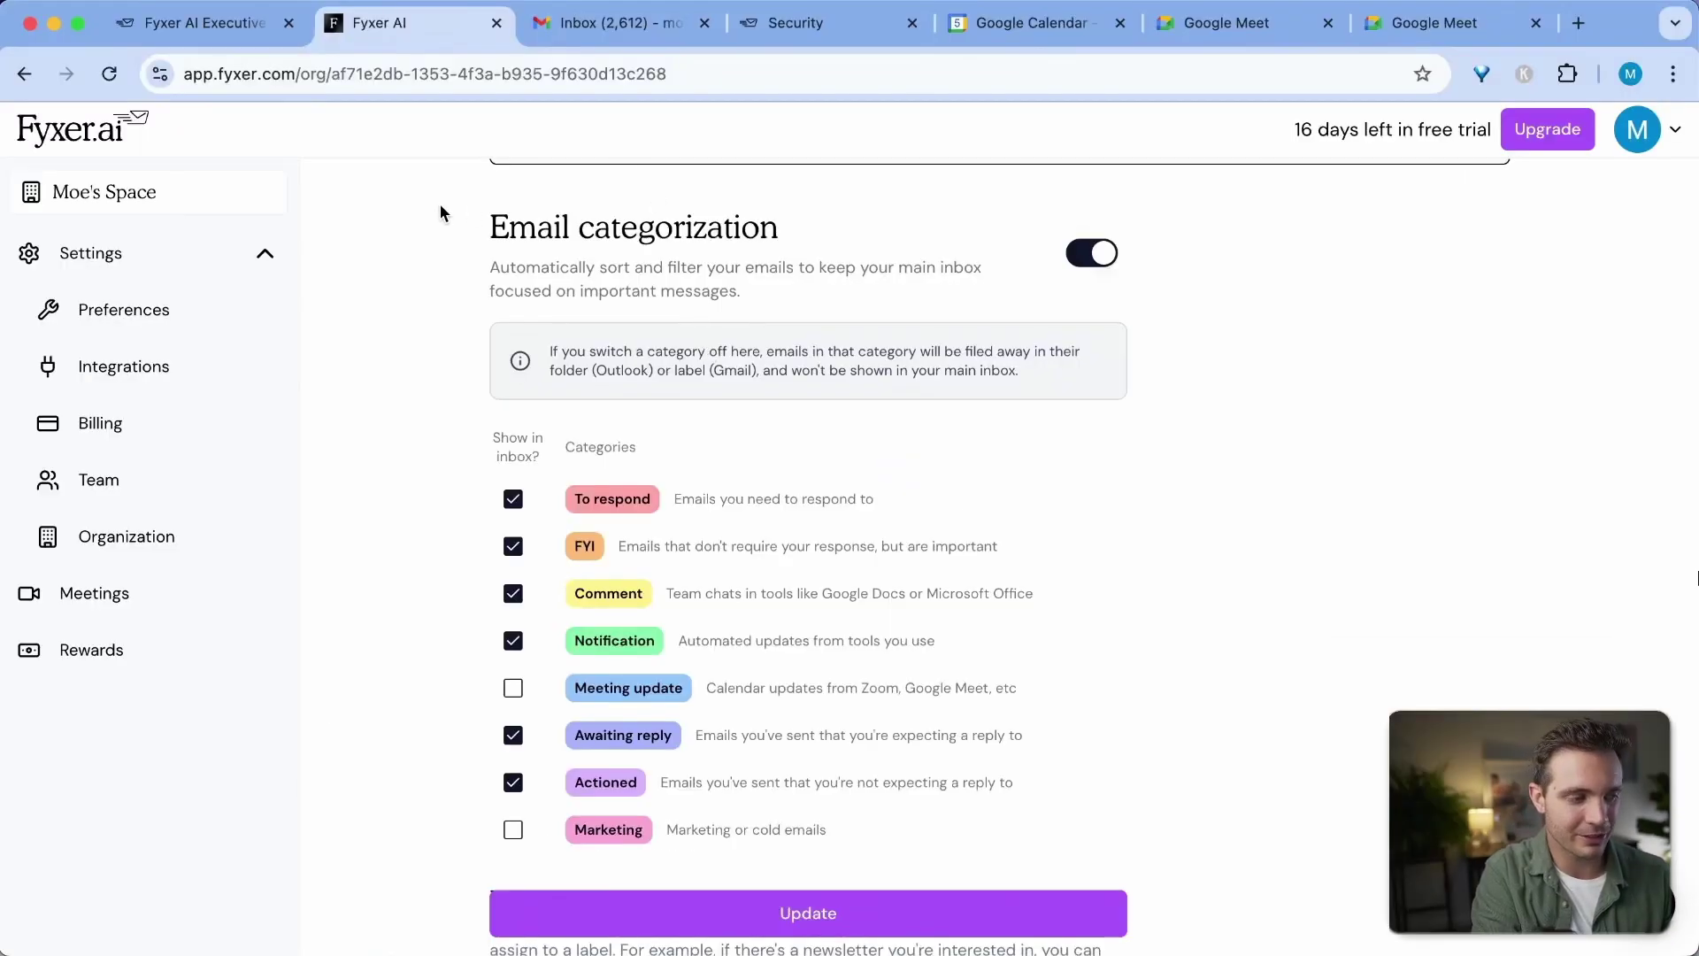
# - Add an empty email rule row under Email rules, leaving its label as To respond
pyautogui.moveTo(440, 206); pyautogui.dragTo(801, 249)
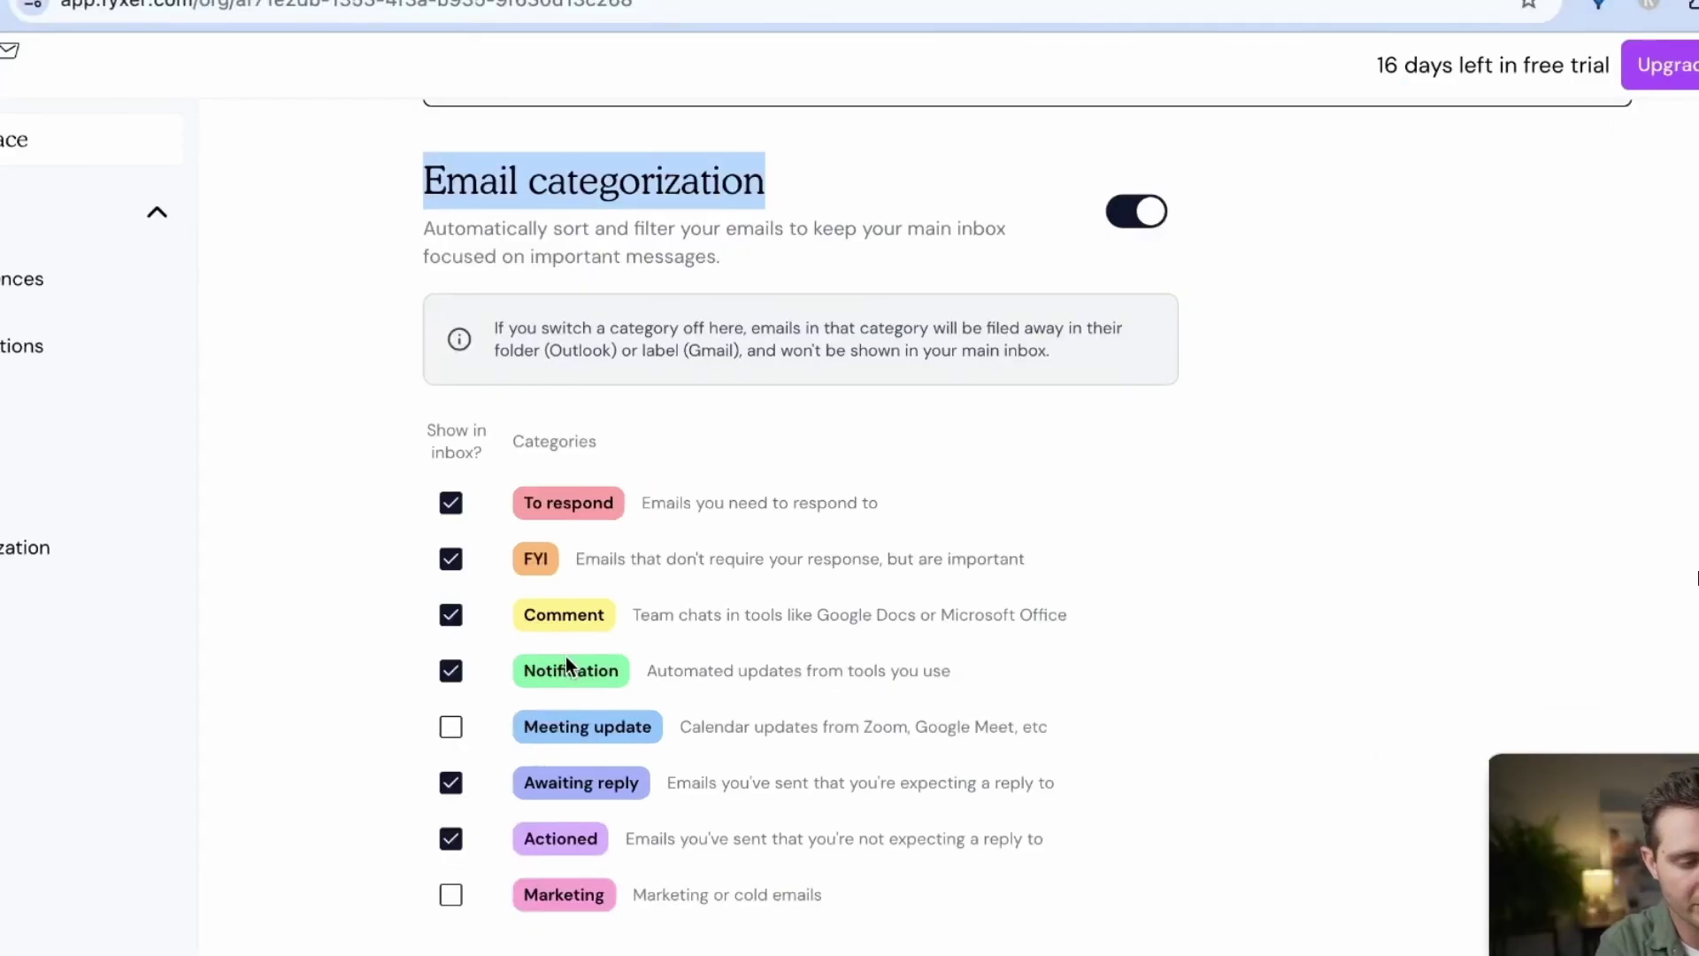
pyautogui.scroll(-7, 566, 657)
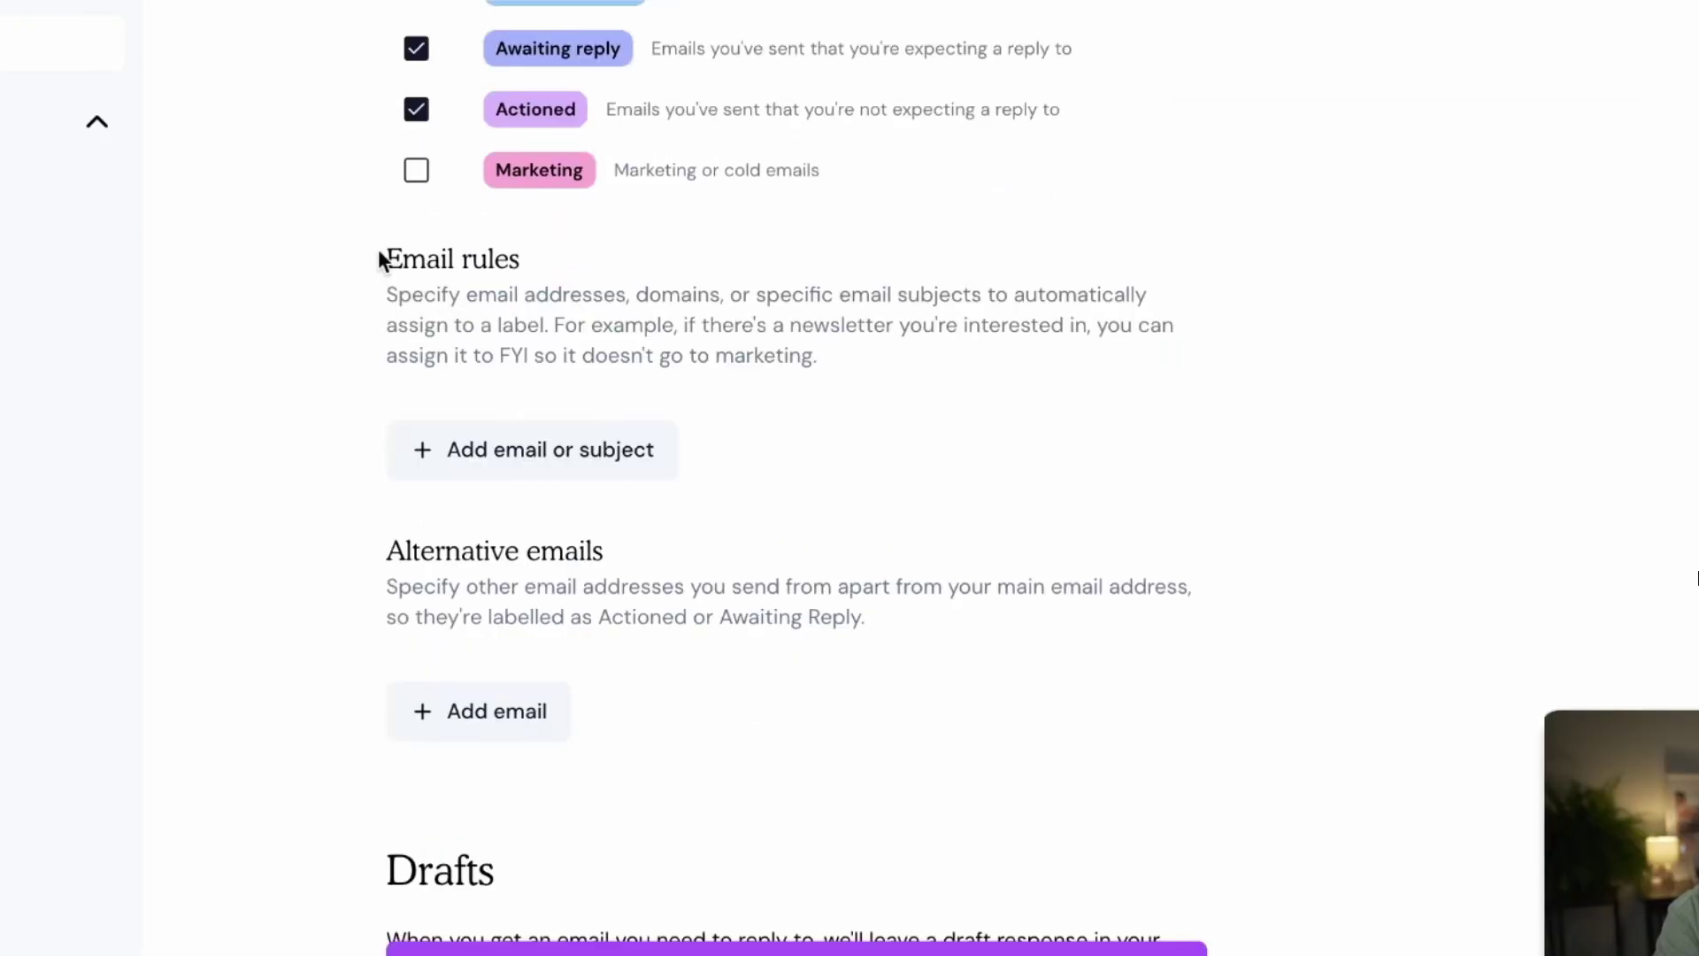
pyautogui.moveTo(418, 337); pyautogui.dragTo(749, 559)
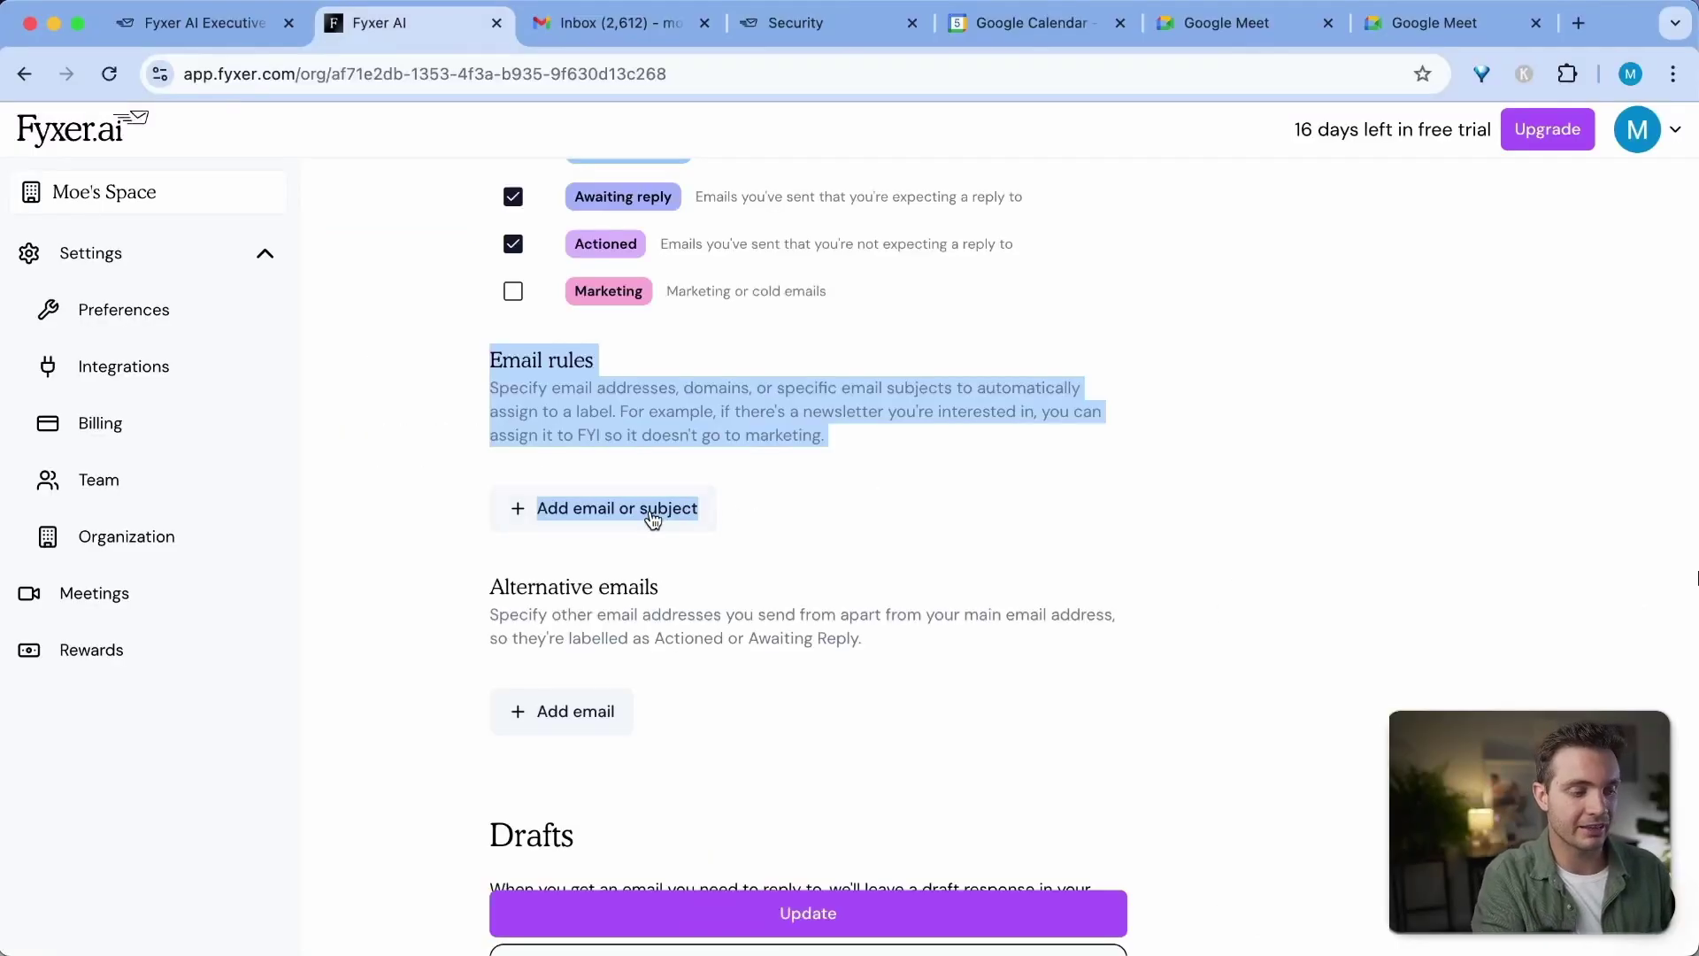
pyautogui.click(652, 519)
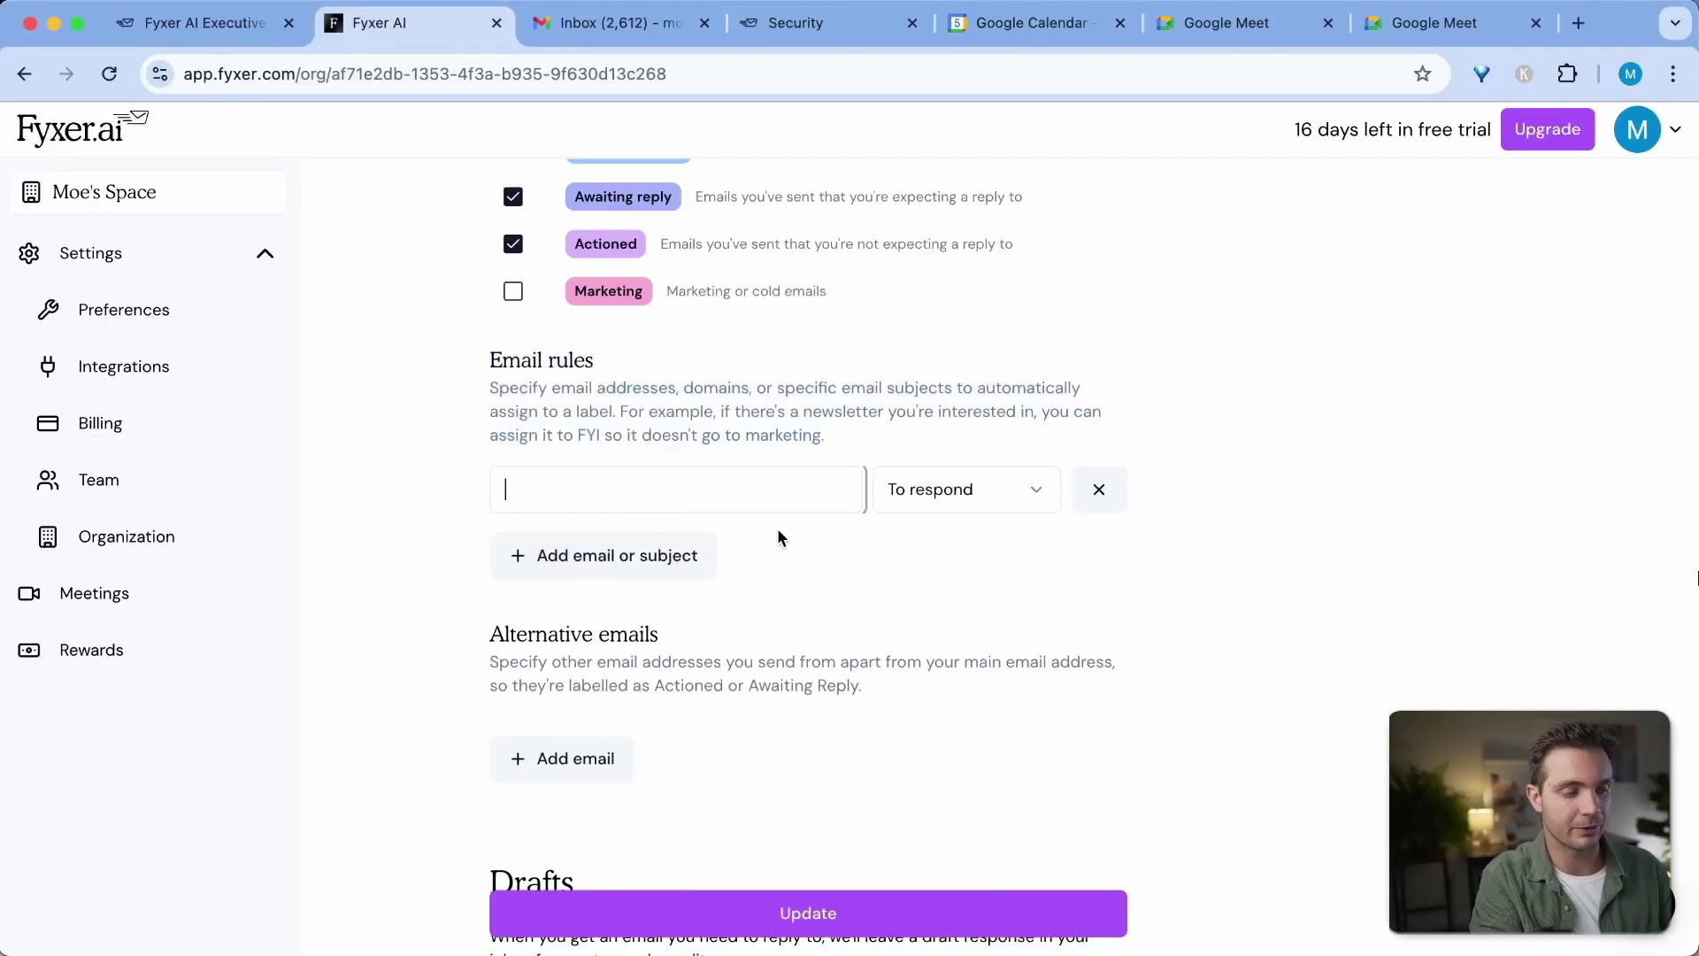
pyautogui.click(975, 502)
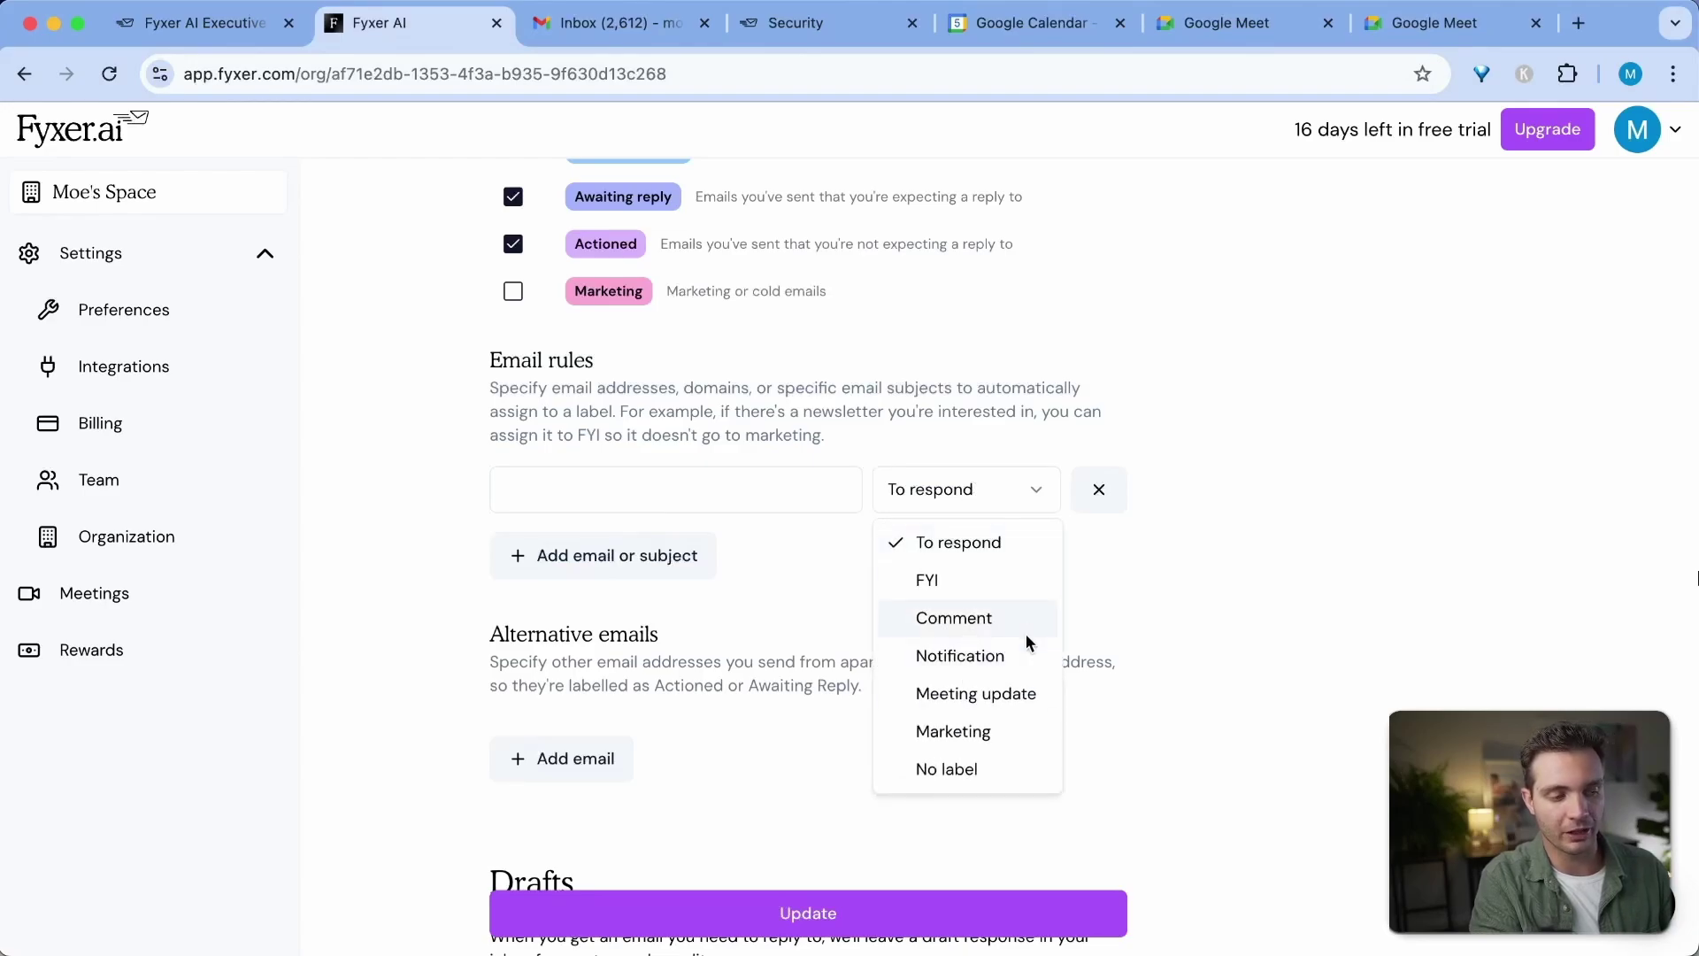
pyautogui.click(1273, 552)
pyautogui.scroll(-3, 1273, 549)
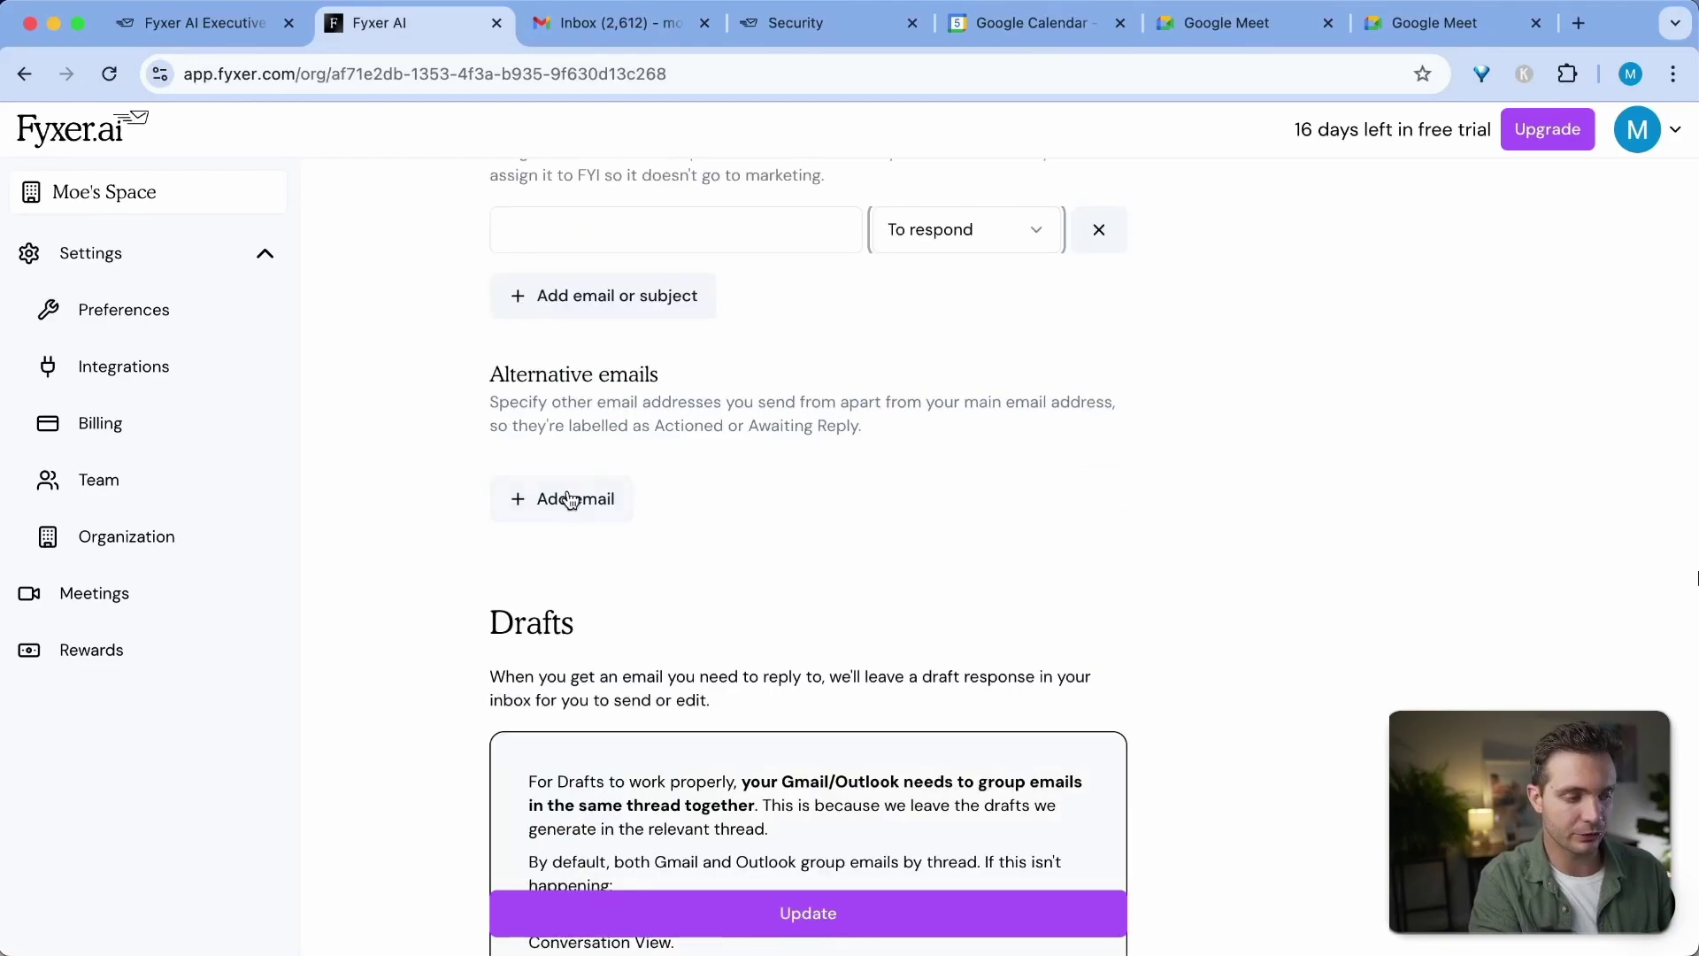
pyautogui.scroll(-4, 741, 540)
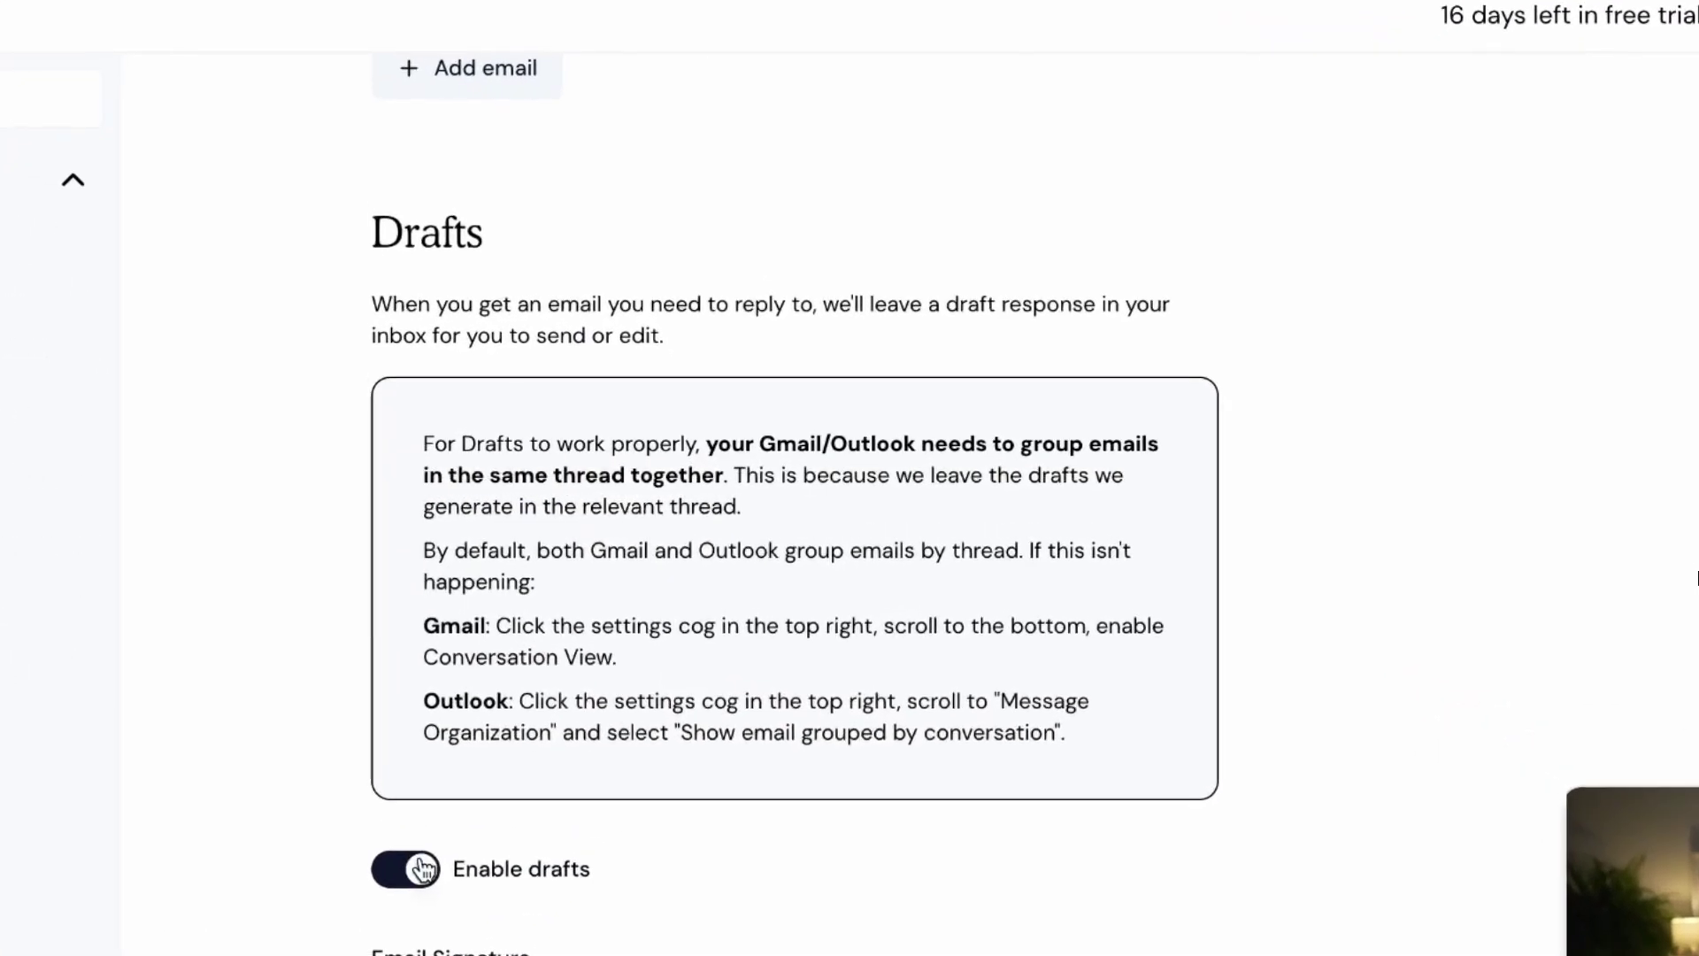
pyautogui.click(423, 955)
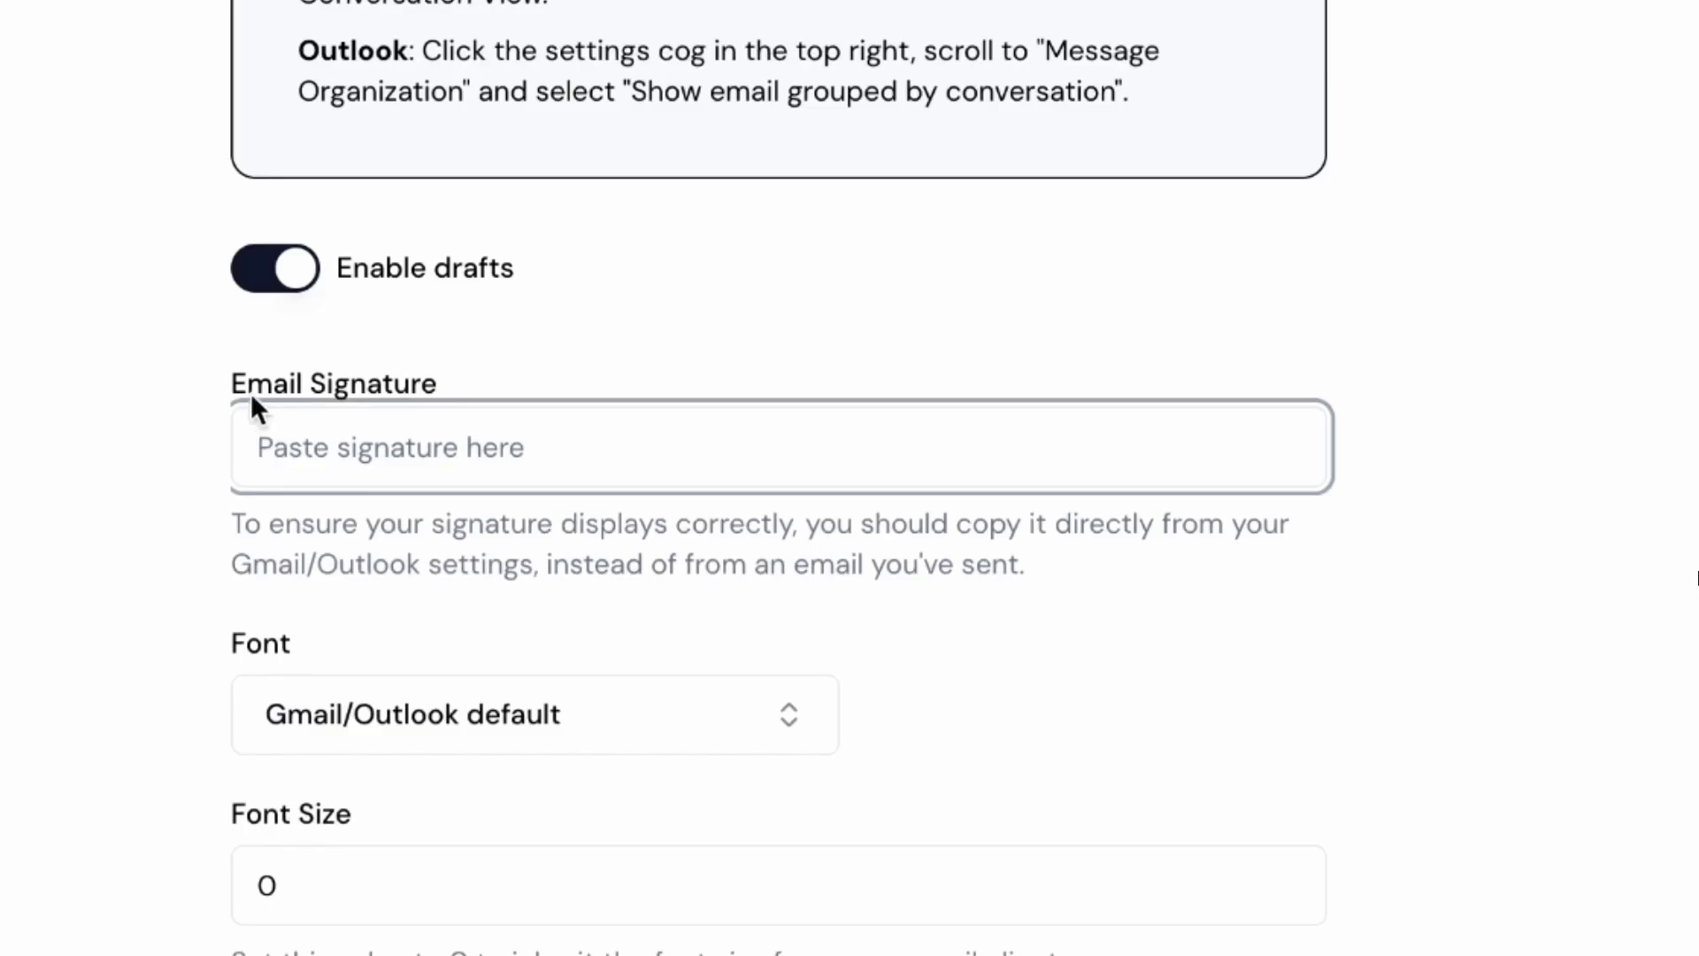
pyautogui.tripleClick(252, 391)
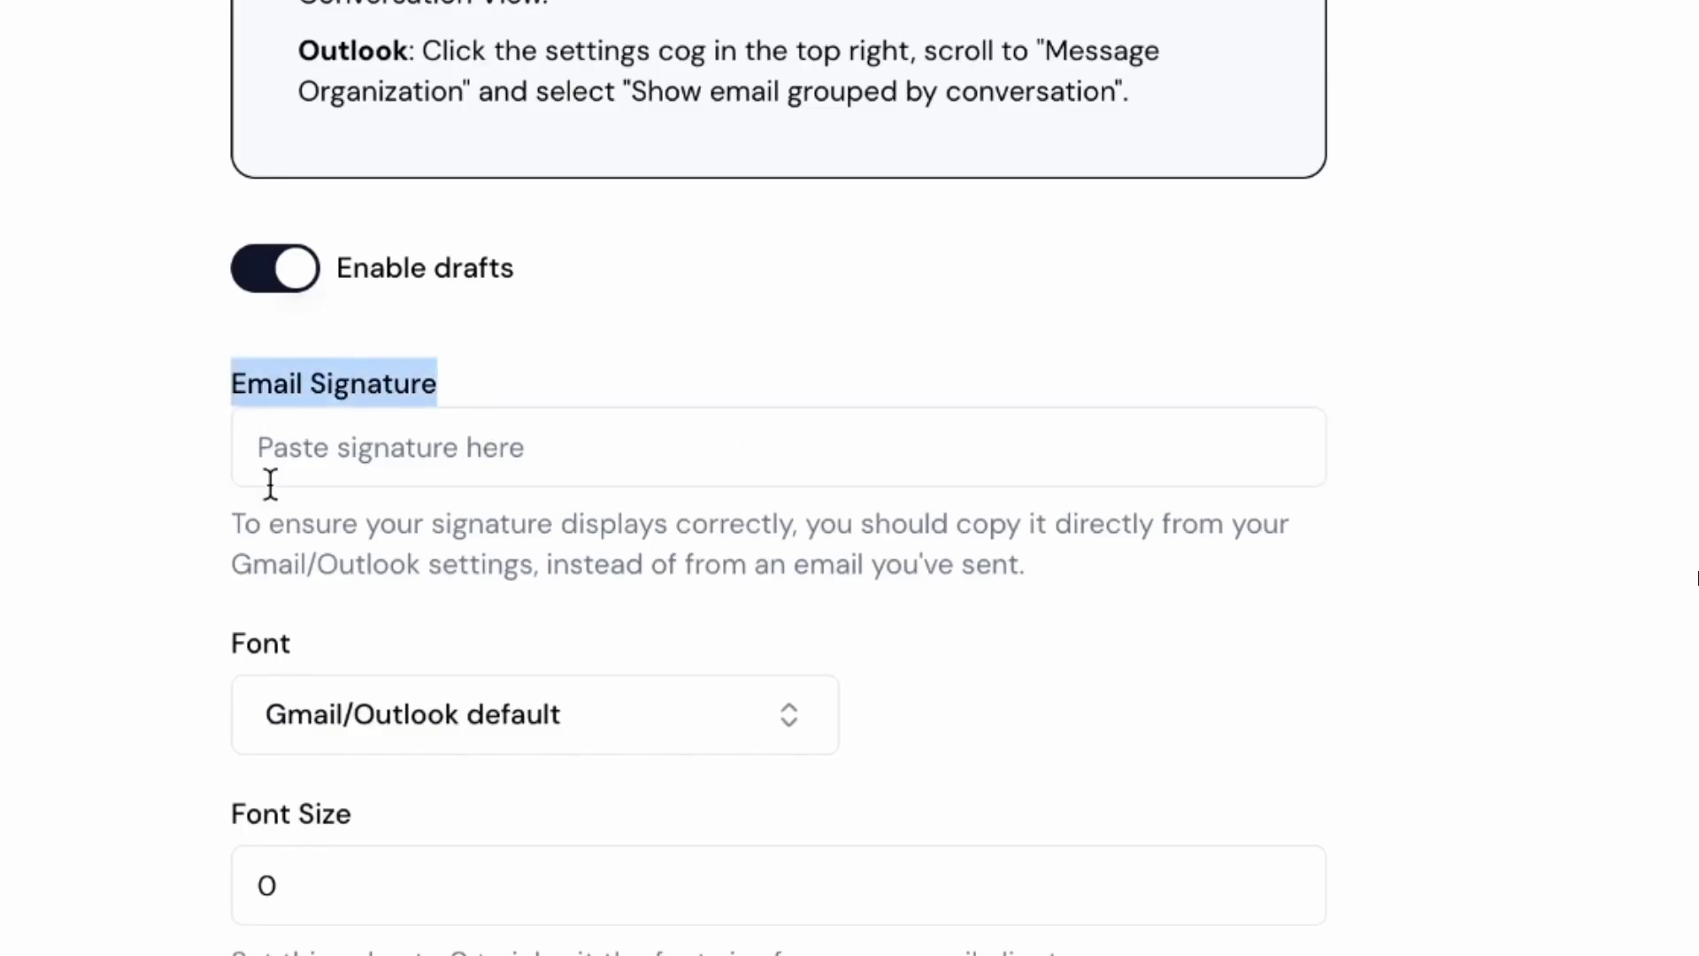
pyautogui.moveTo(280, 564); pyautogui.dragTo(770, 564)
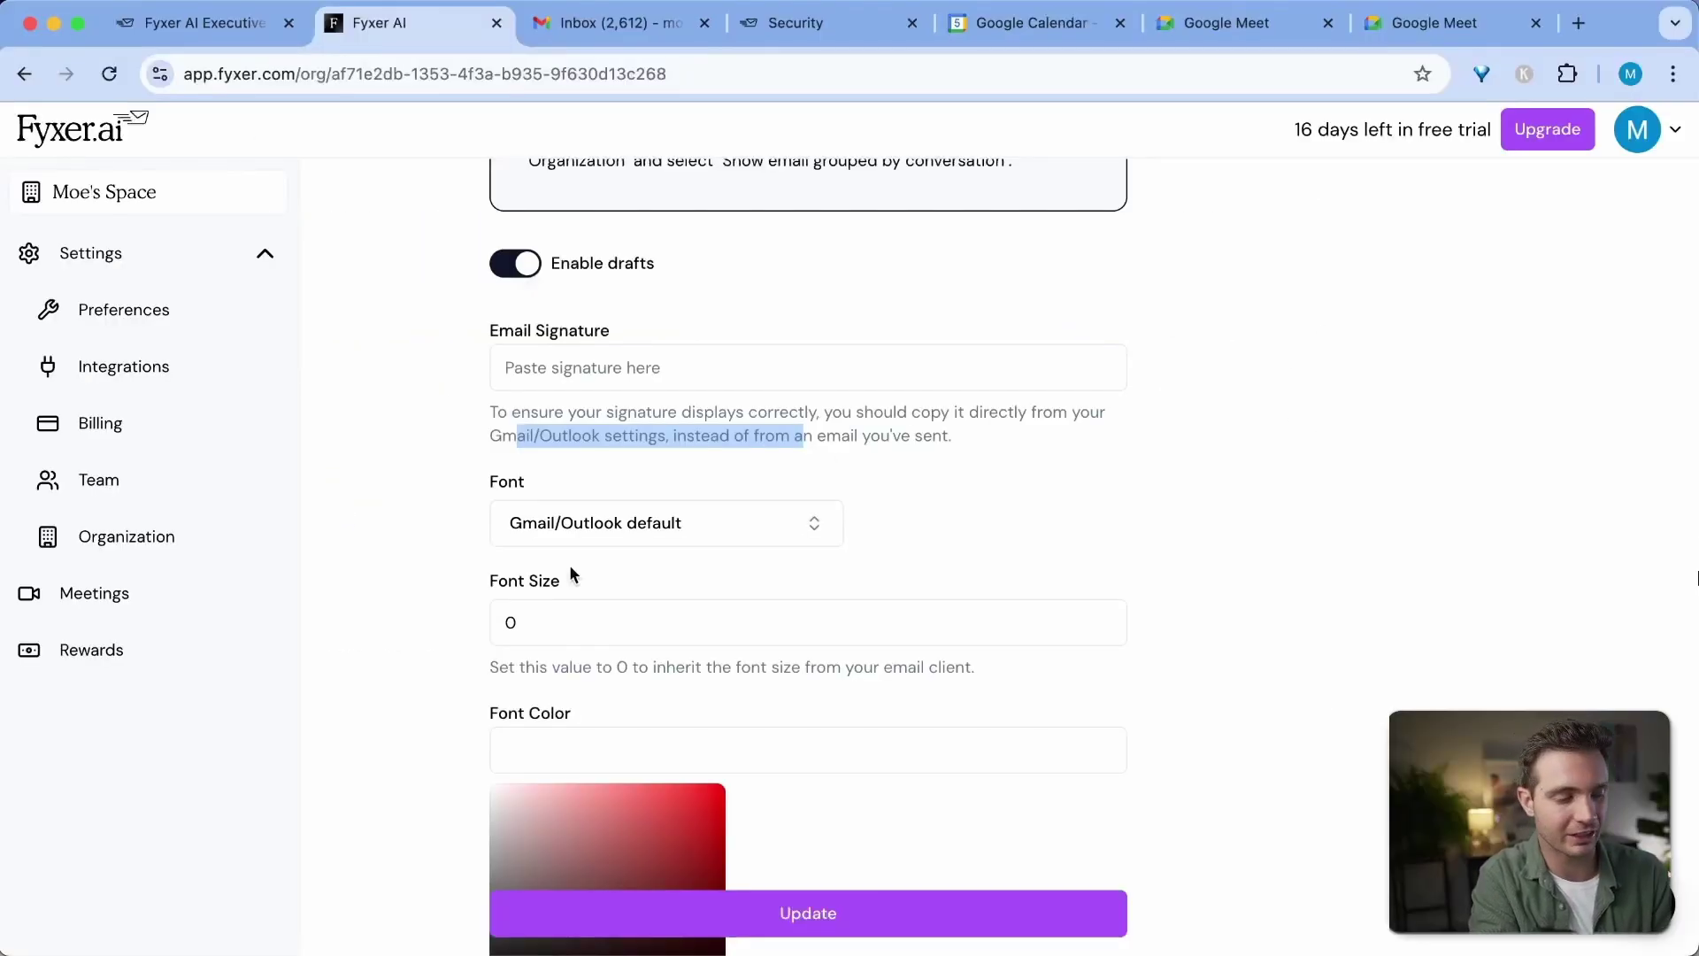
pyautogui.scroll(-2, 570, 567)
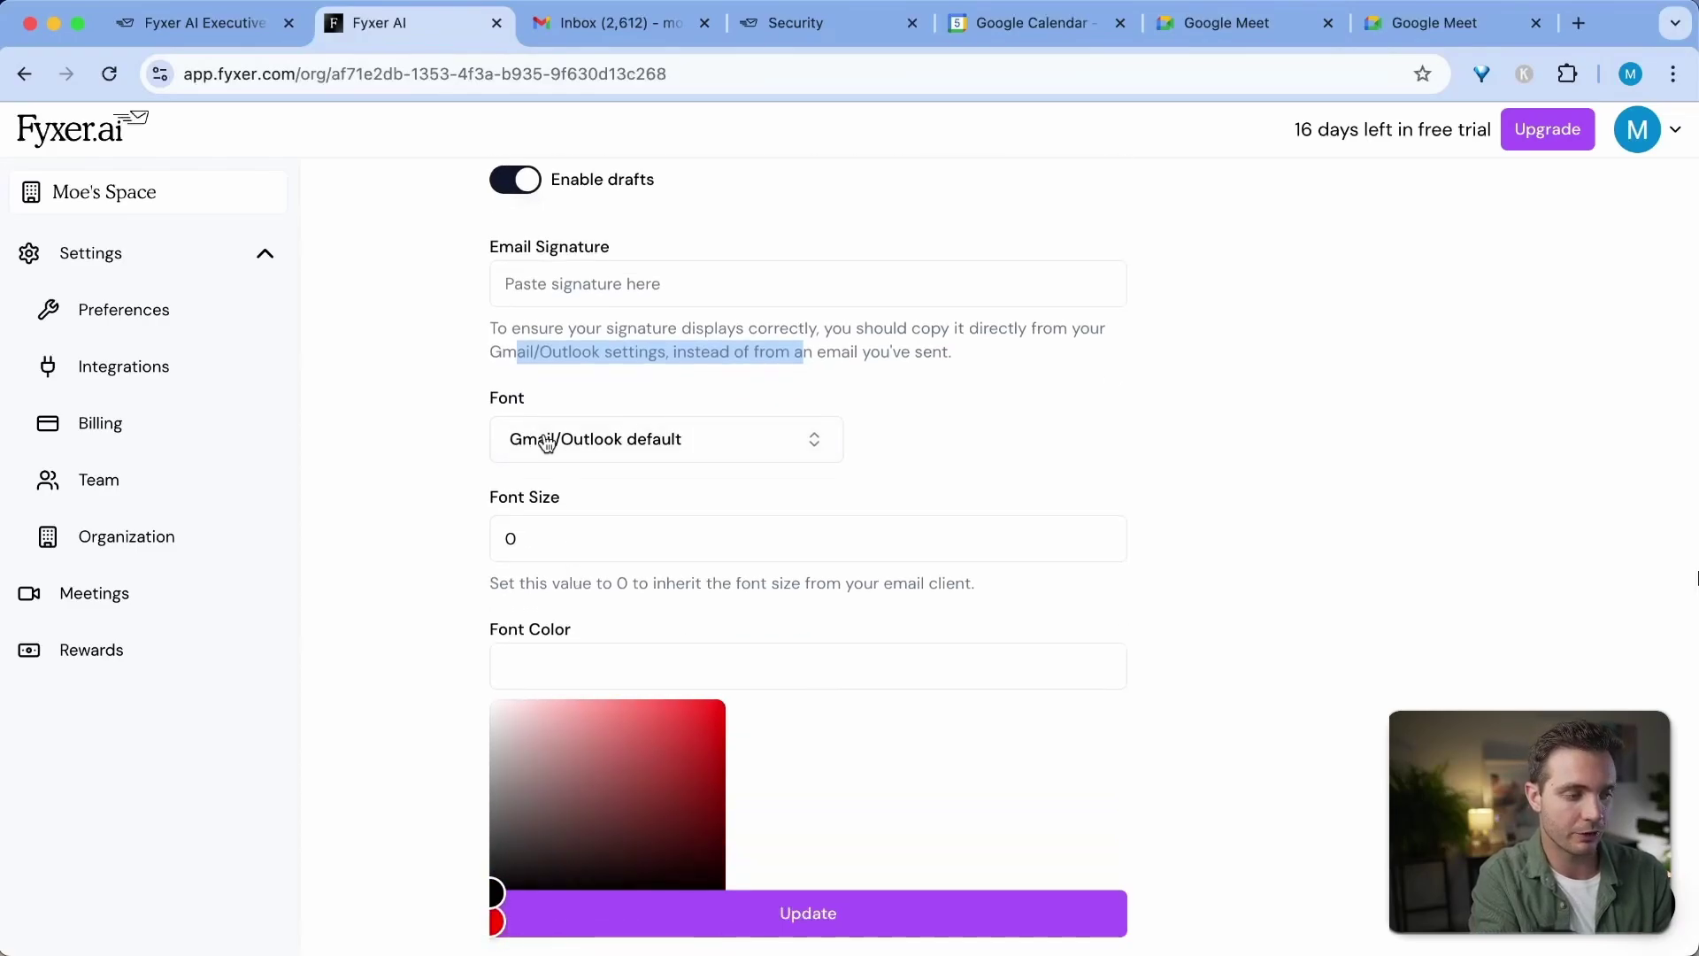
pyautogui.scroll(-6, 544, 553)
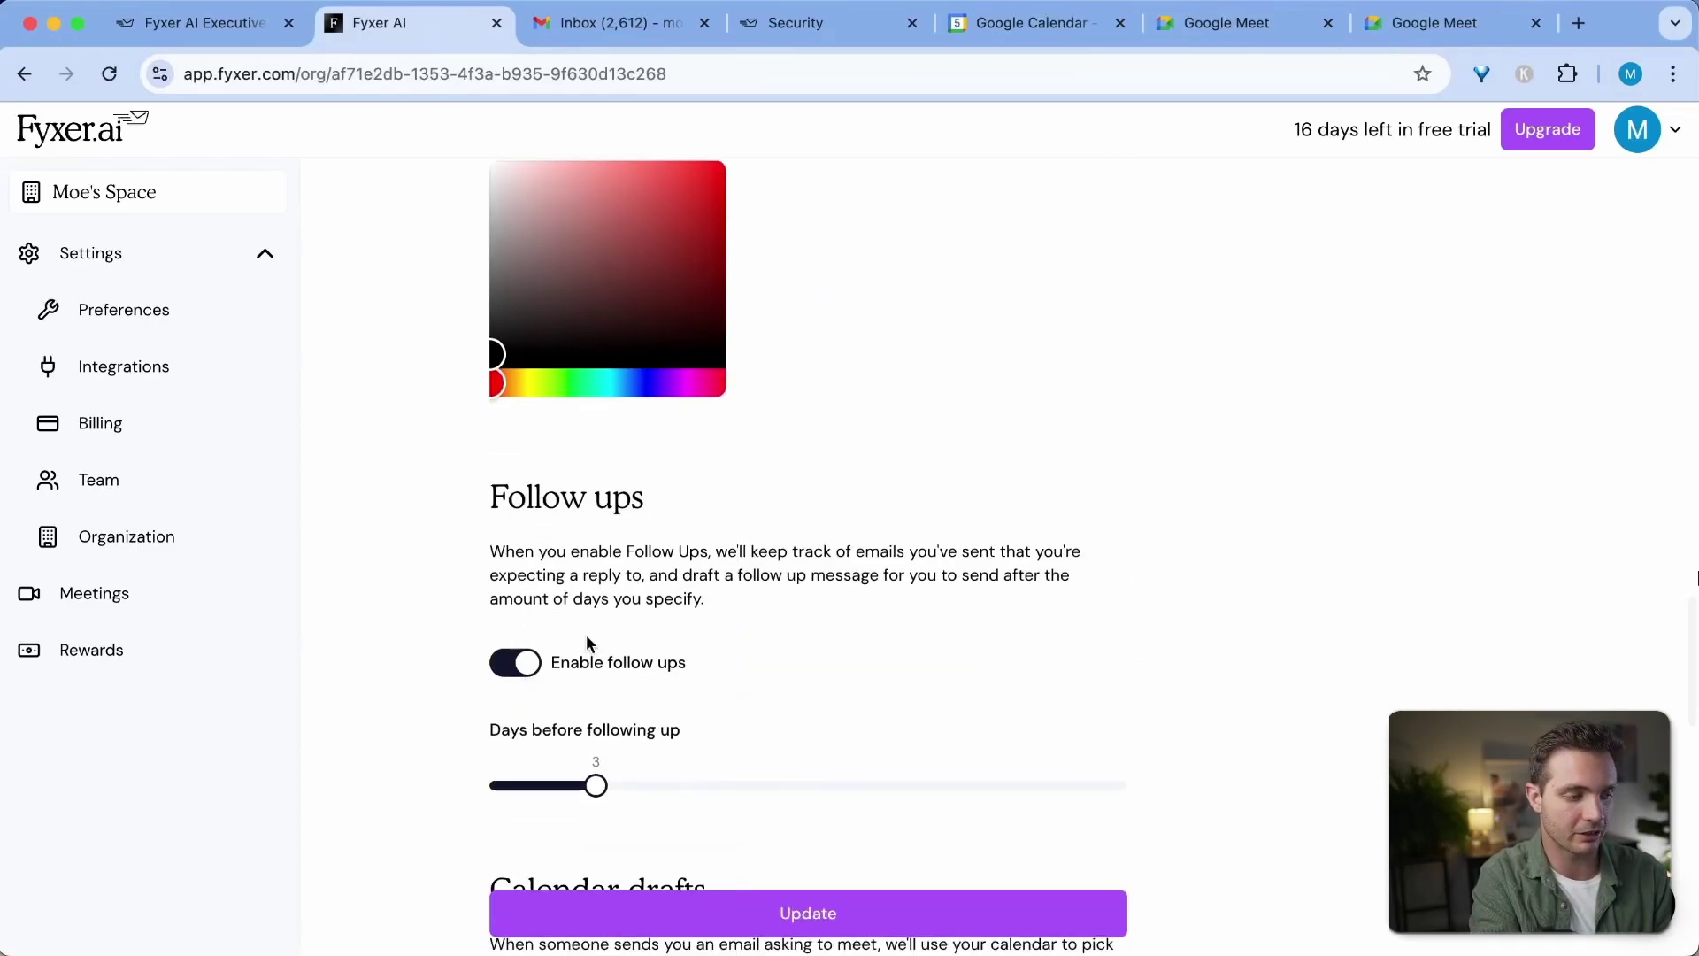
pyautogui.scroll(-1, 588, 643)
pyautogui.moveTo(490, 456); pyautogui.dragTo(768, 551)
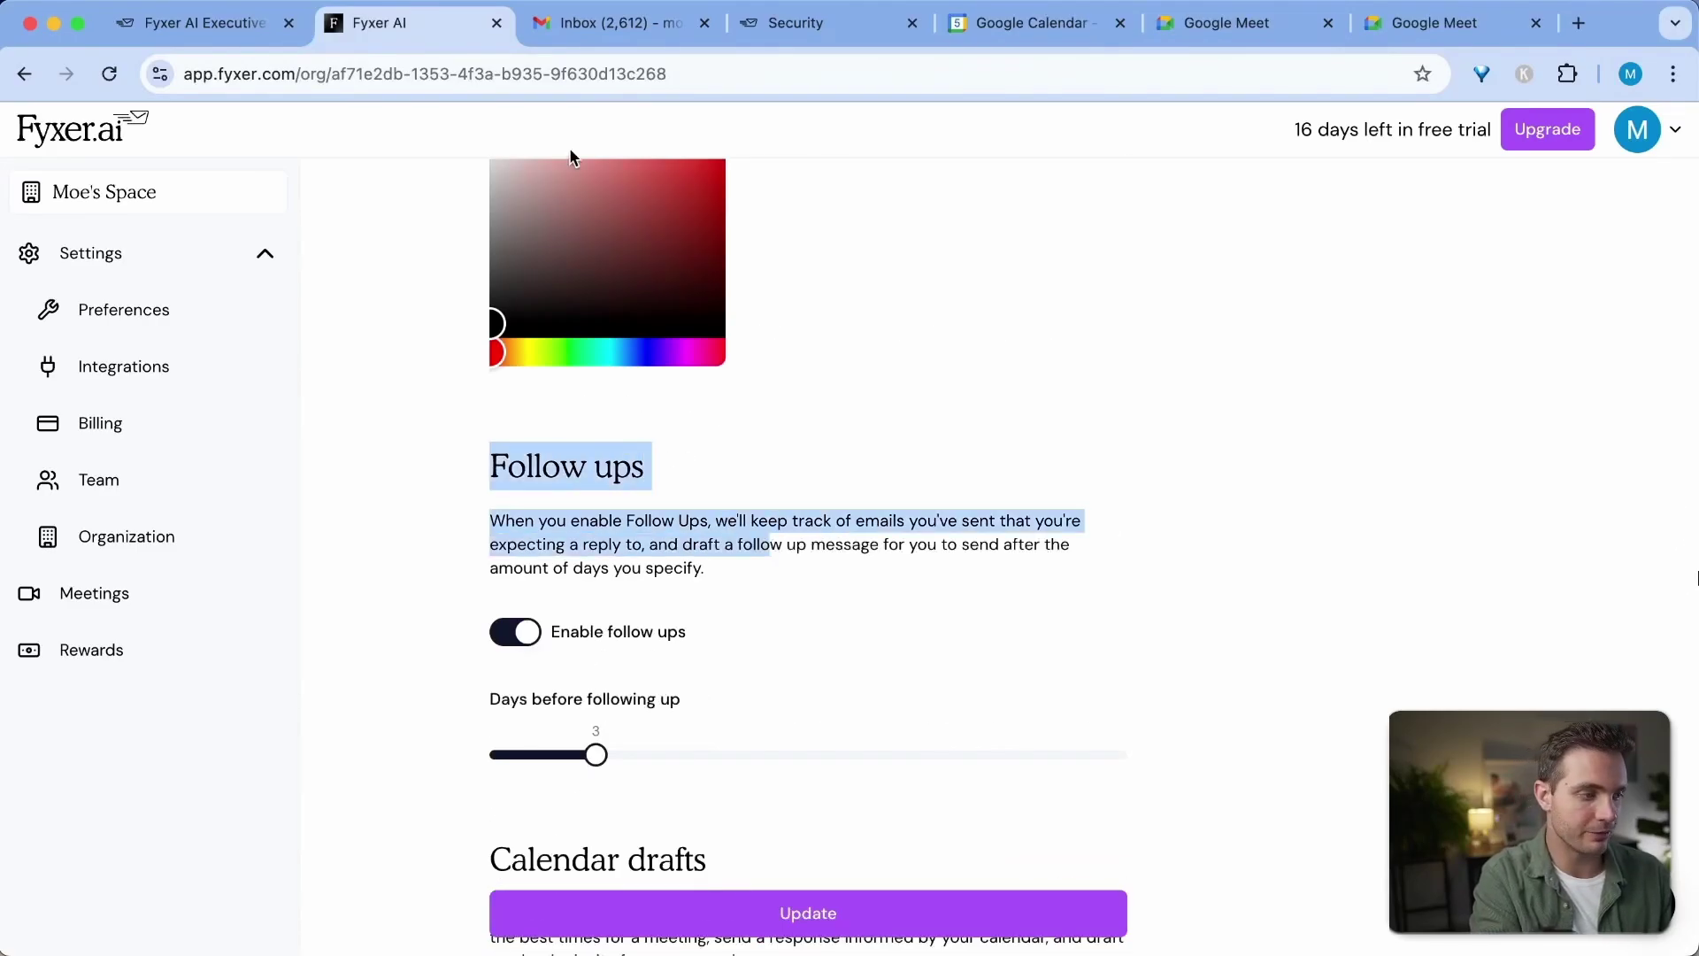
pyautogui.click(571, 25)
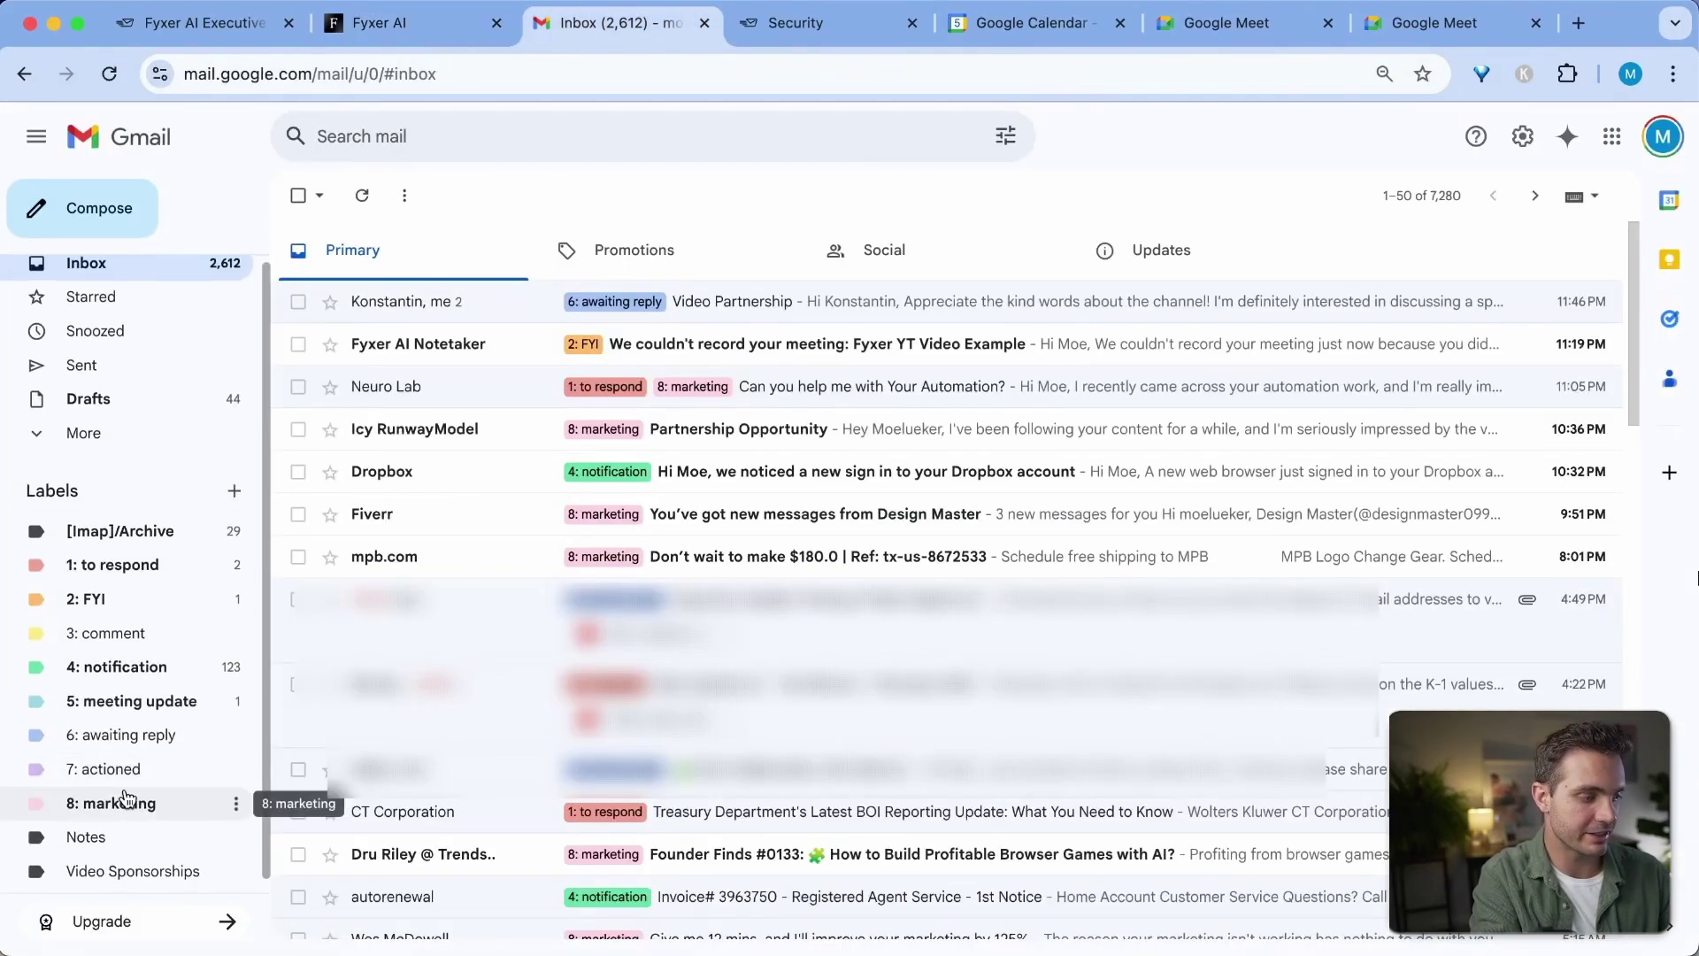
pyautogui.click(124, 734)
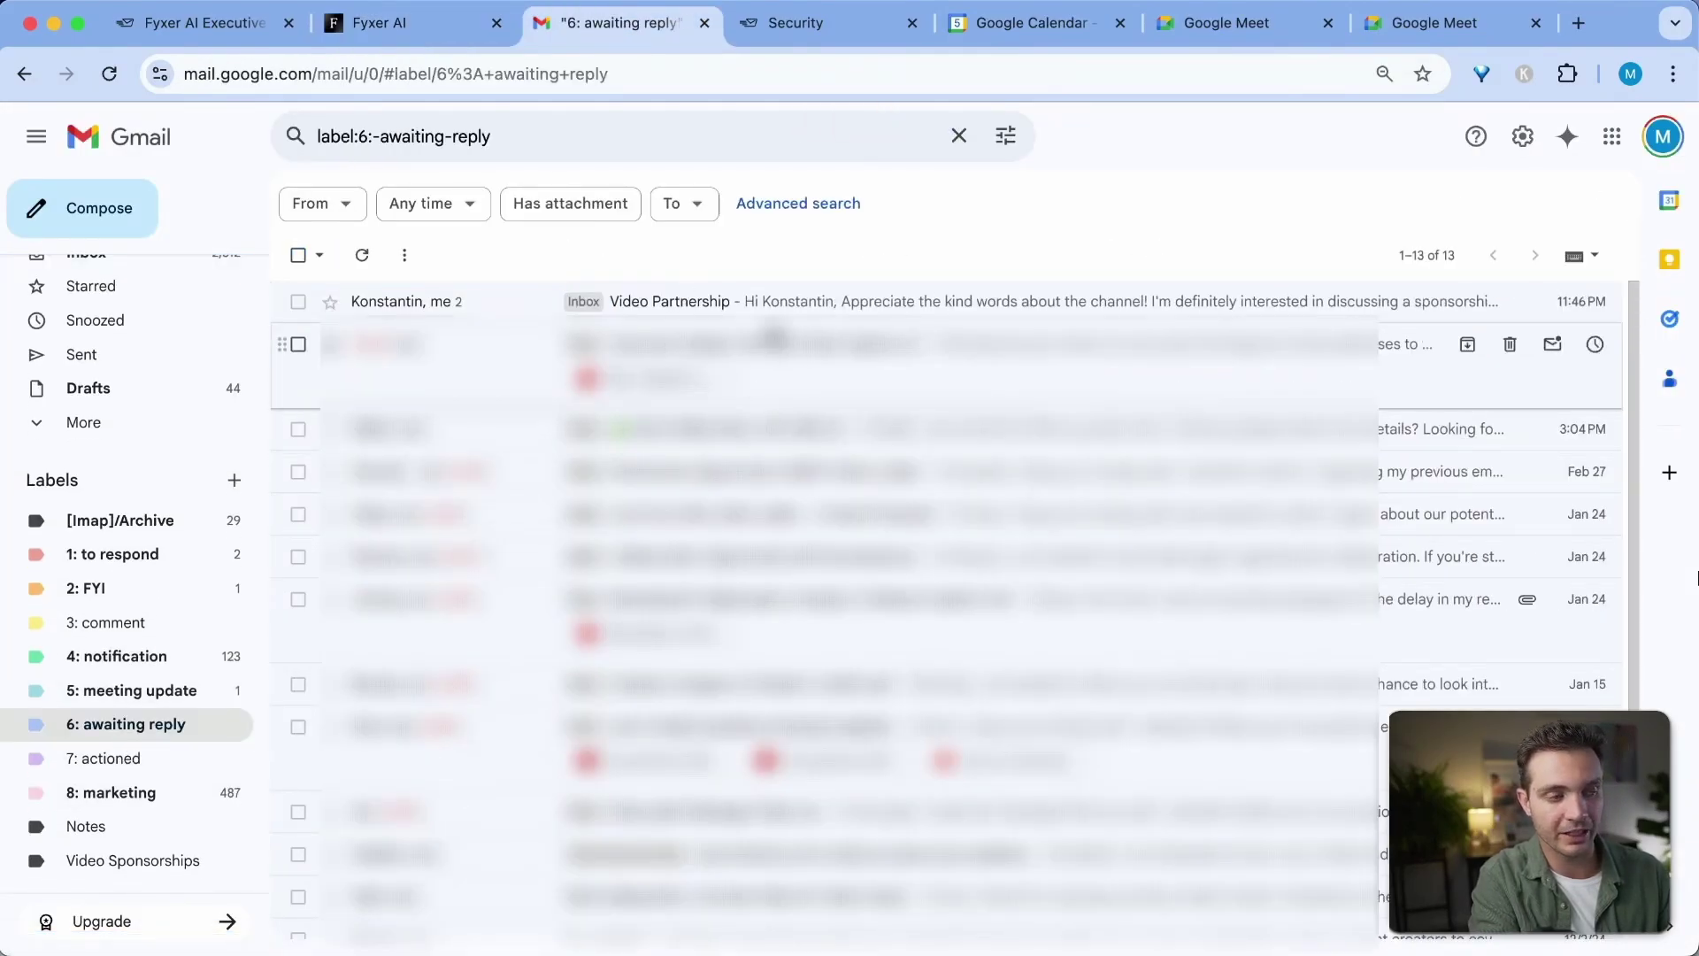
pyautogui.click(380, 23)
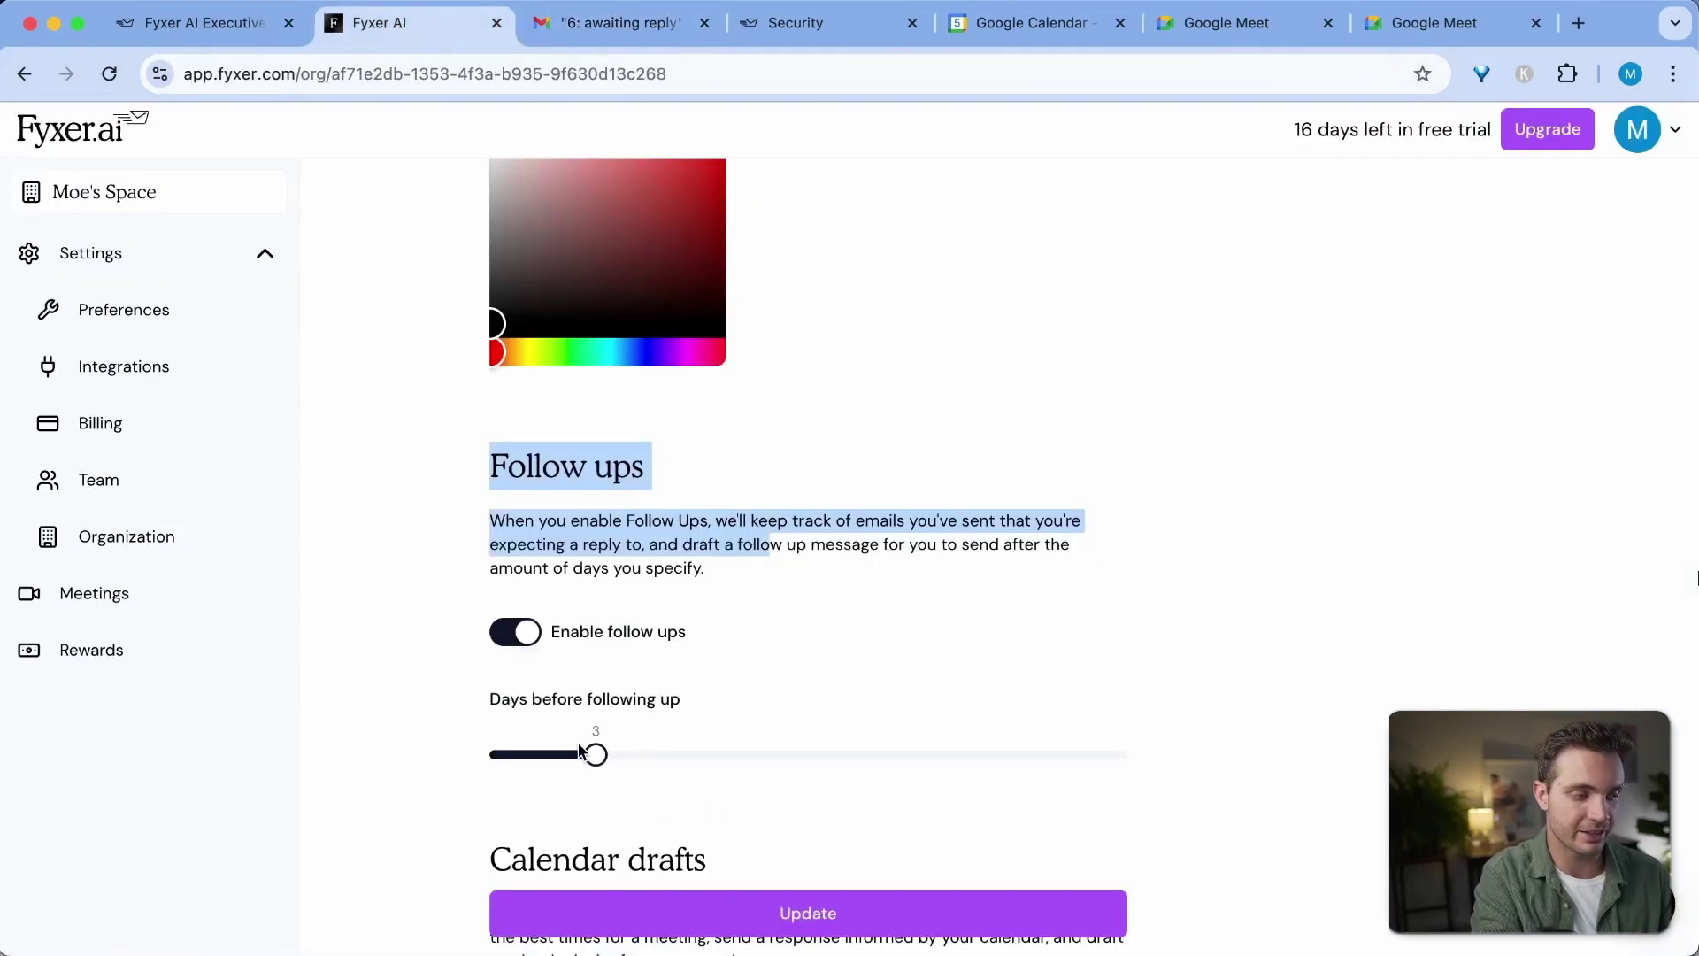
pyautogui.scroll(-3, 845, 500)
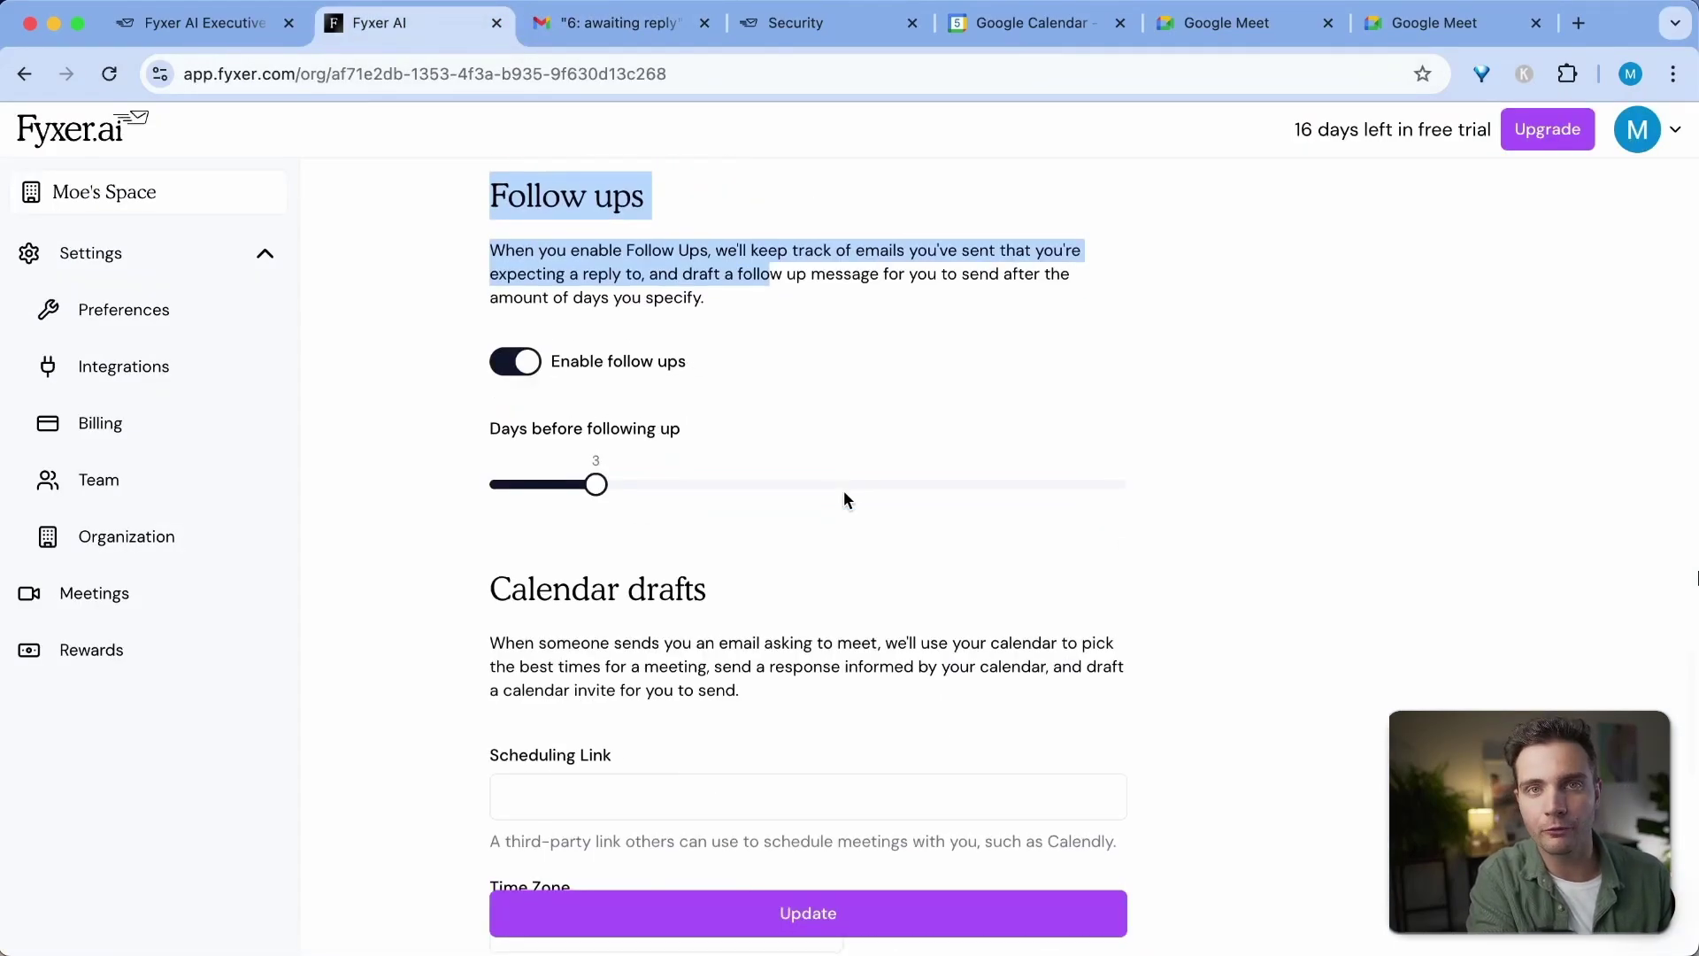
pyautogui.scroll(-4, 843, 490)
pyautogui.click(582, 462)
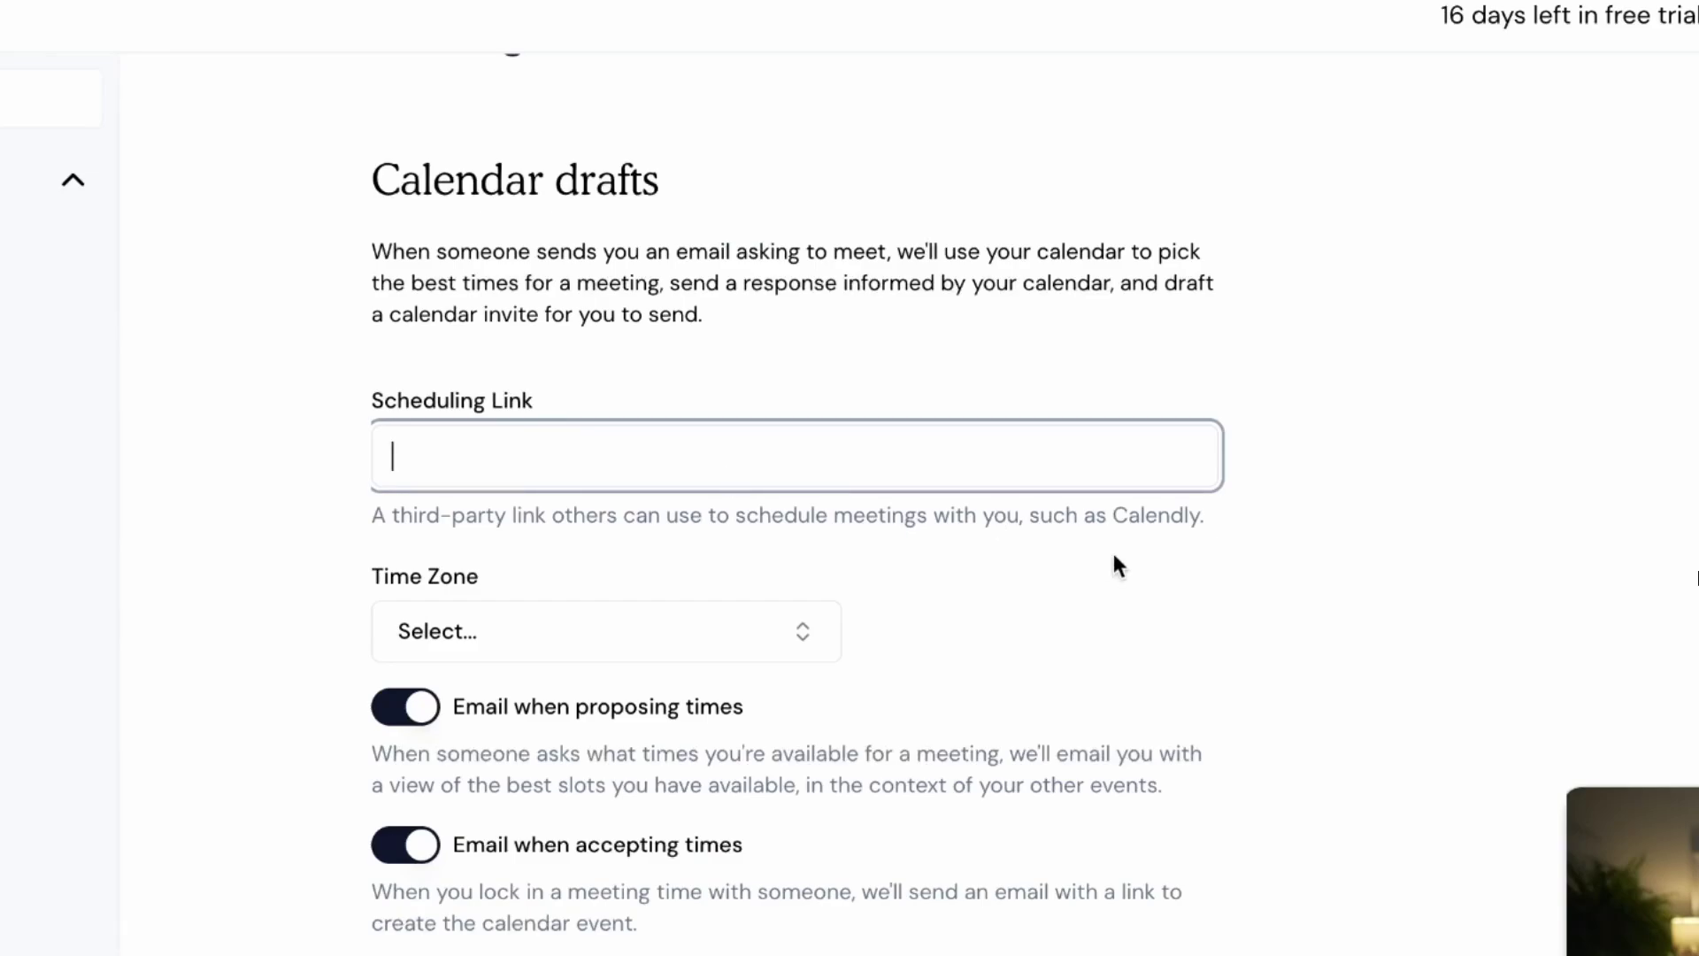
pyautogui.doubleClick(1177, 509)
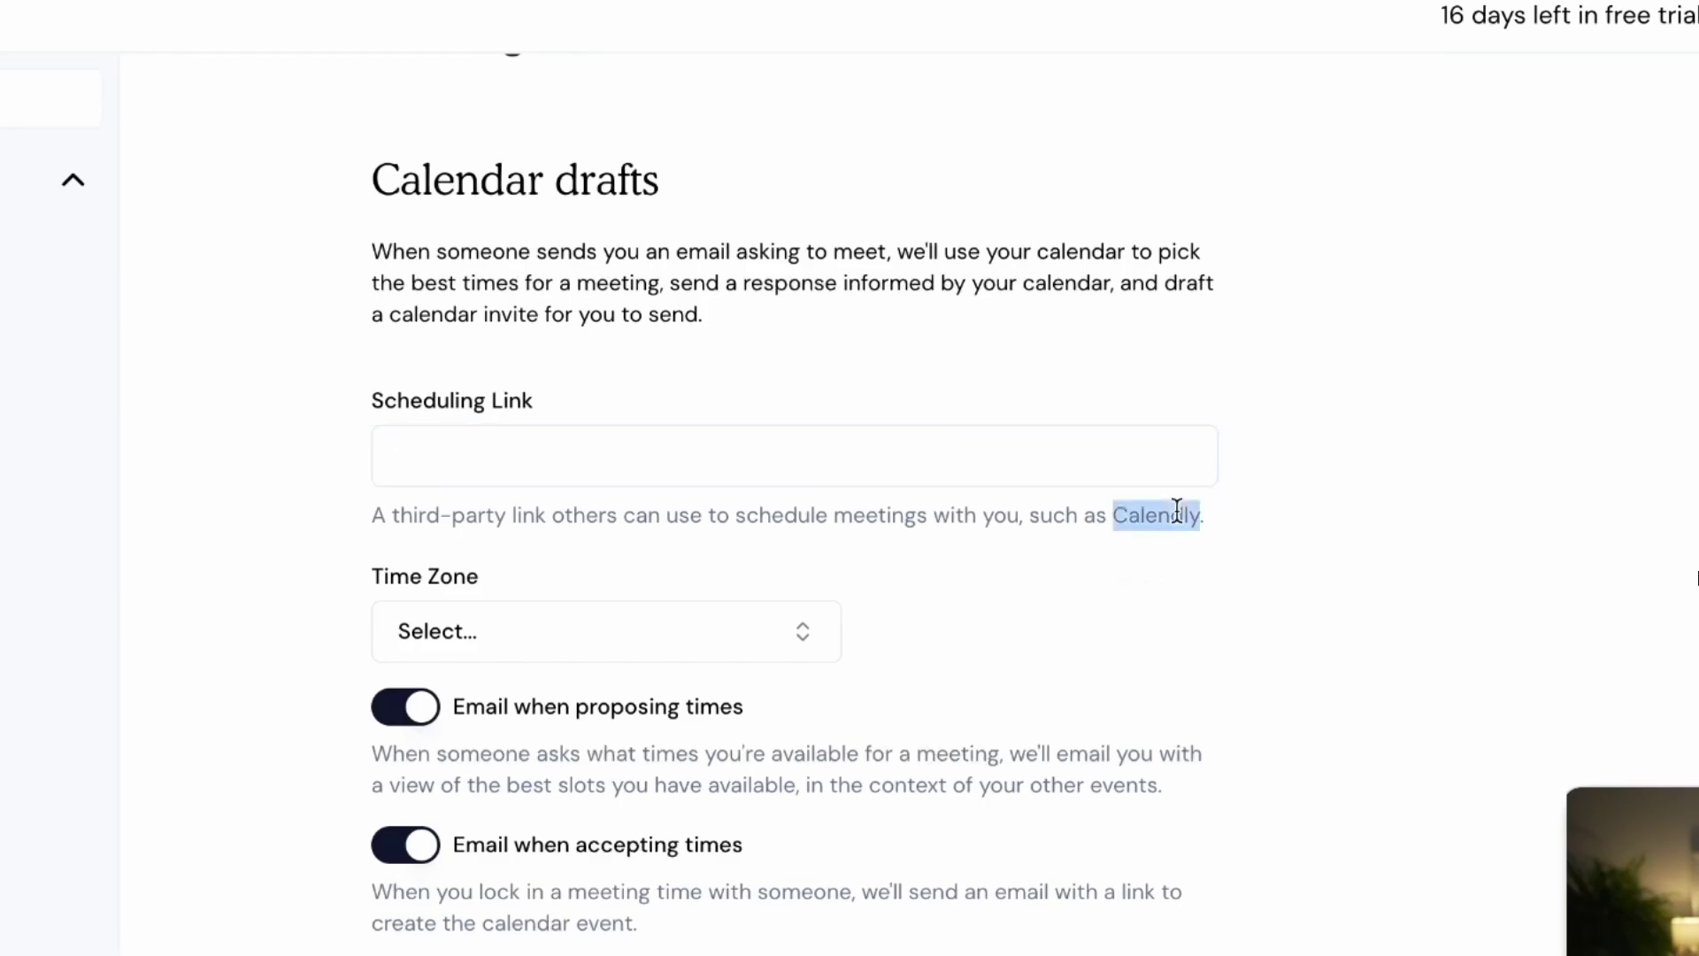
pyautogui.click(773, 457)
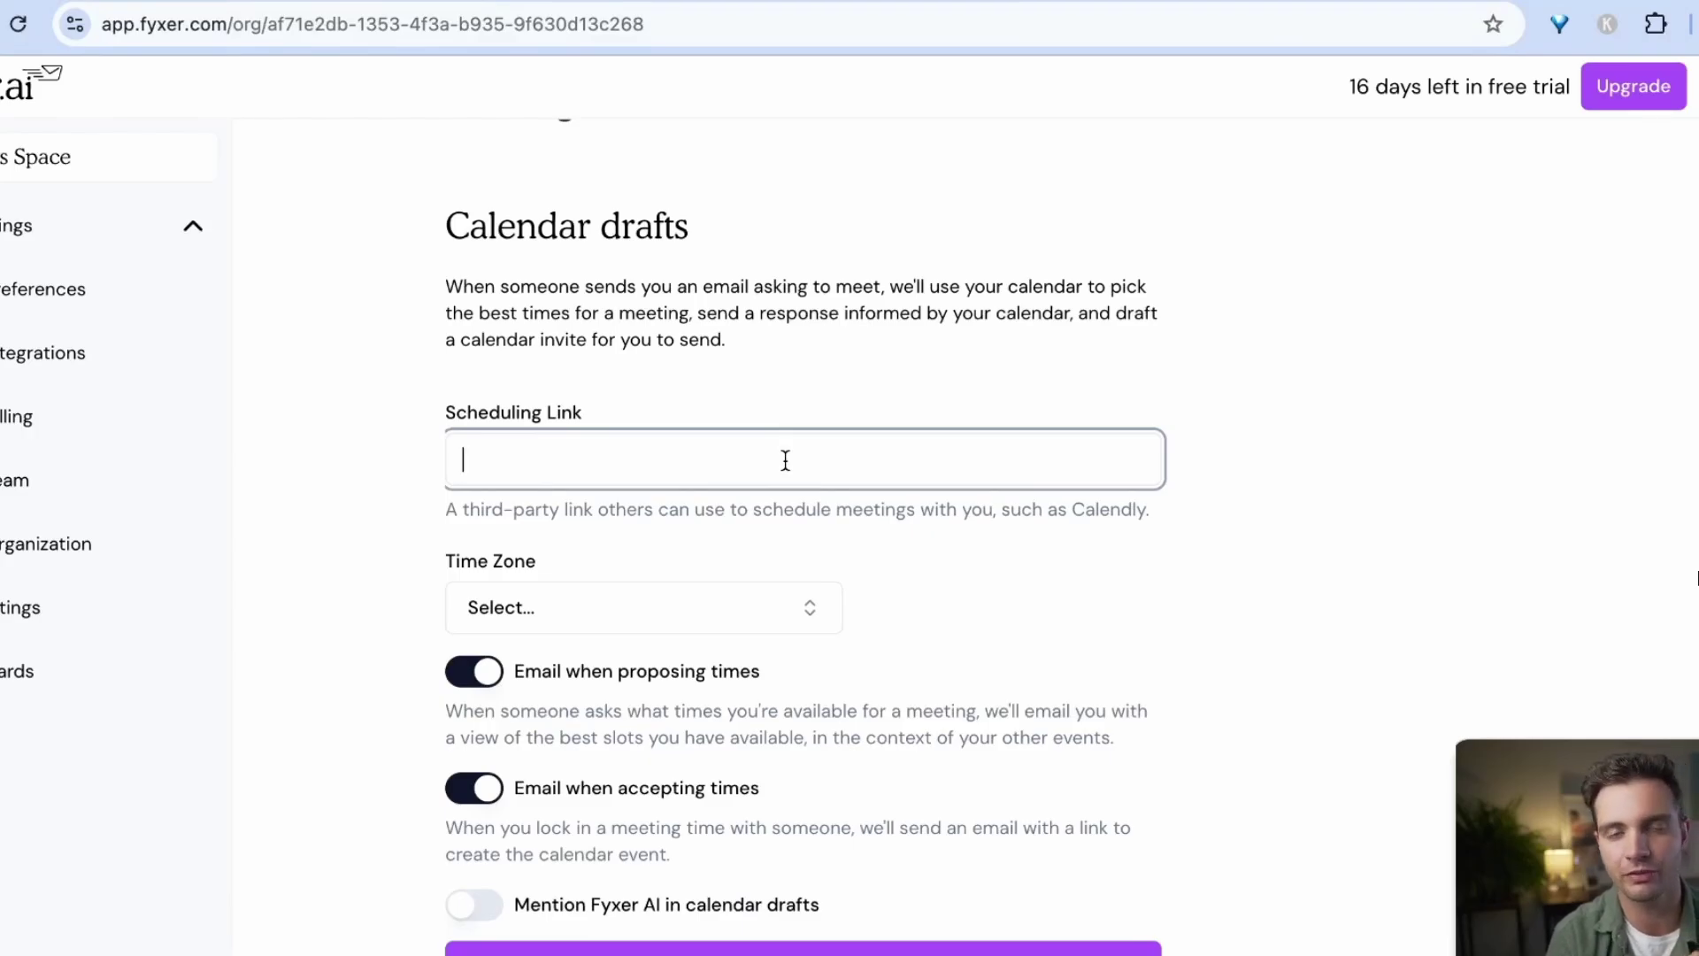
pyautogui.scroll(-2, 522, 608)
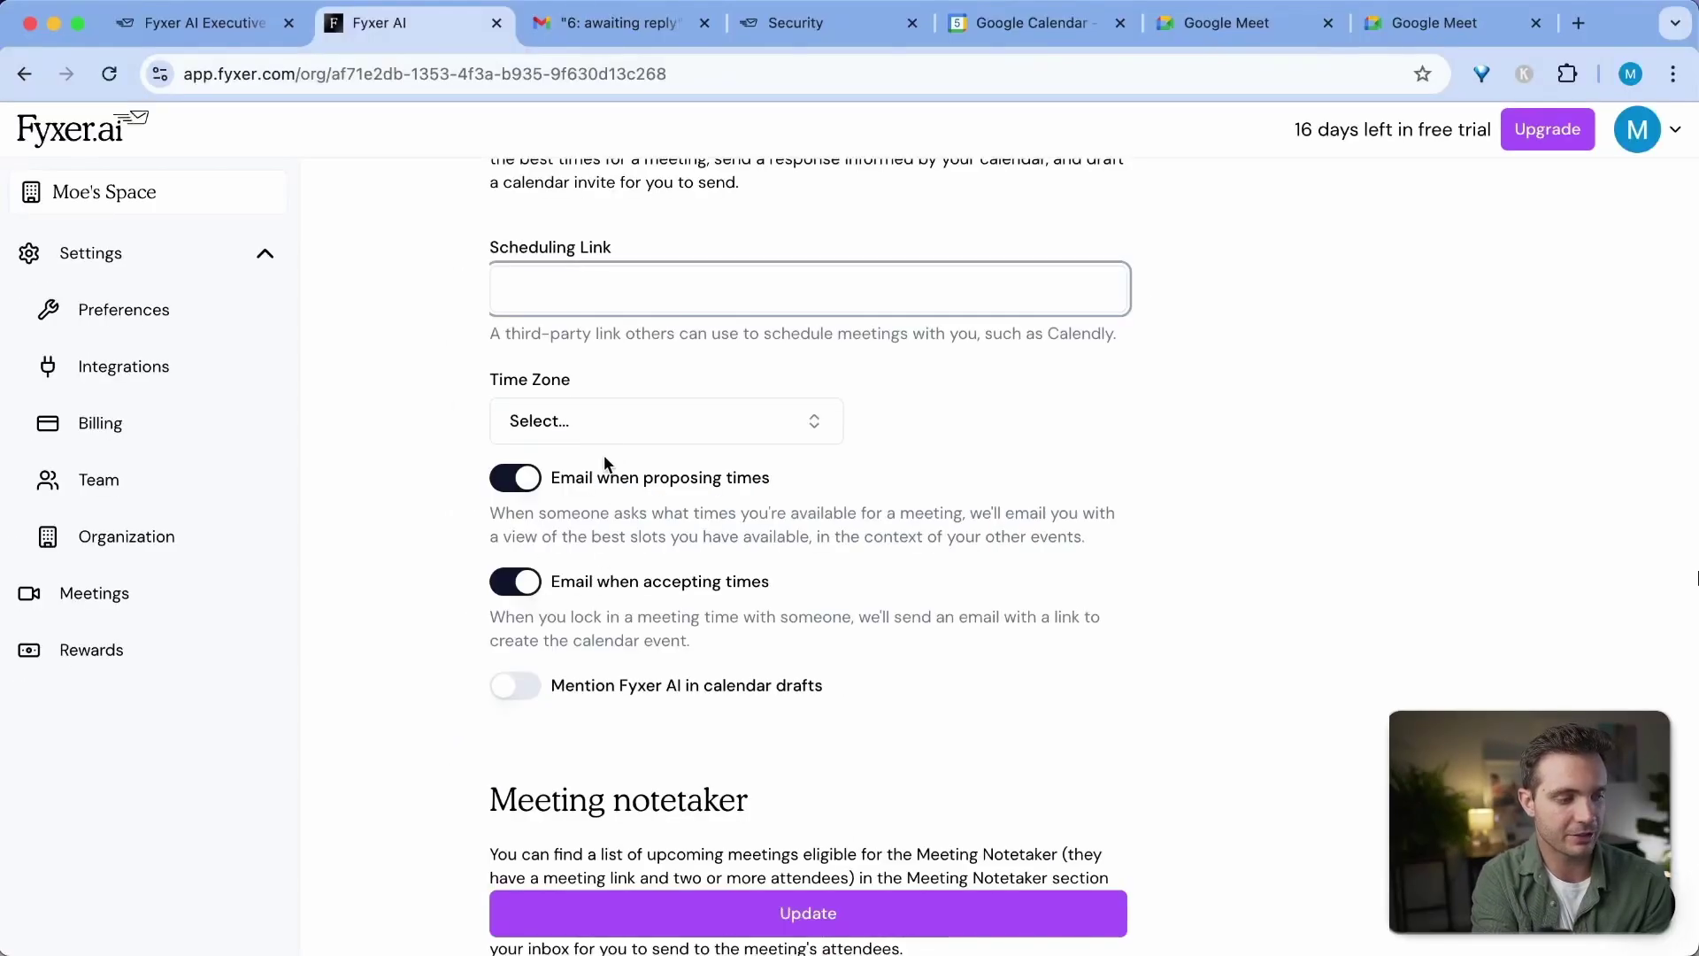
pyautogui.scroll(-1, 610, 496)
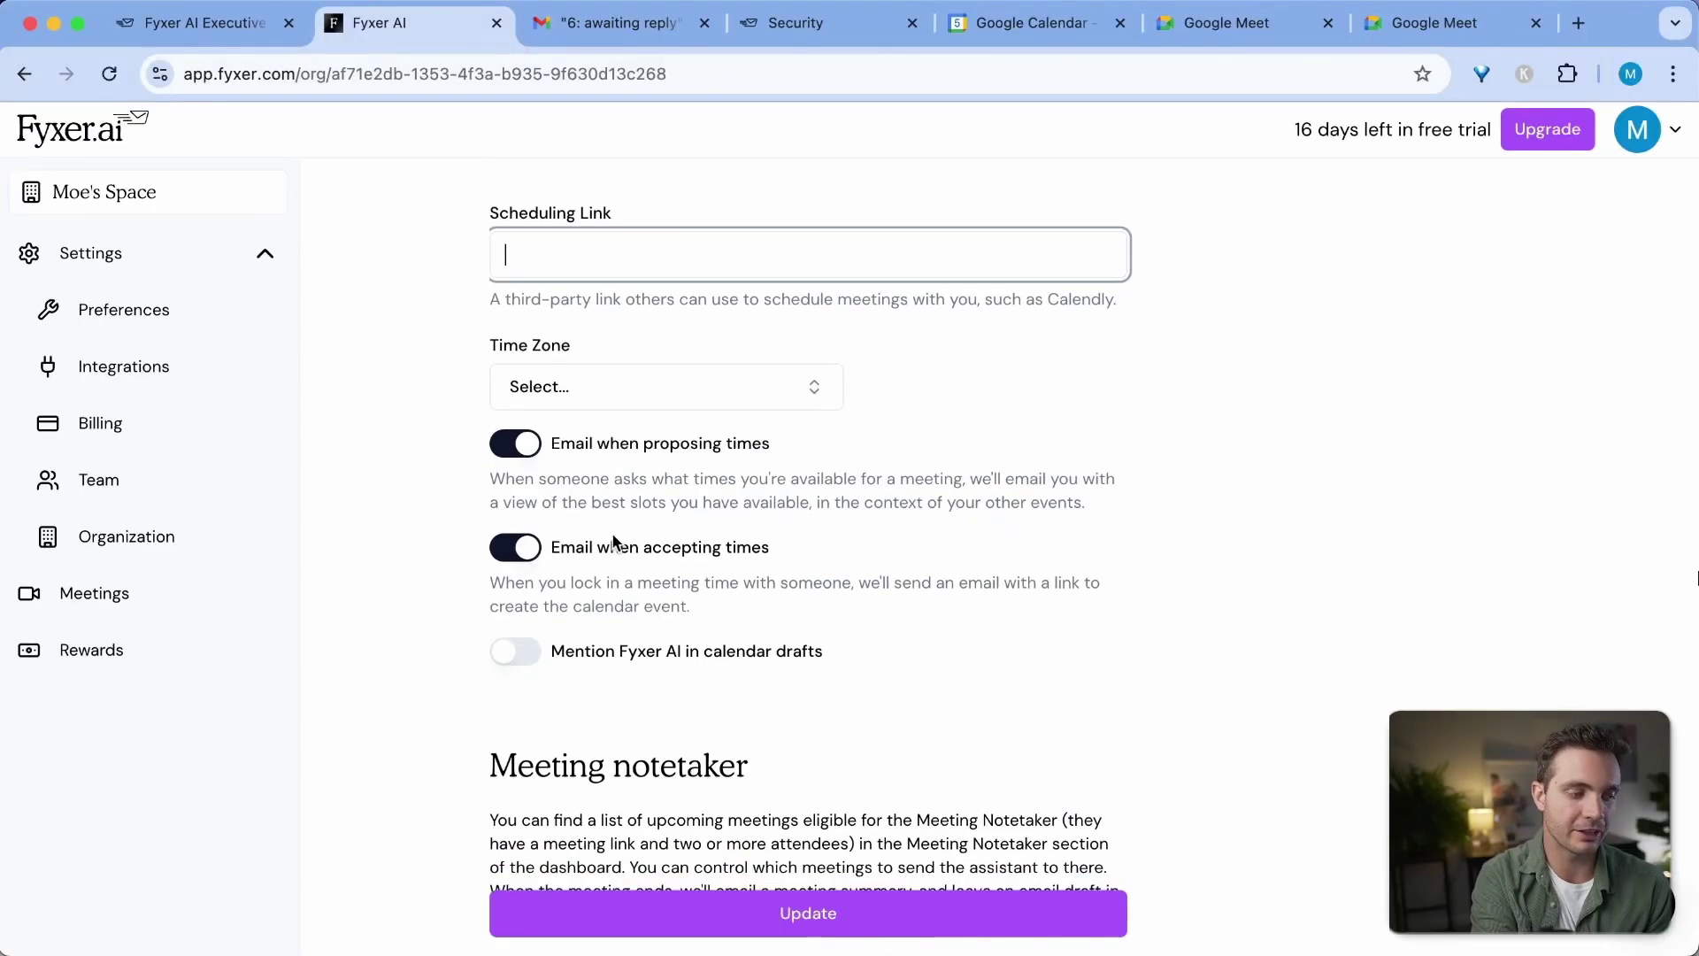
pyautogui.scroll(-5, 621, 484)
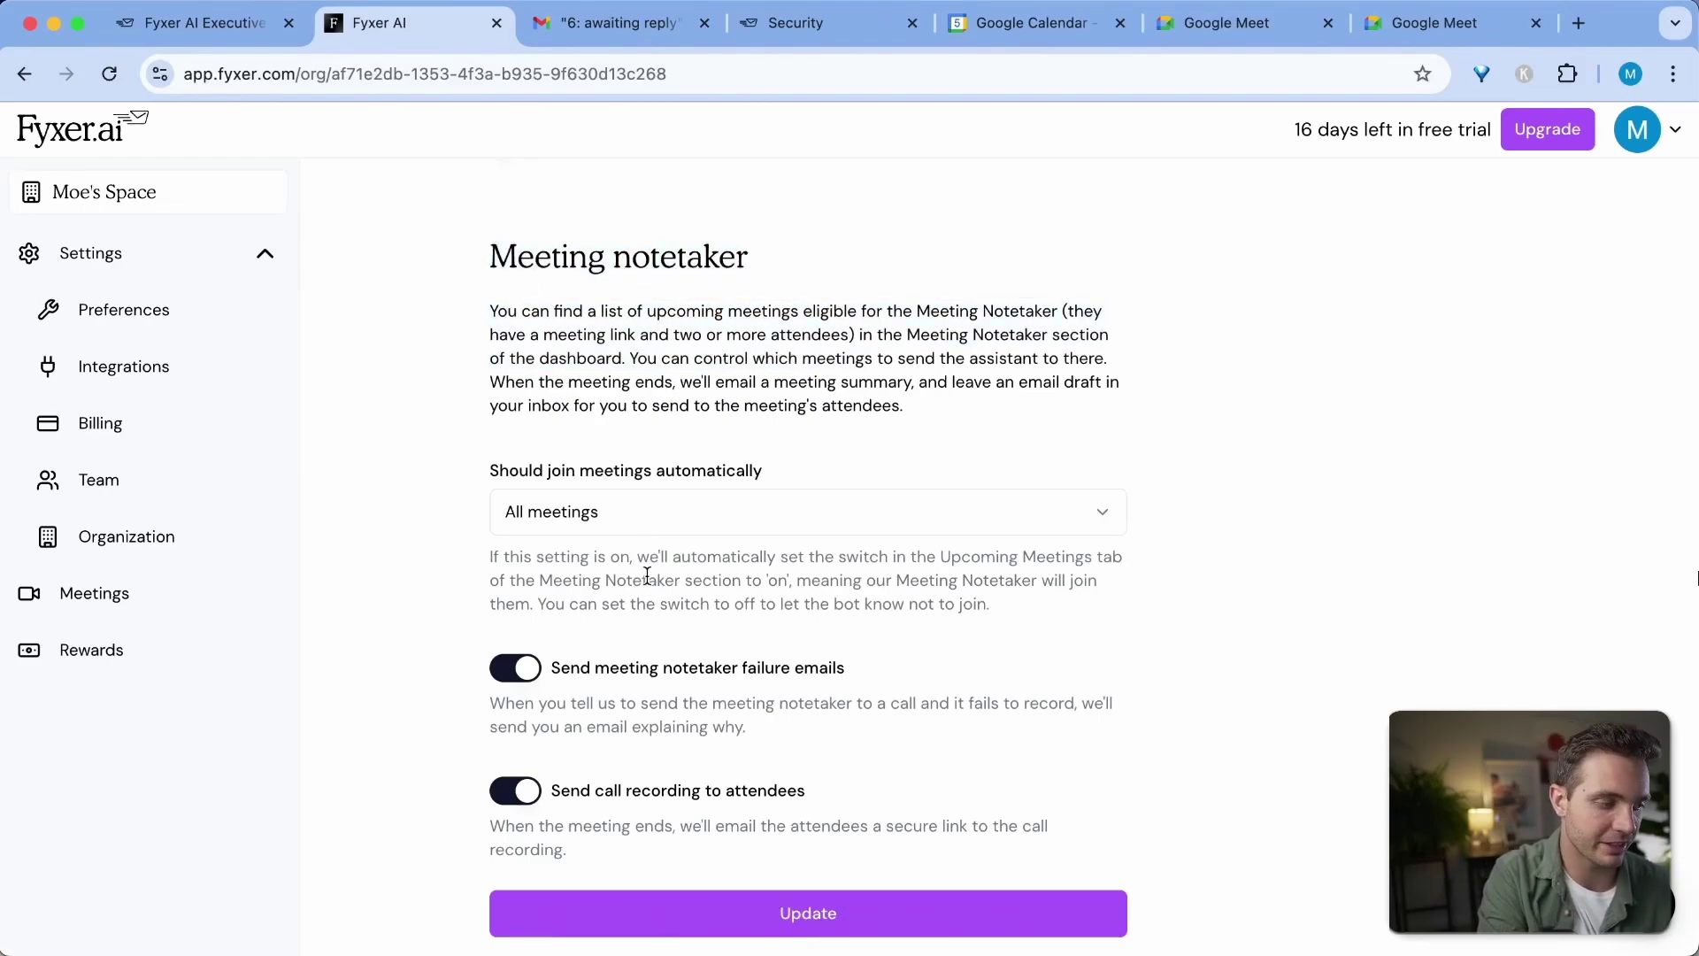
pyautogui.moveTo(487, 470); pyautogui.dragTo(838, 501)
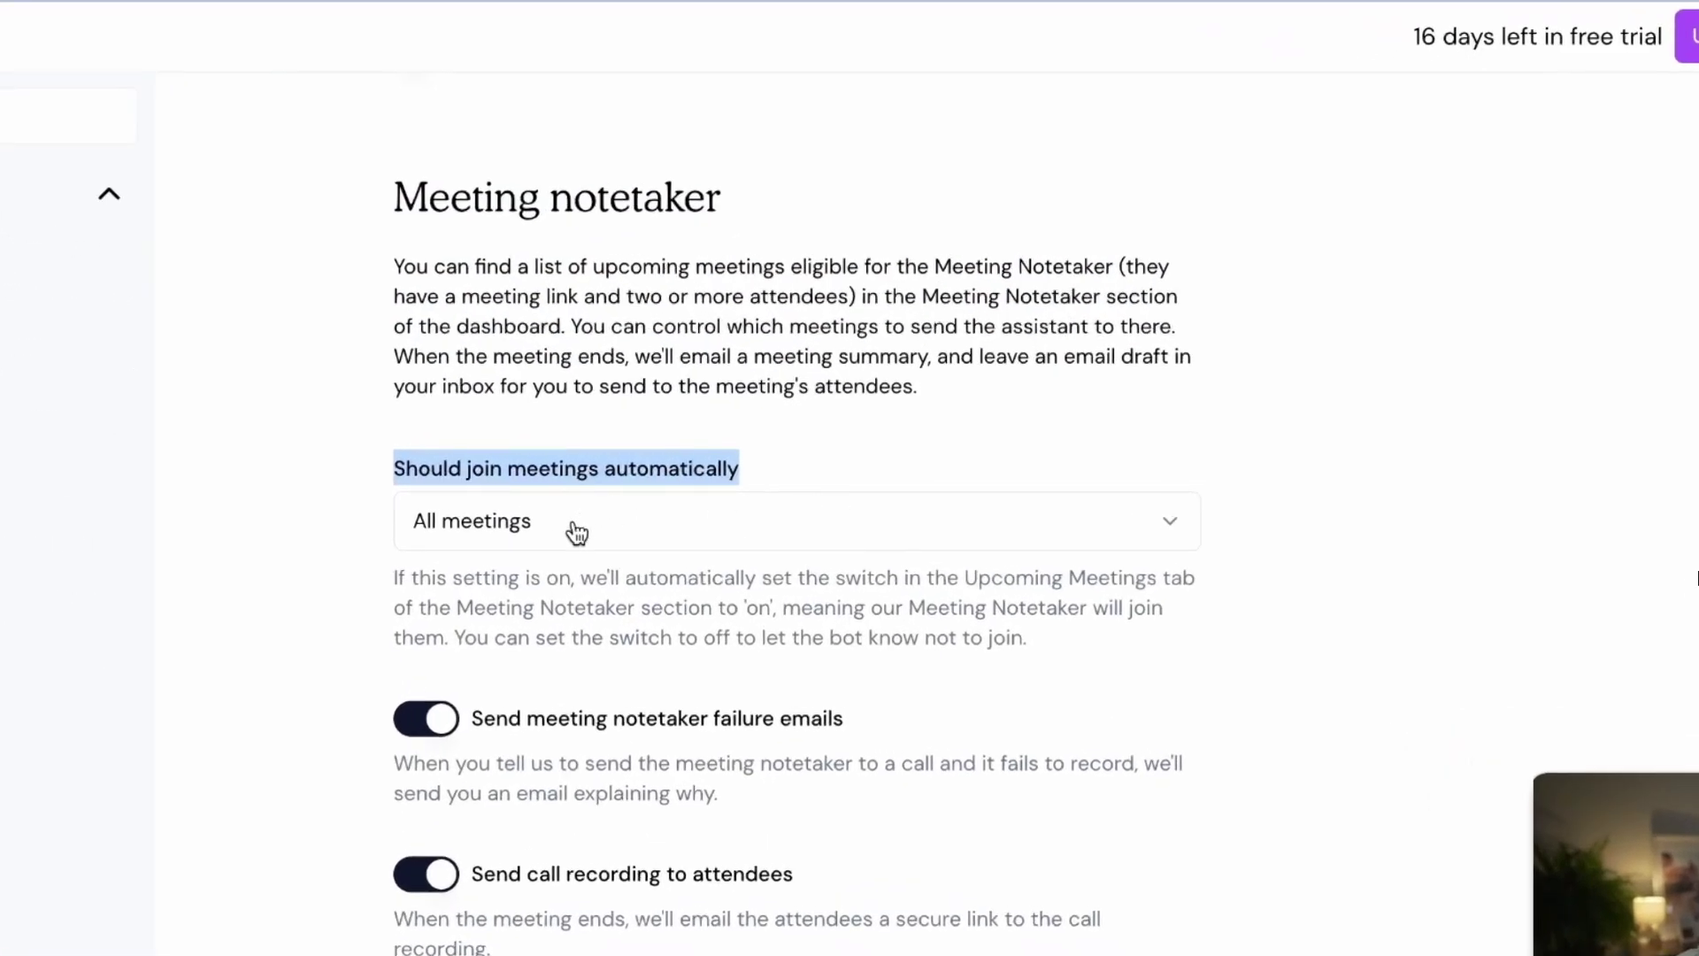
pyautogui.click(575, 529)
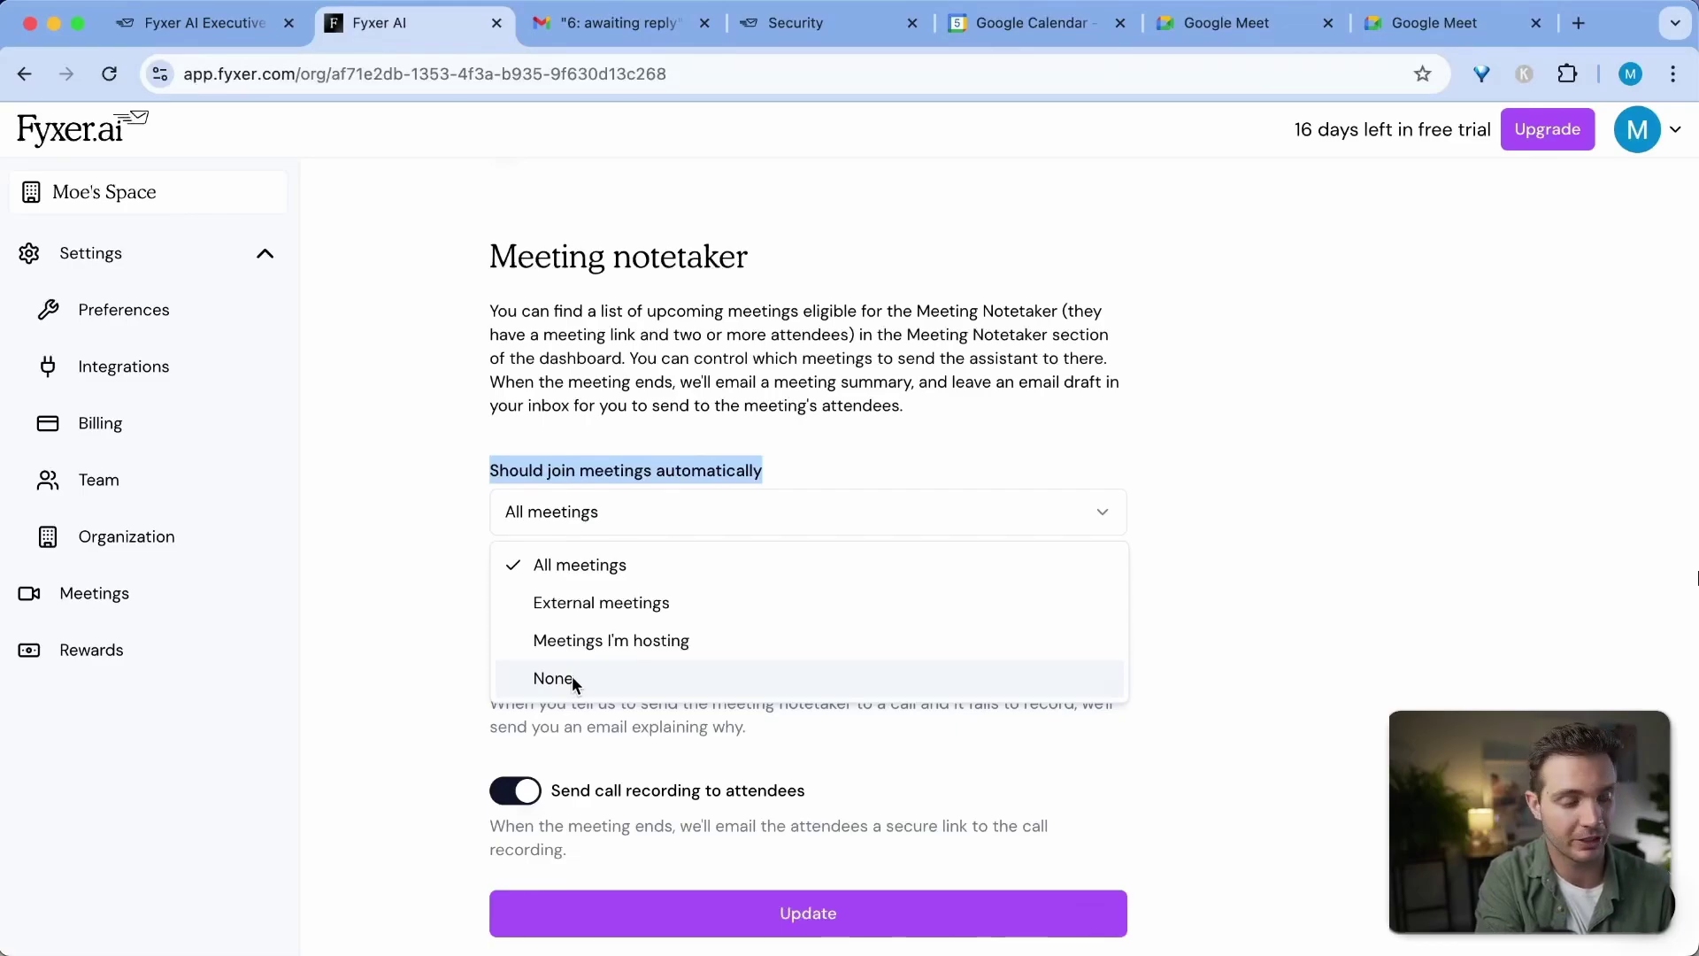
pyautogui.click(384, 635)
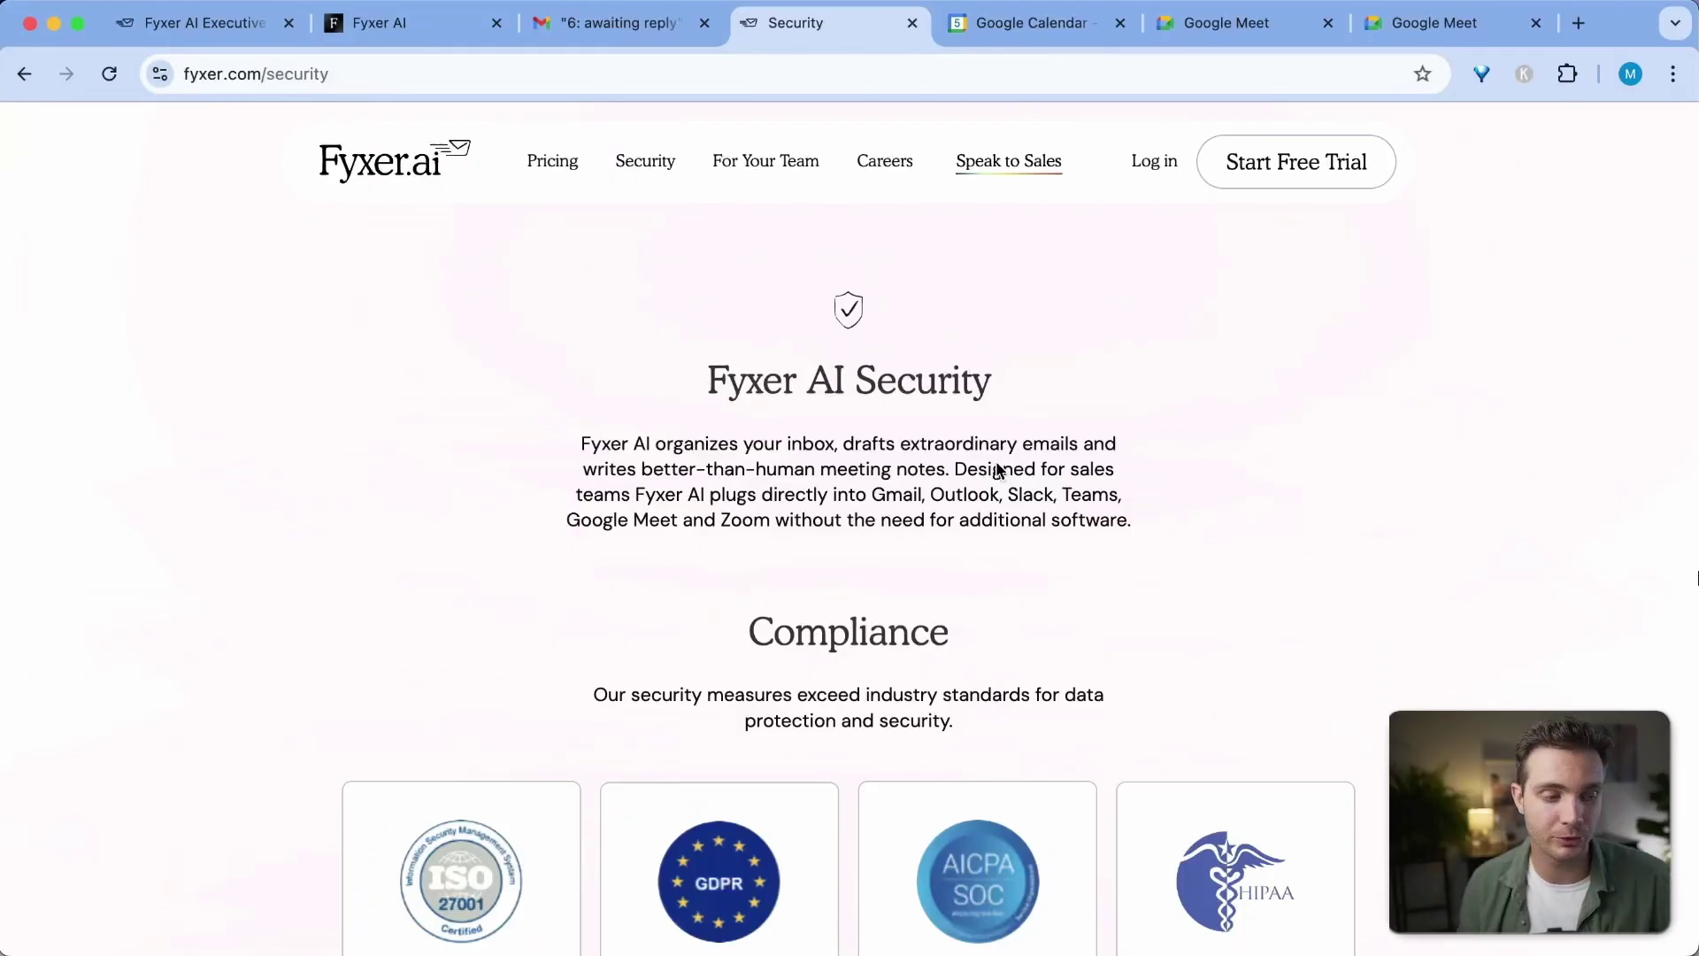
# - Scroll through the Security page's compliance cards and checklist, highlighting the LLM data-use paragraph
pyautogui.scroll(-5, 997, 471)
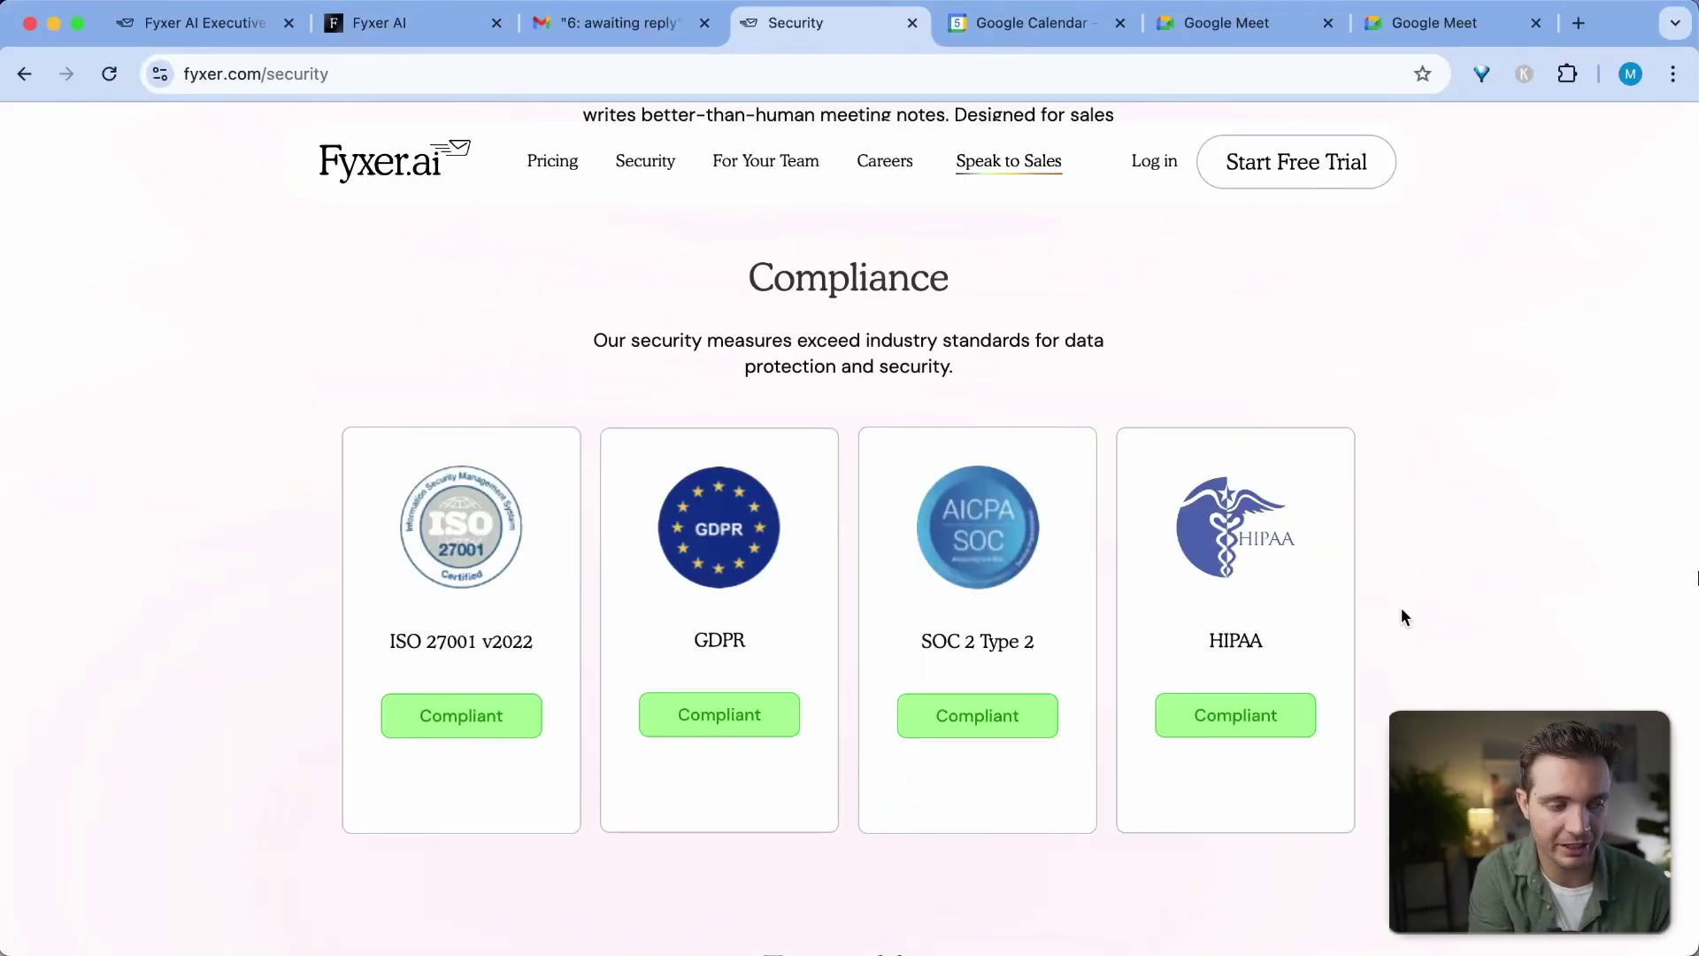
pyautogui.scroll(-10, 1402, 615)
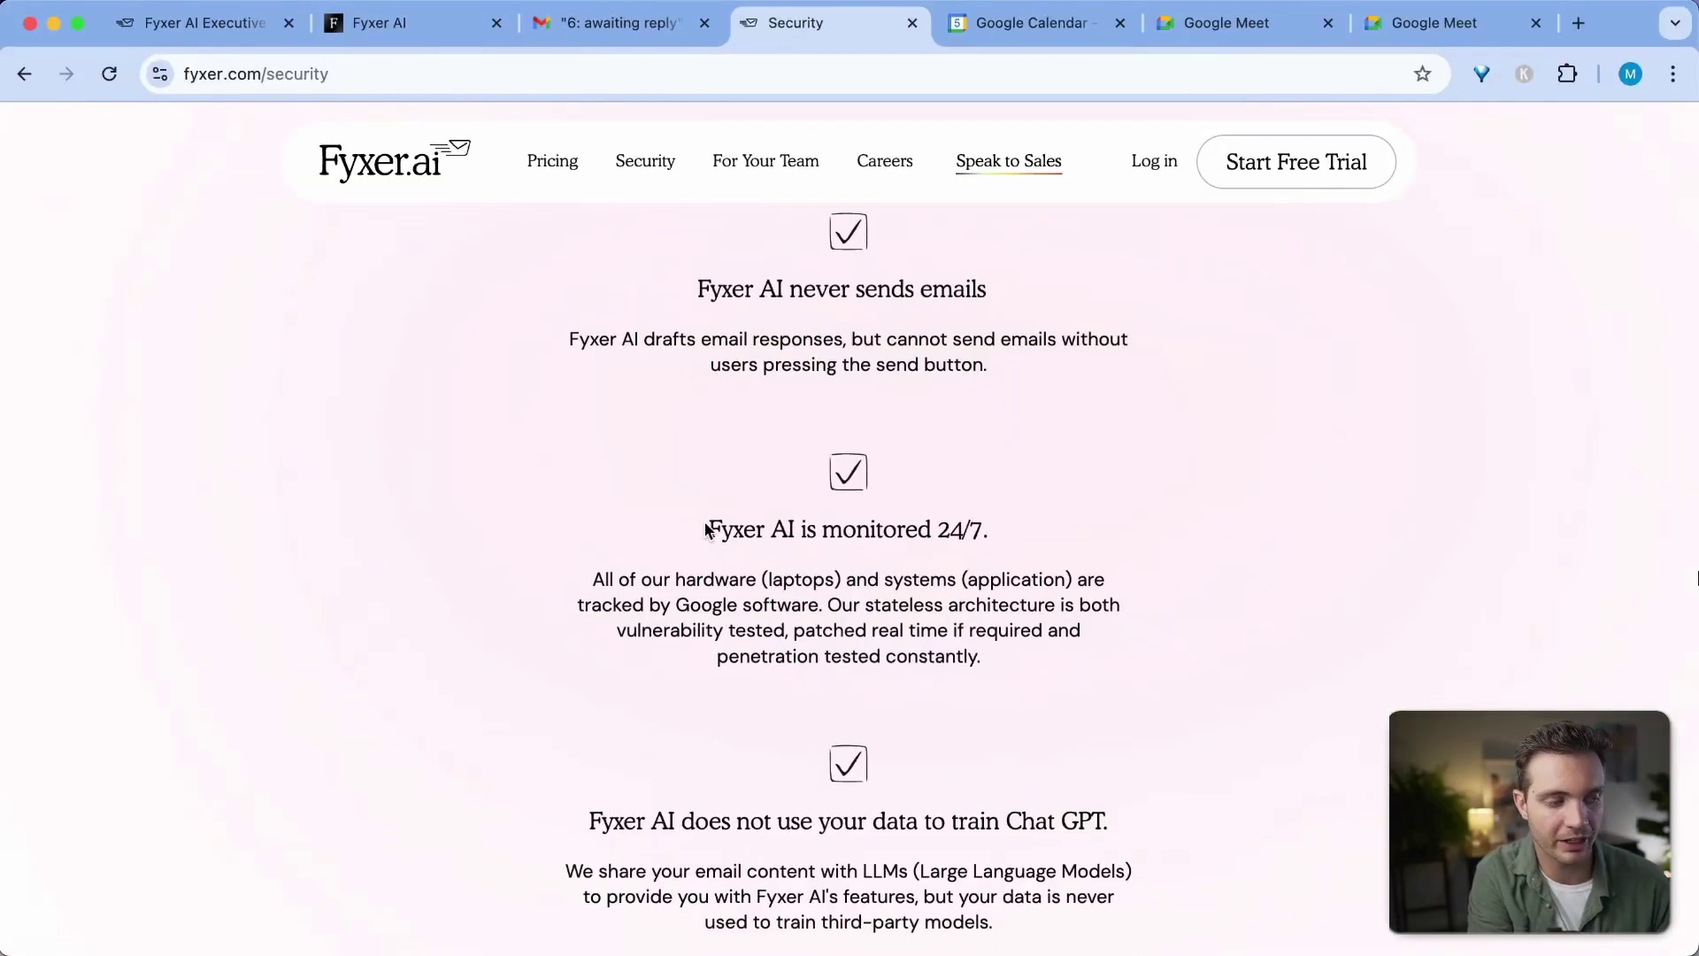
pyautogui.moveTo(694, 528); pyautogui.dragTo(1155, 580)
pyautogui.scroll(-3, 1156, 579)
pyautogui.moveTo(858, 586); pyautogui.dragTo(1191, 595)
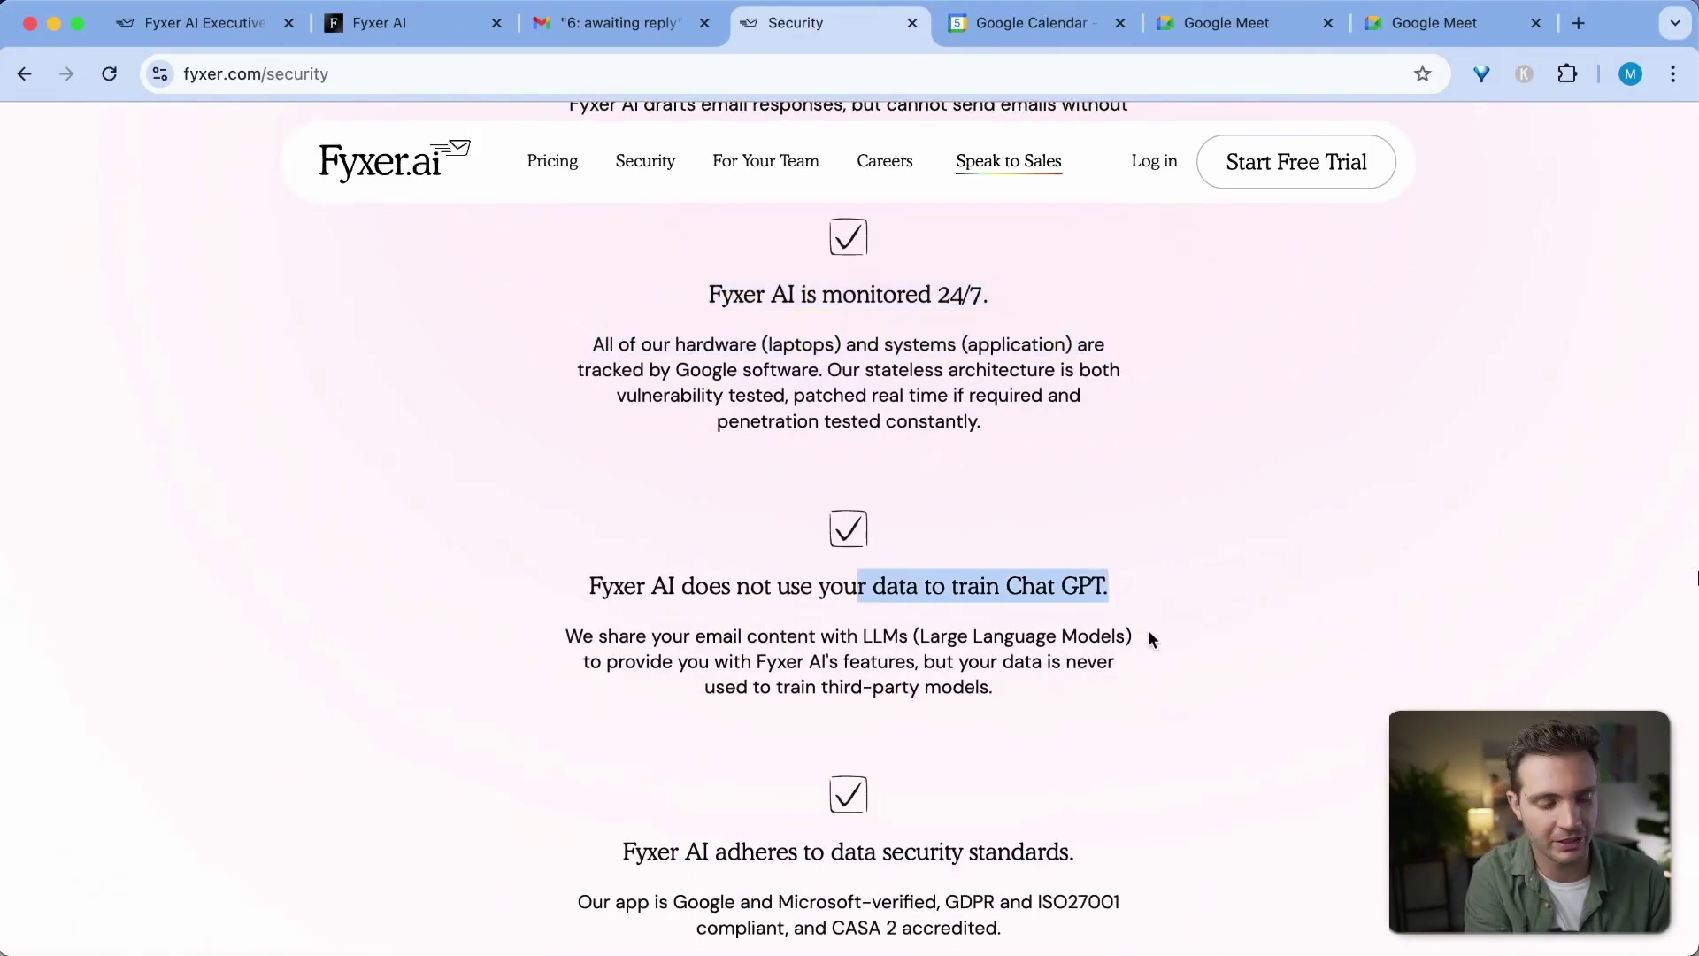
pyautogui.scroll(-2, 1106, 633)
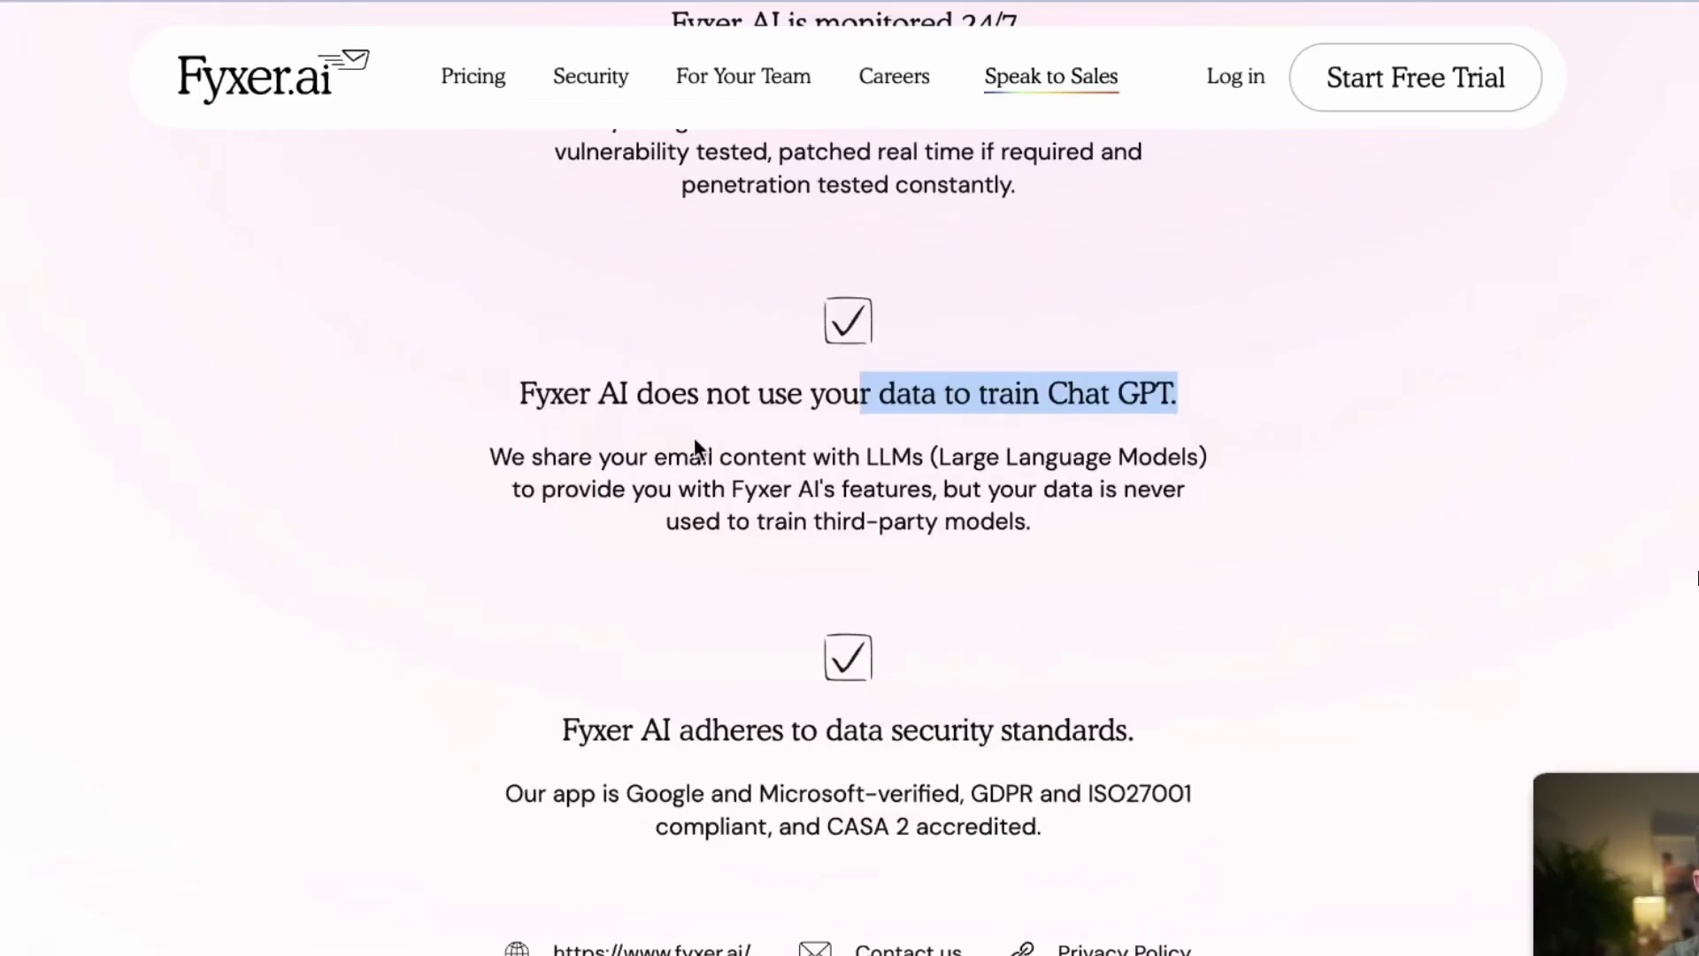
pyautogui.click(1144, 437)
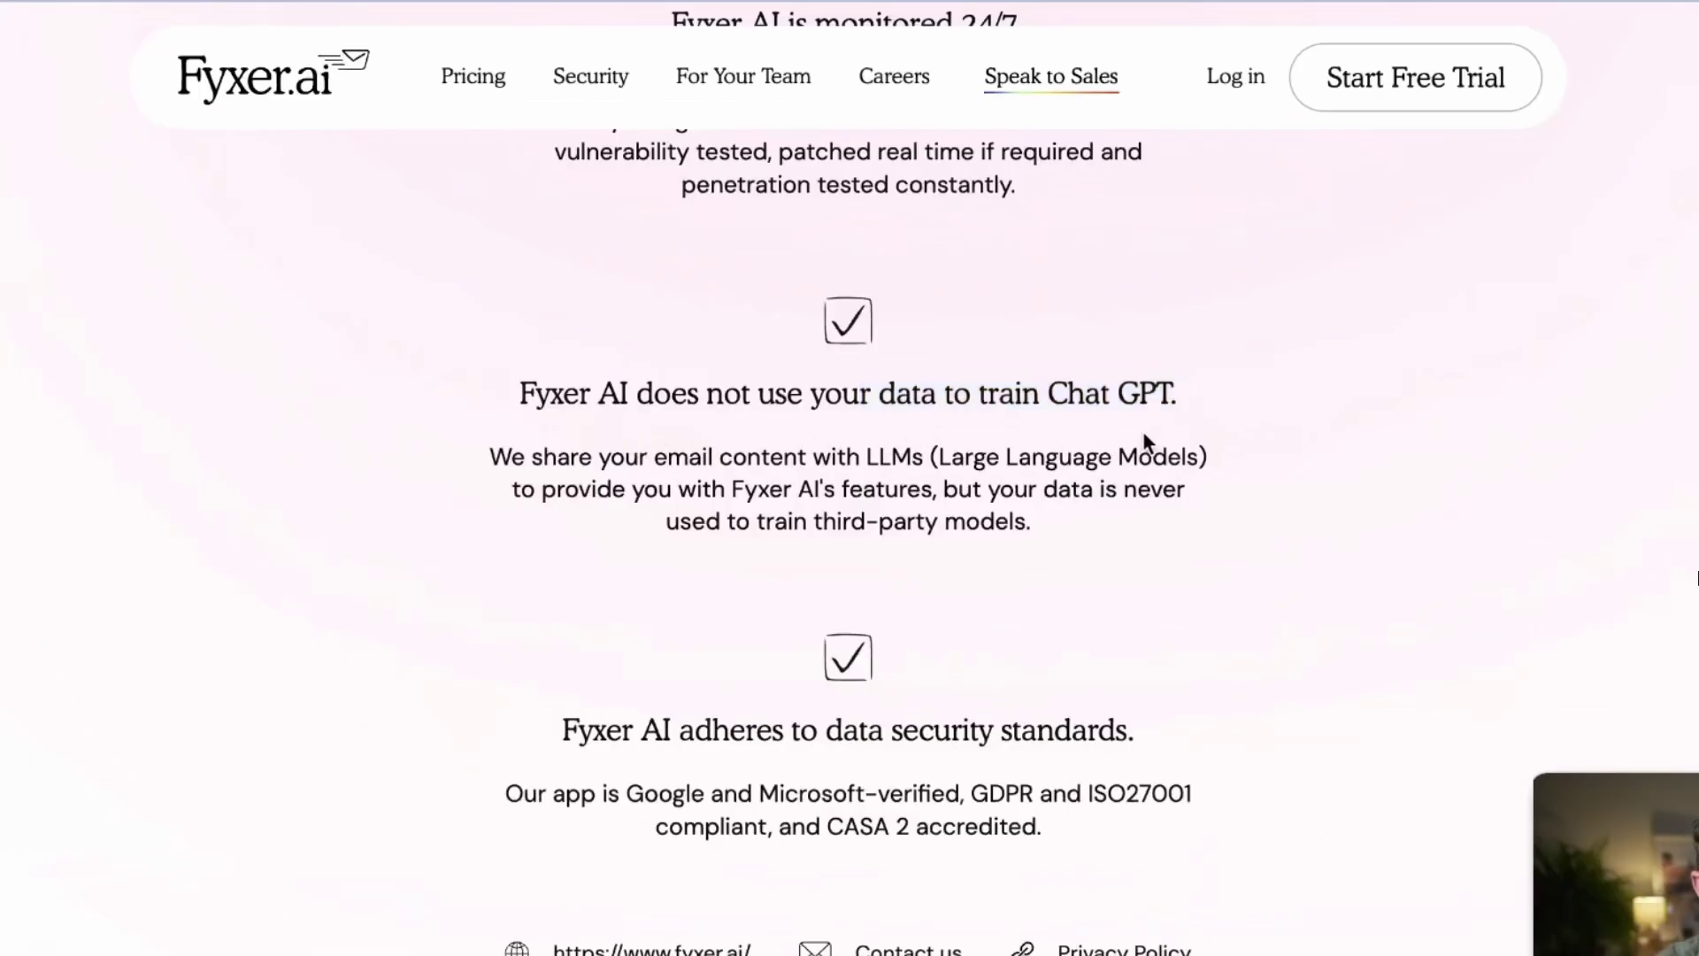
pyautogui.tripleClick(951, 438)
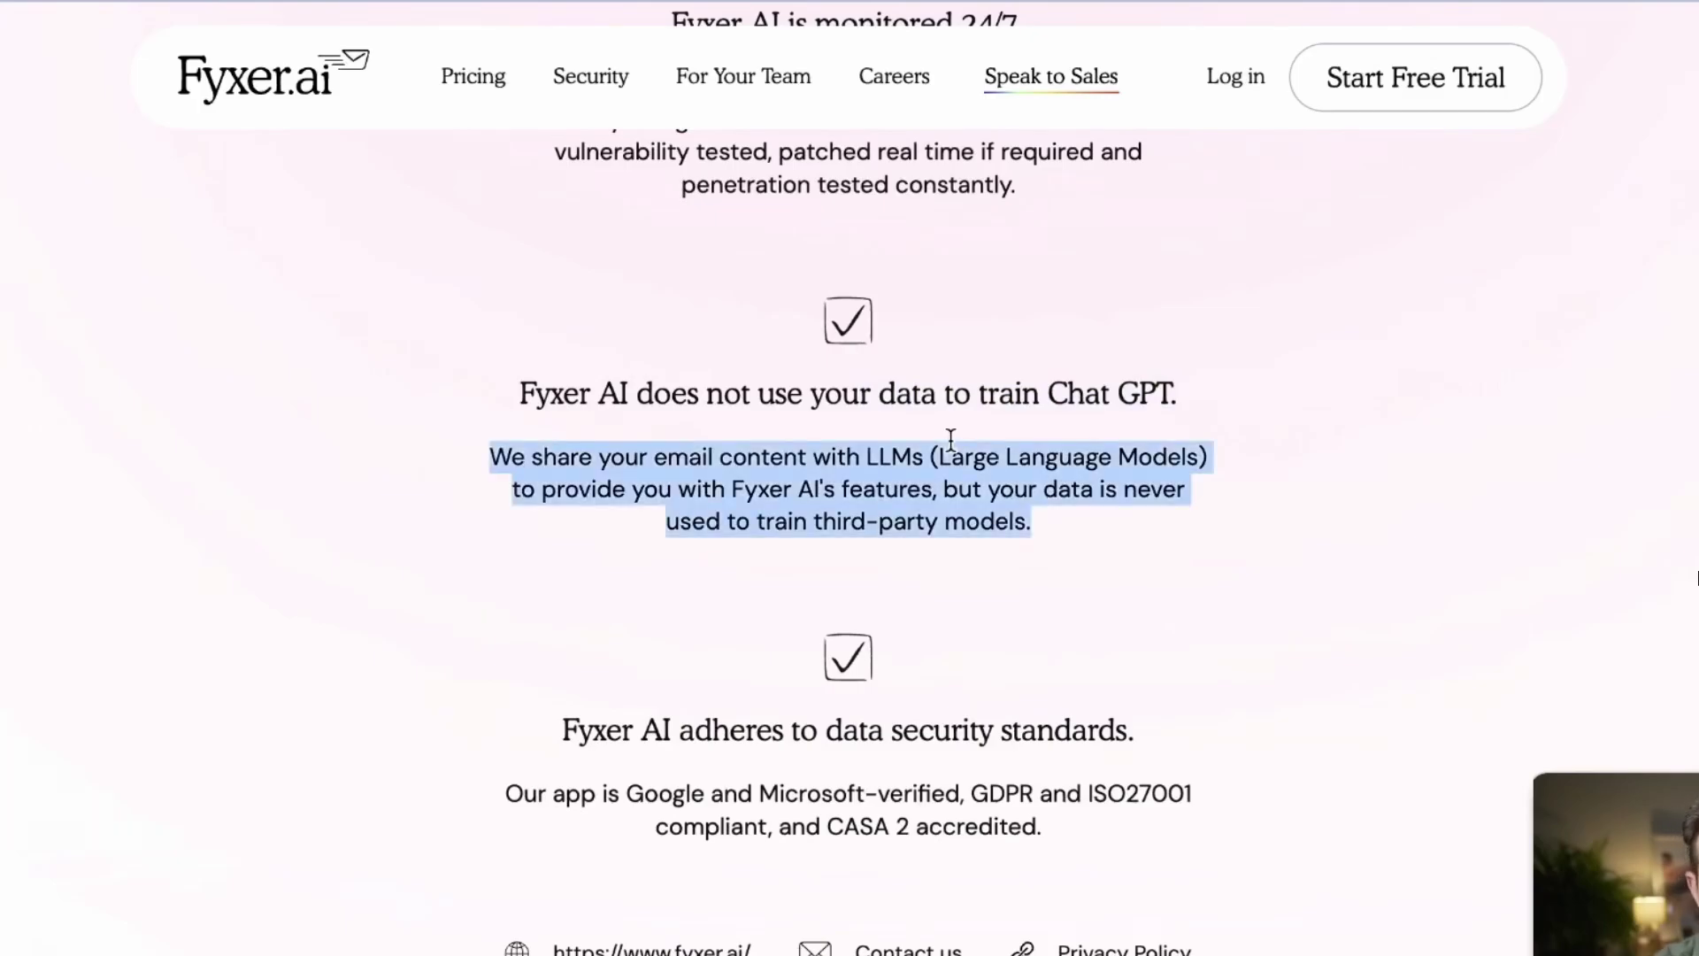